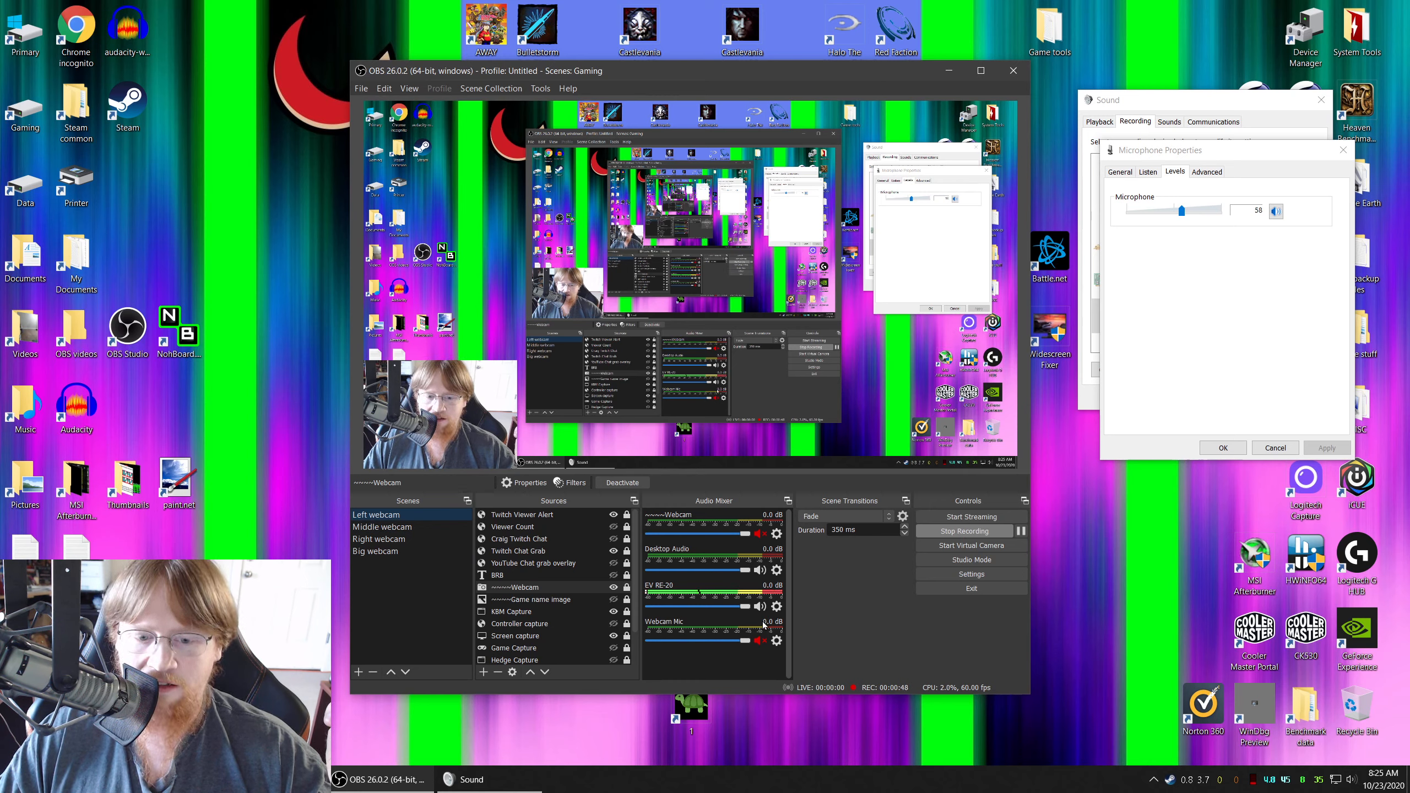
Review the Noise Gate, Limiter and Noise Suppression filters applied to the EV RE-20 audio source, closing the filter list when done
left_click(775, 609)
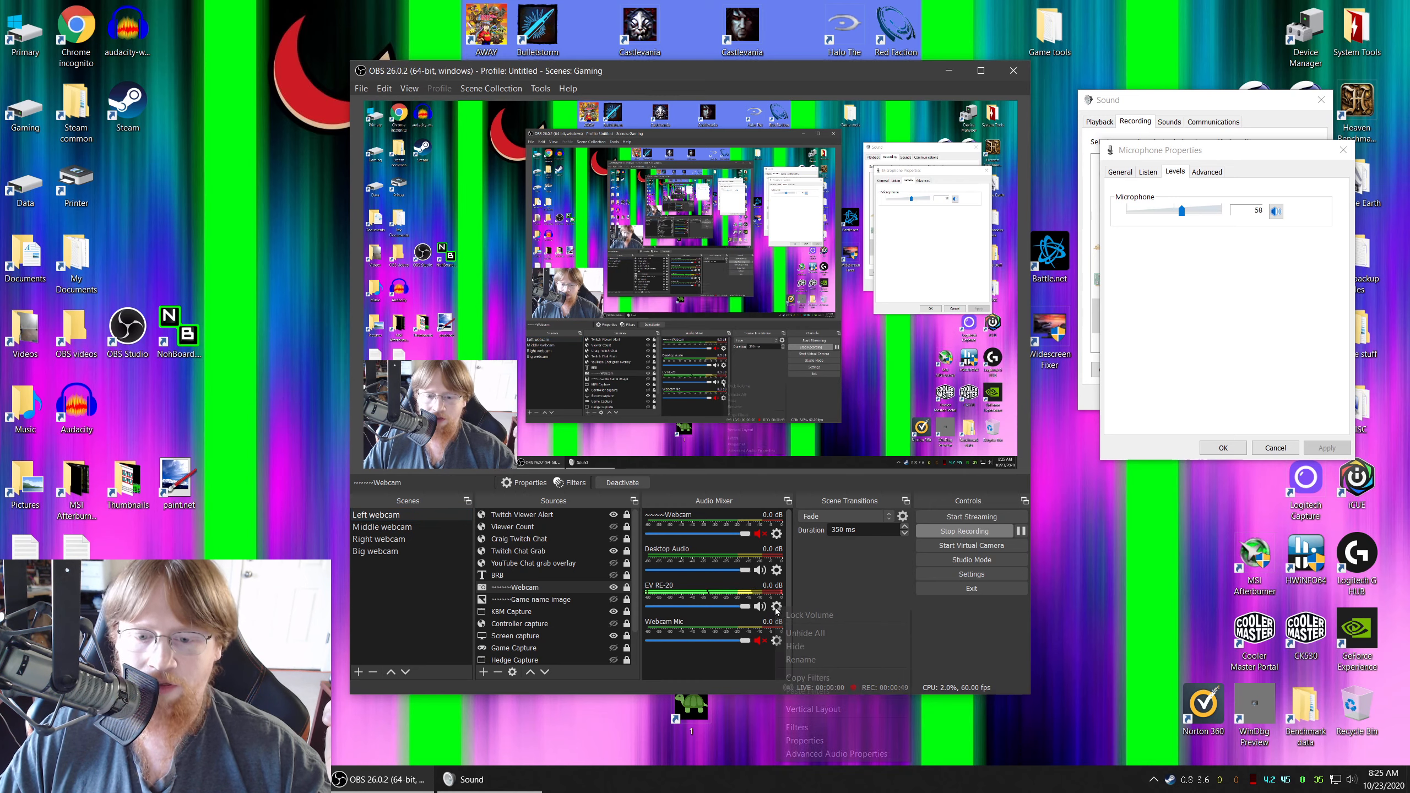
left_click(812, 729)
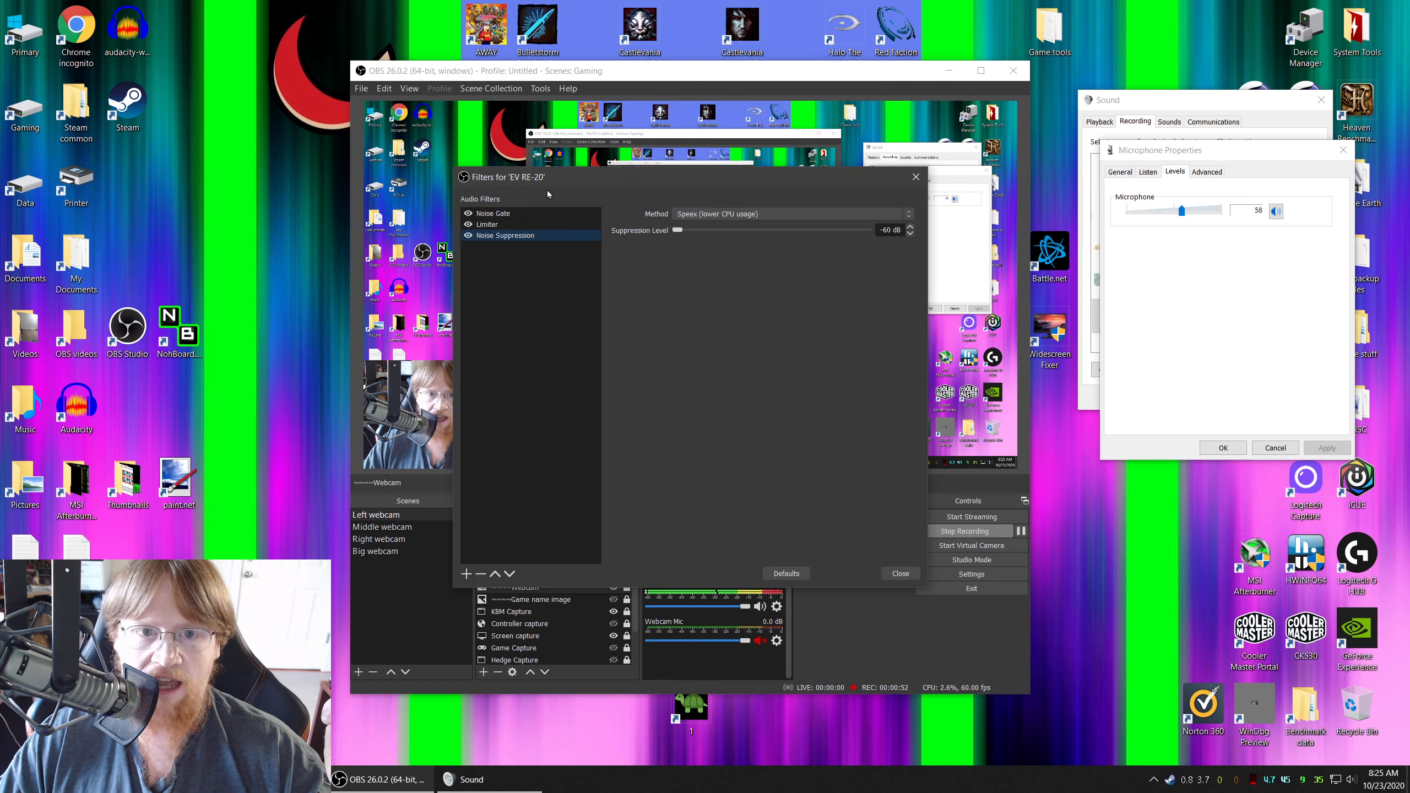
left_click(518, 215)
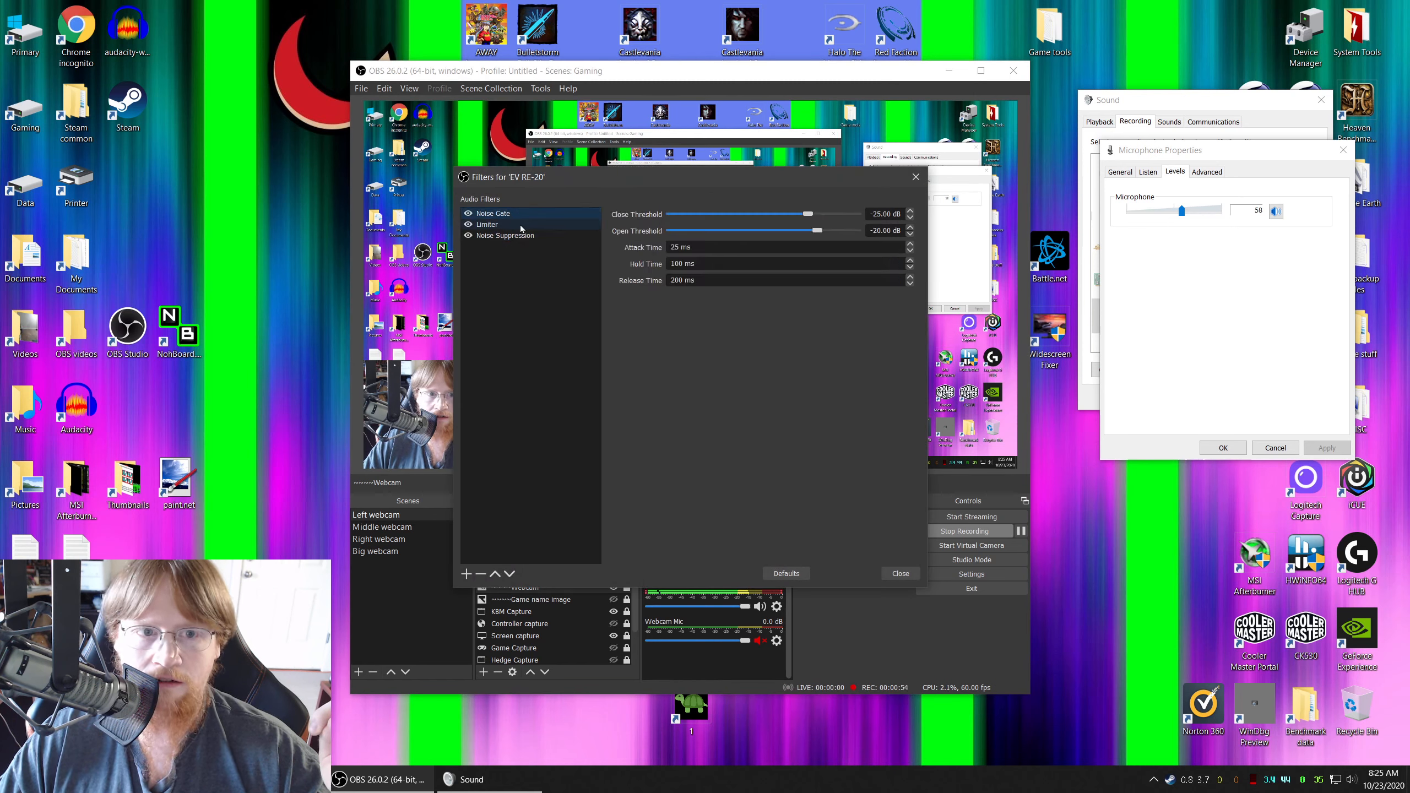
left_click(521, 224)
left_click(521, 237)
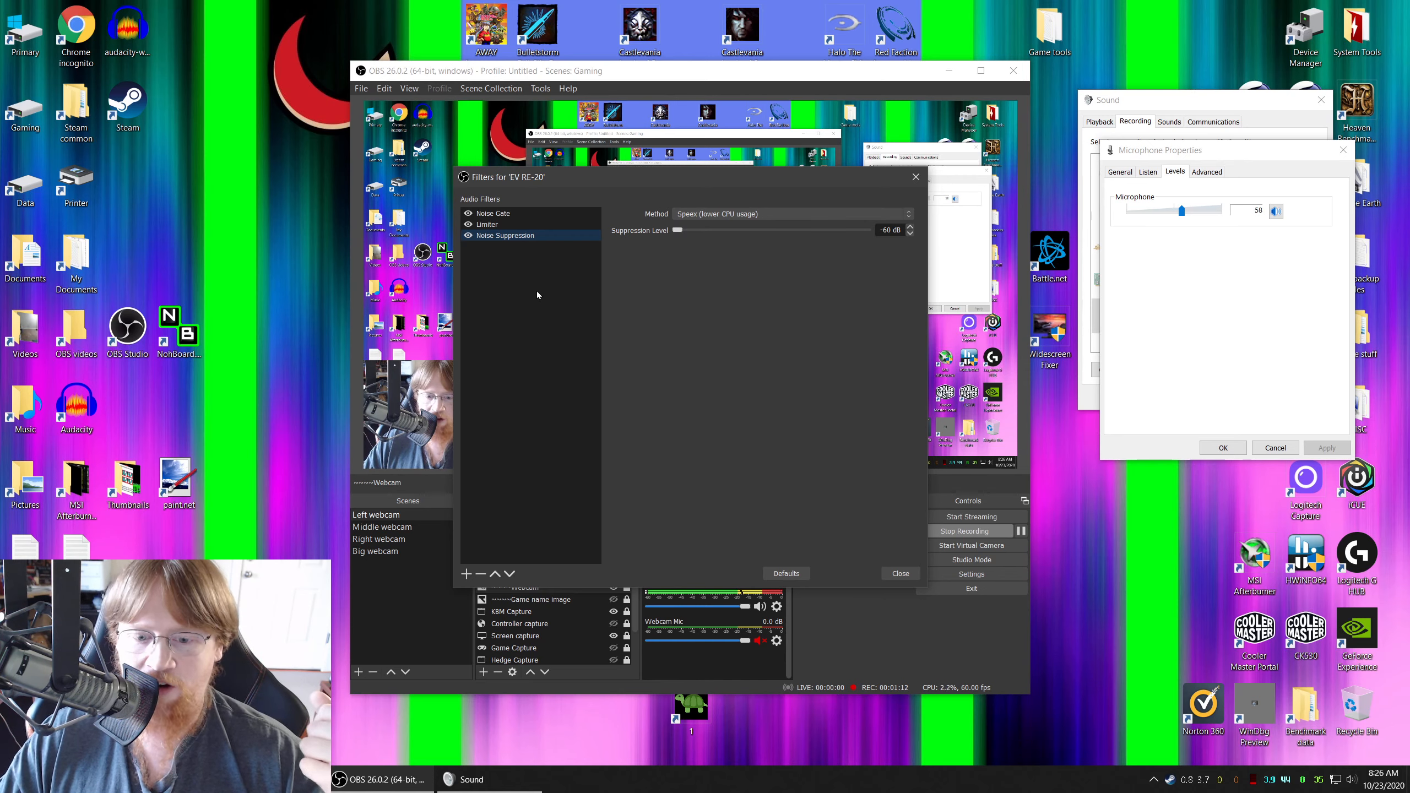
left_click_drag(694, 177, 633, 176)
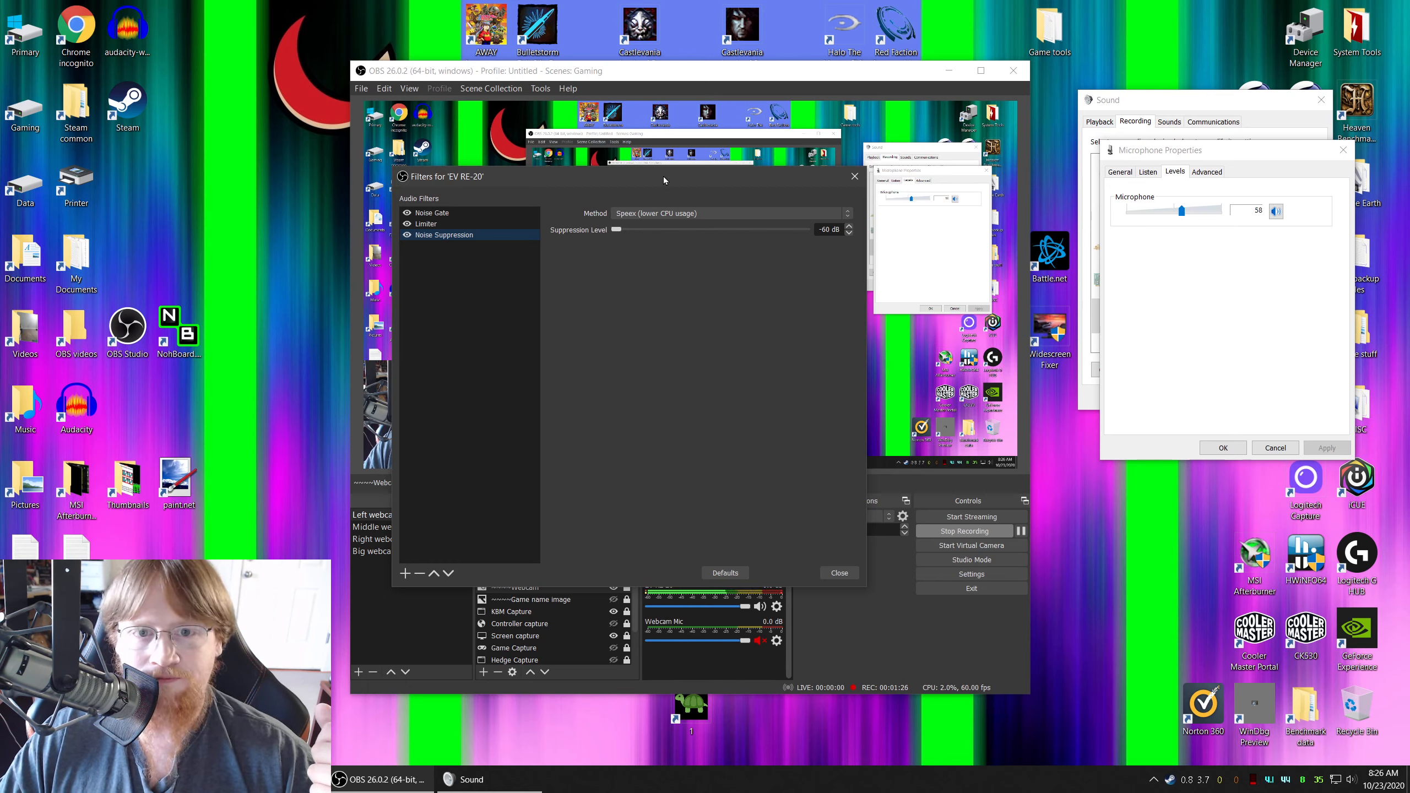
left_click_drag(663, 176, 729, 179)
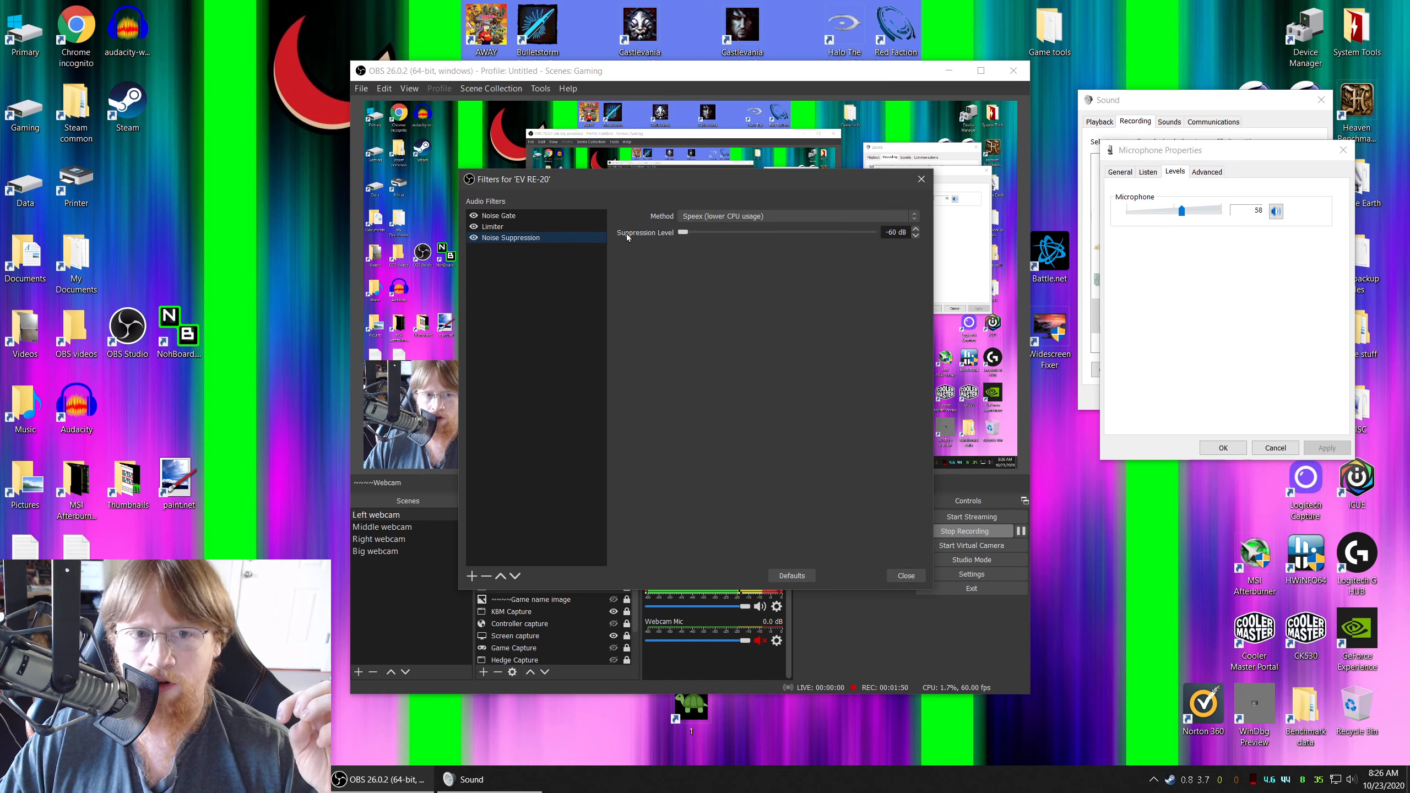
left_click(909, 575)
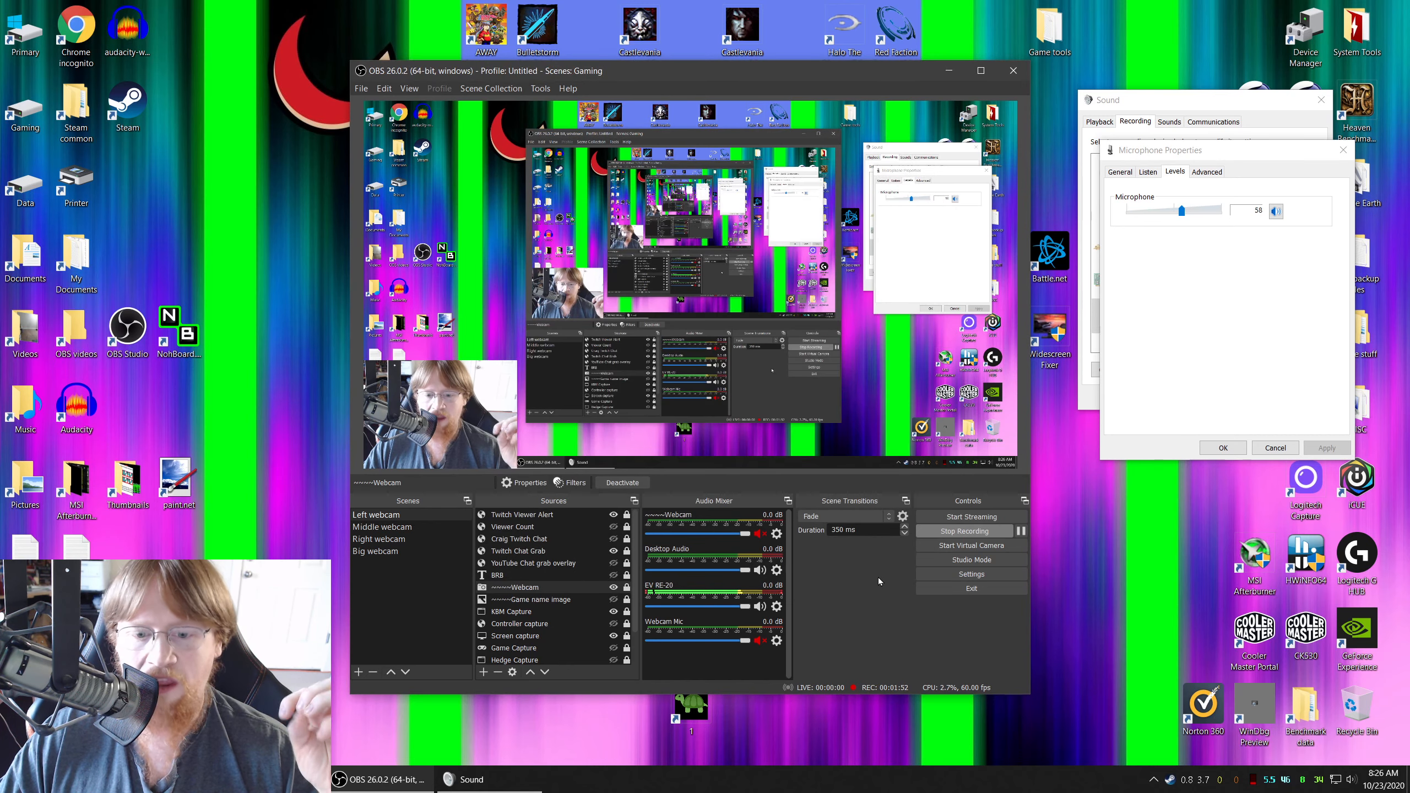
Minimize OBS and launch Audacity from the desktop
left_click(383, 779)
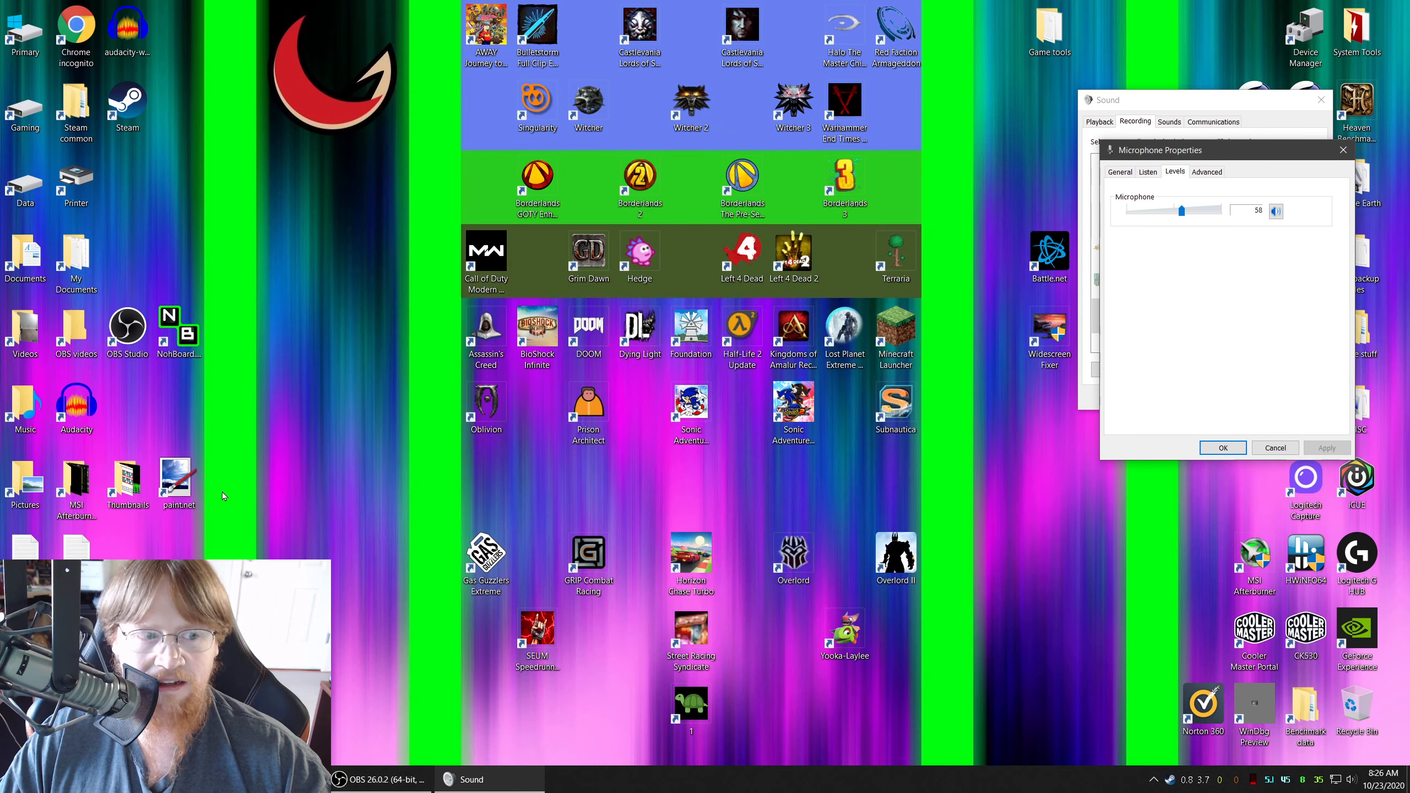
double_click(77, 404)
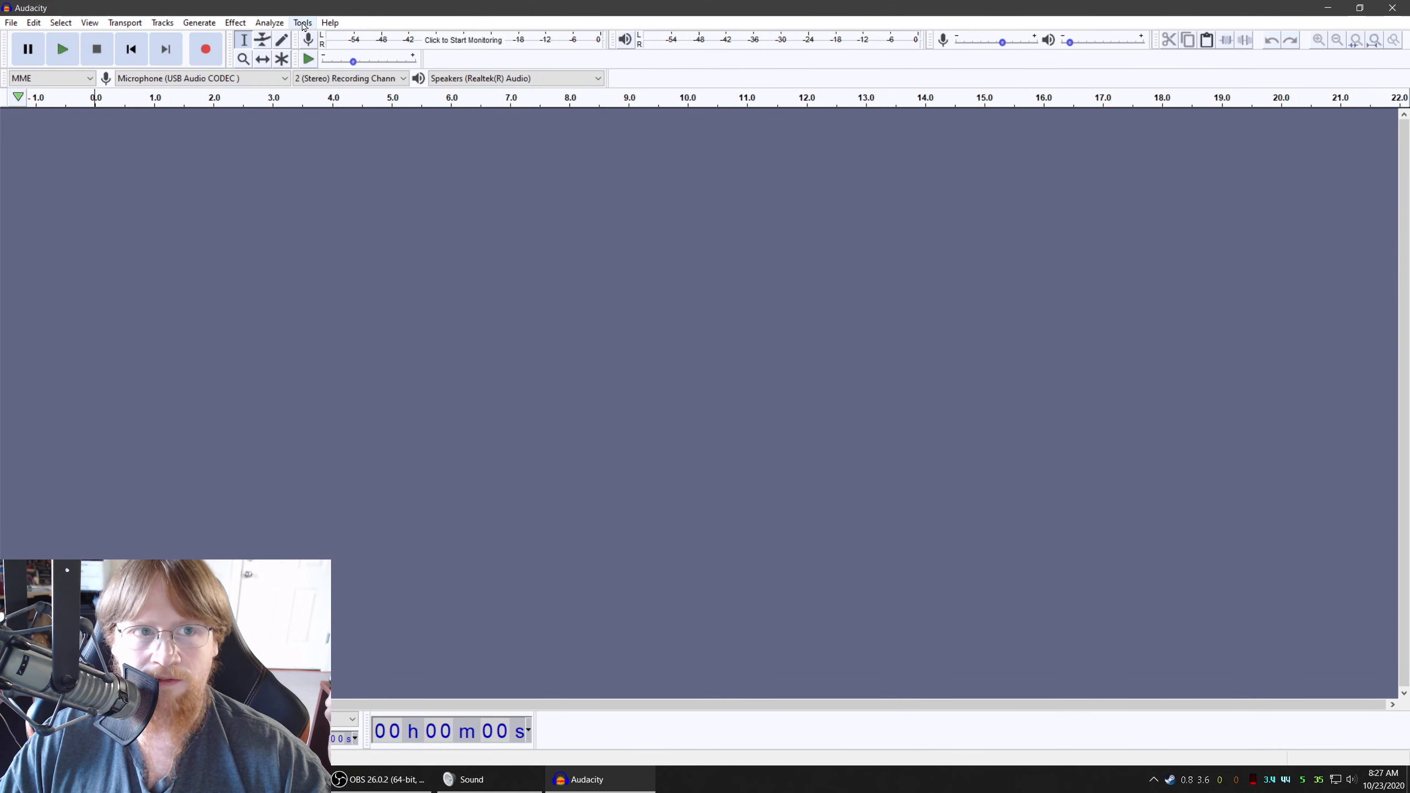
Check which Audacity version is installed in the program's About information
left_click(330, 22)
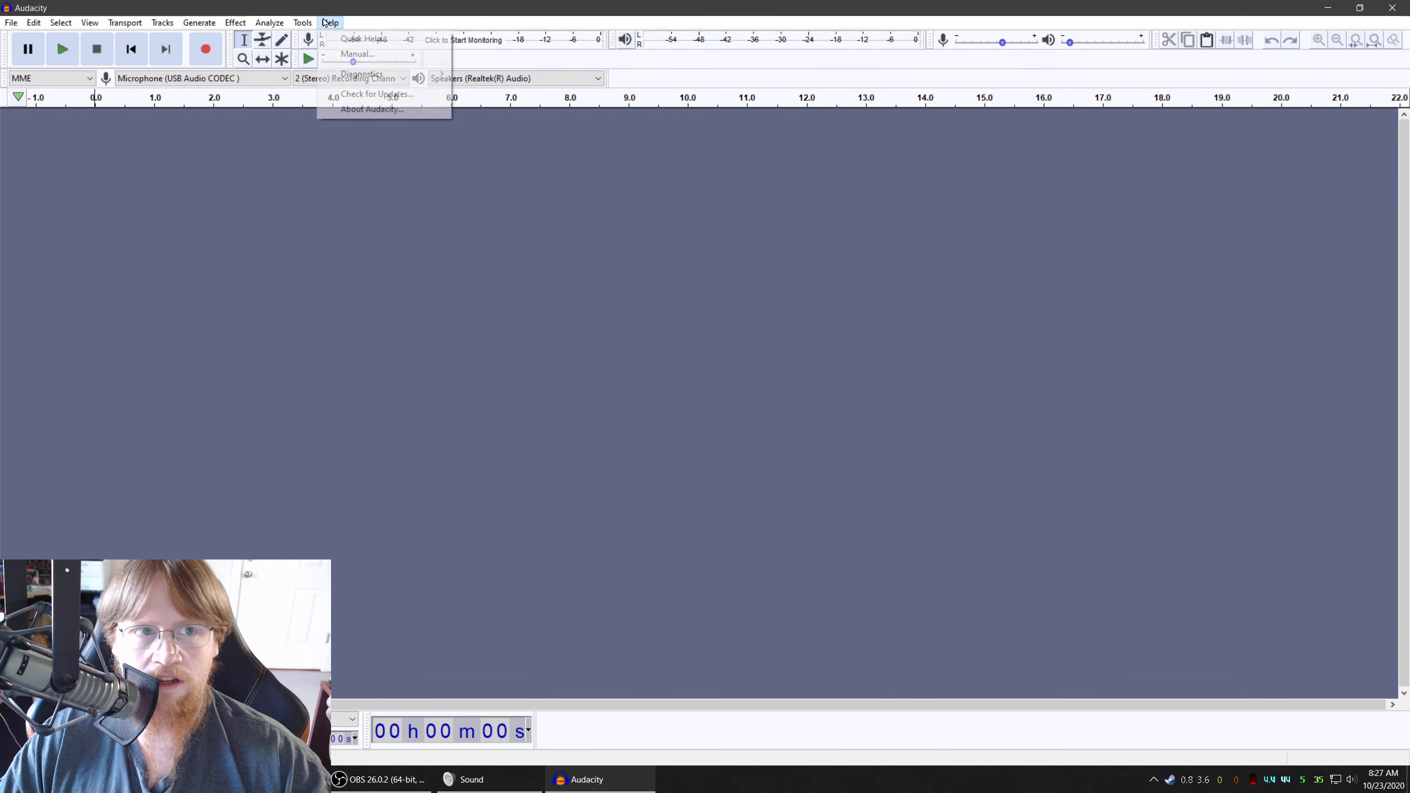
left_click(356, 114)
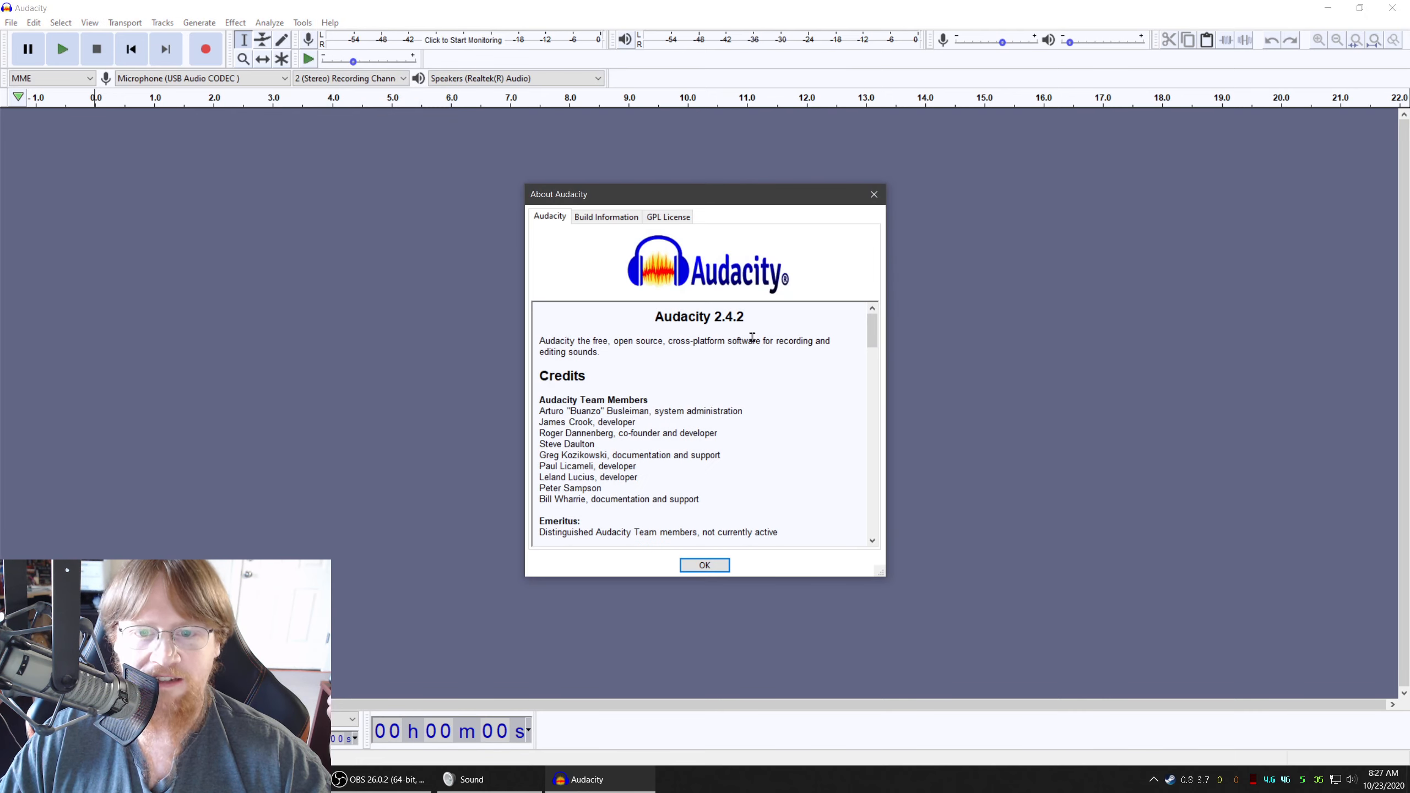
left_click_drag(753, 322, 657, 317)
left_click(727, 321)
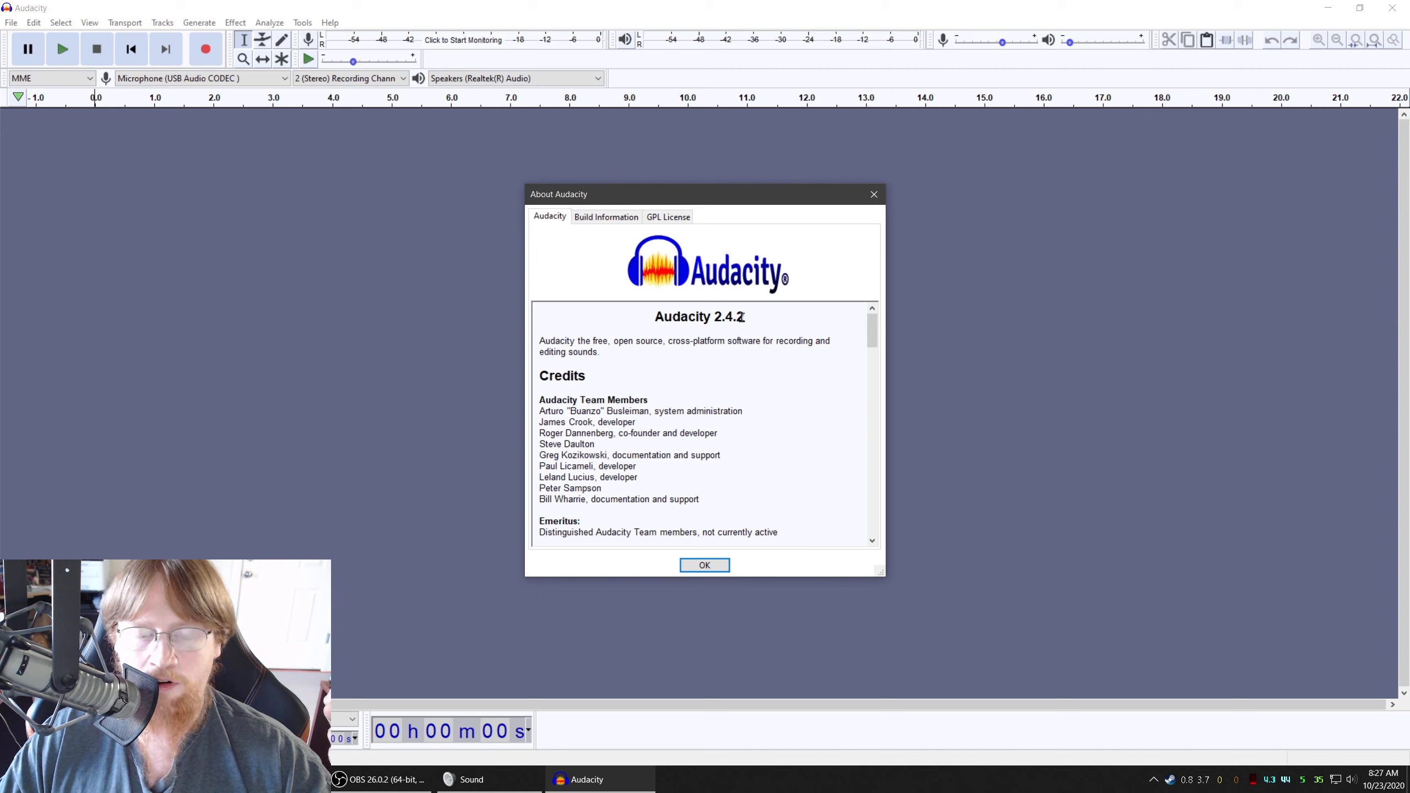
left_click_drag(750, 321, 646, 318)
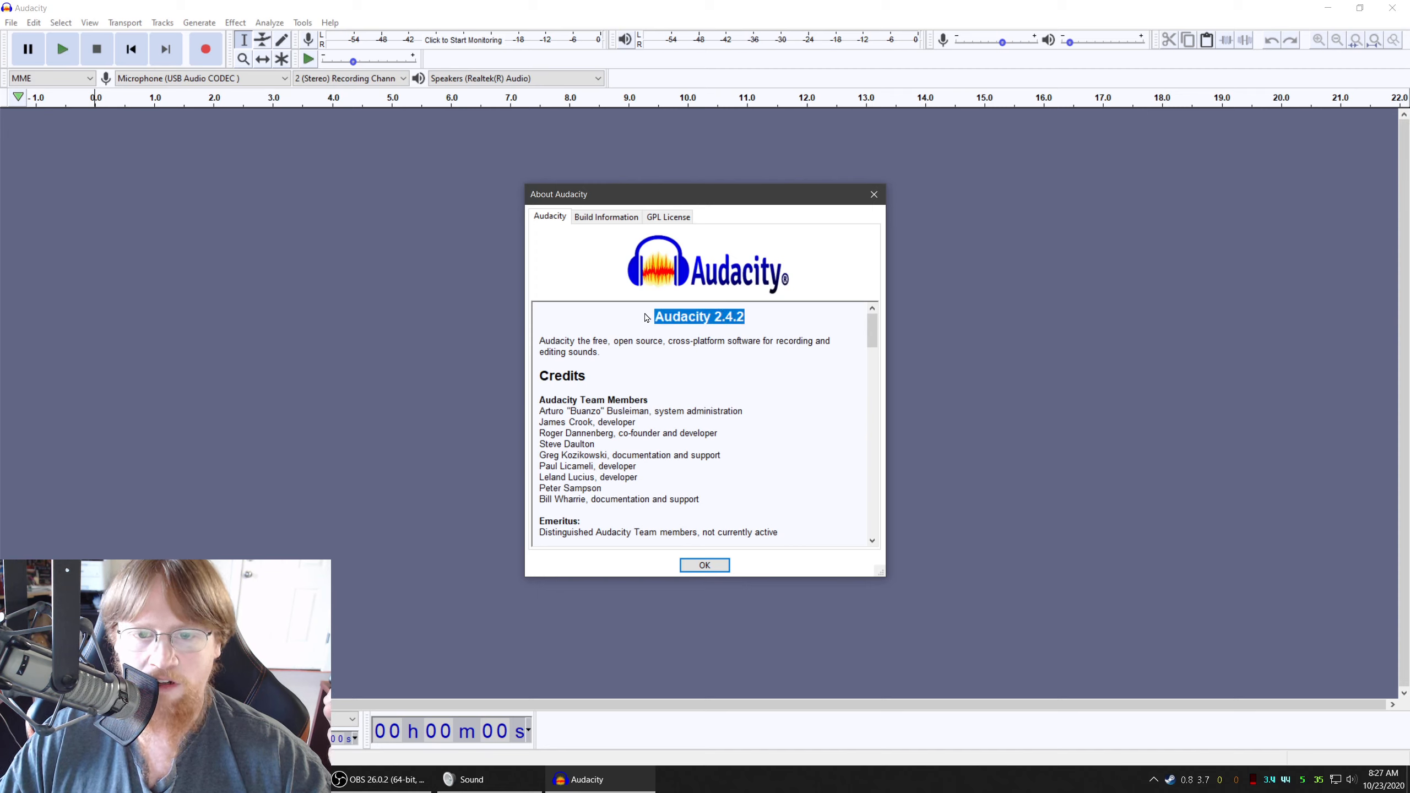
left_click(742, 322)
left_click_drag(749, 321, 696, 318)
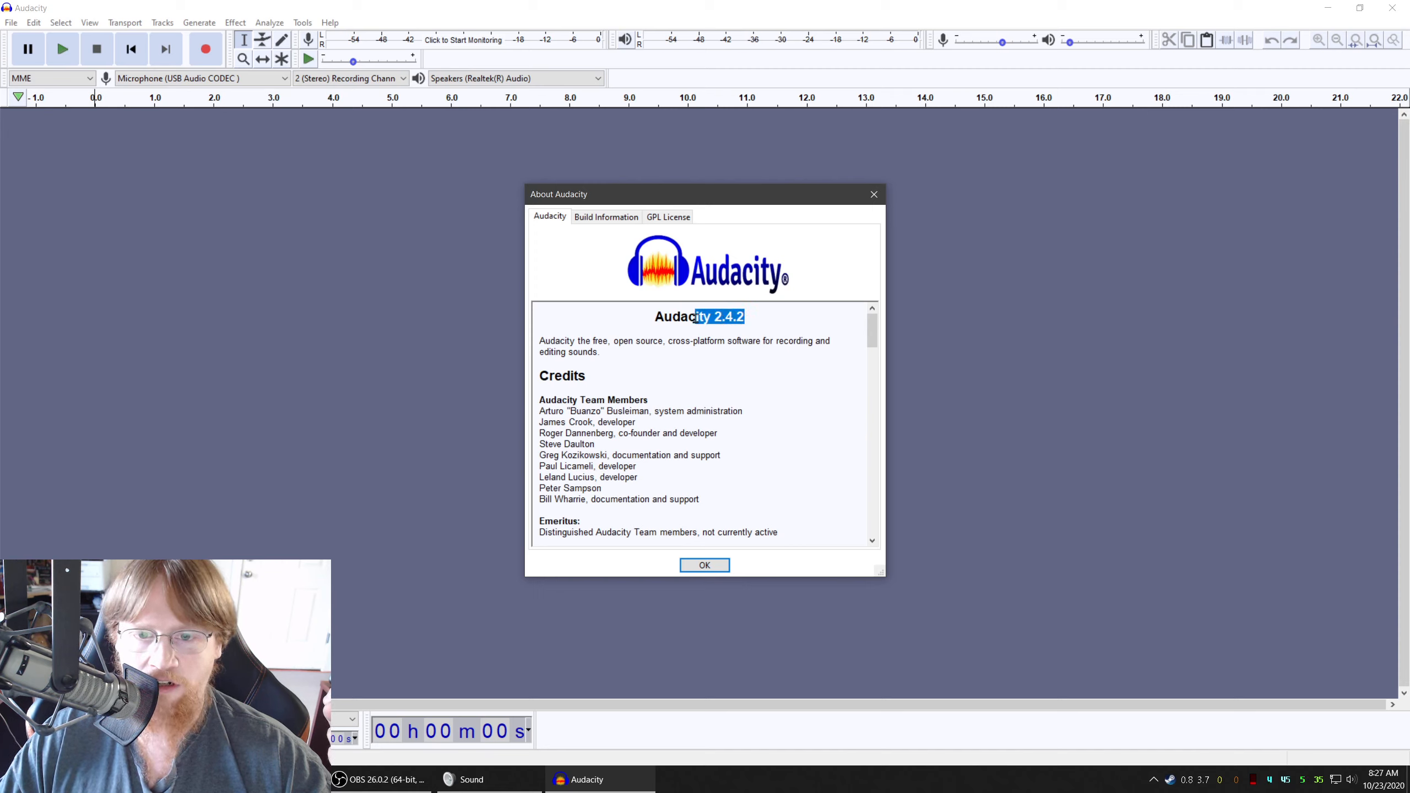
left_click(747, 341)
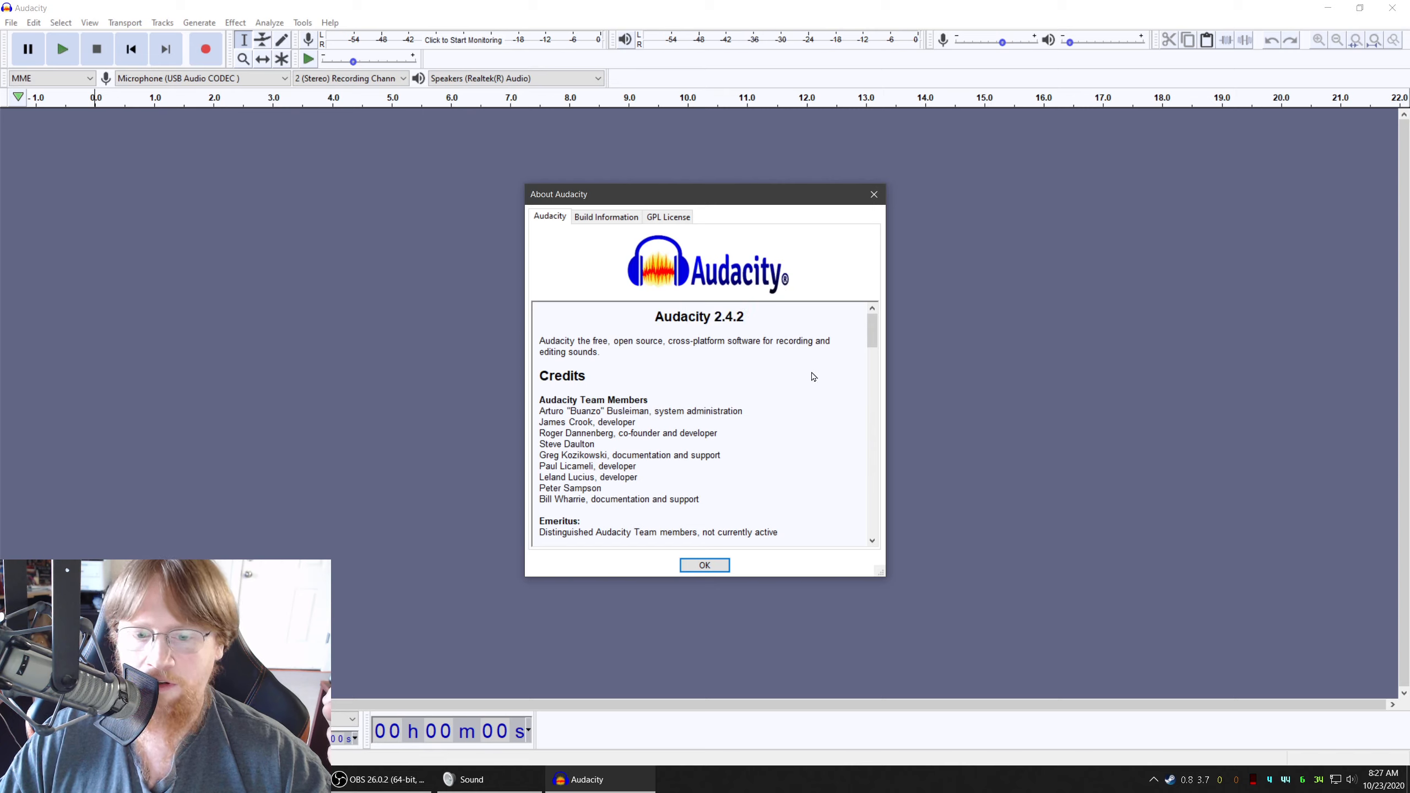
left_click(871, 201)
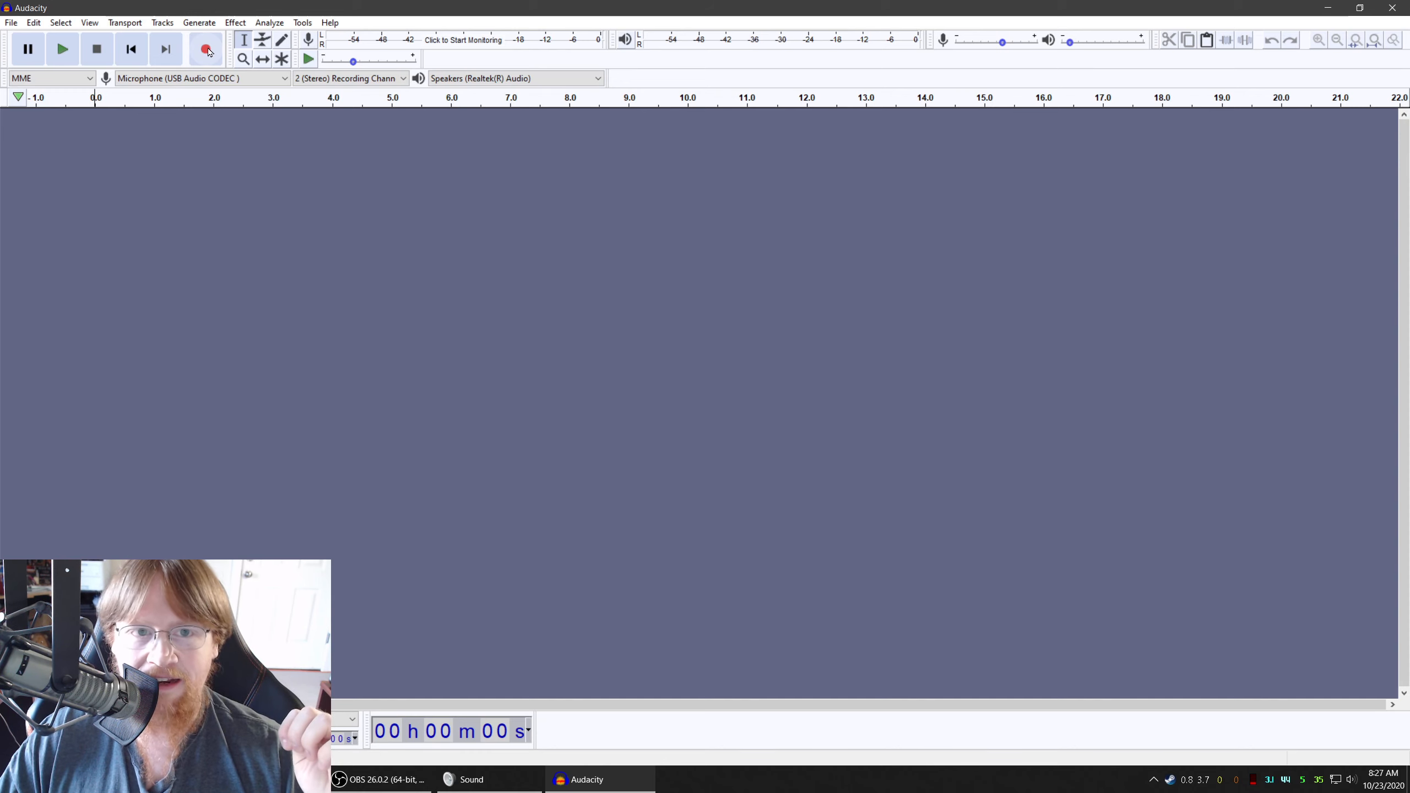
Record about 68 seconds of microphone audio starting with about five seconds of silence, checking the Windows microphone level during the recording
left_click(206, 49)
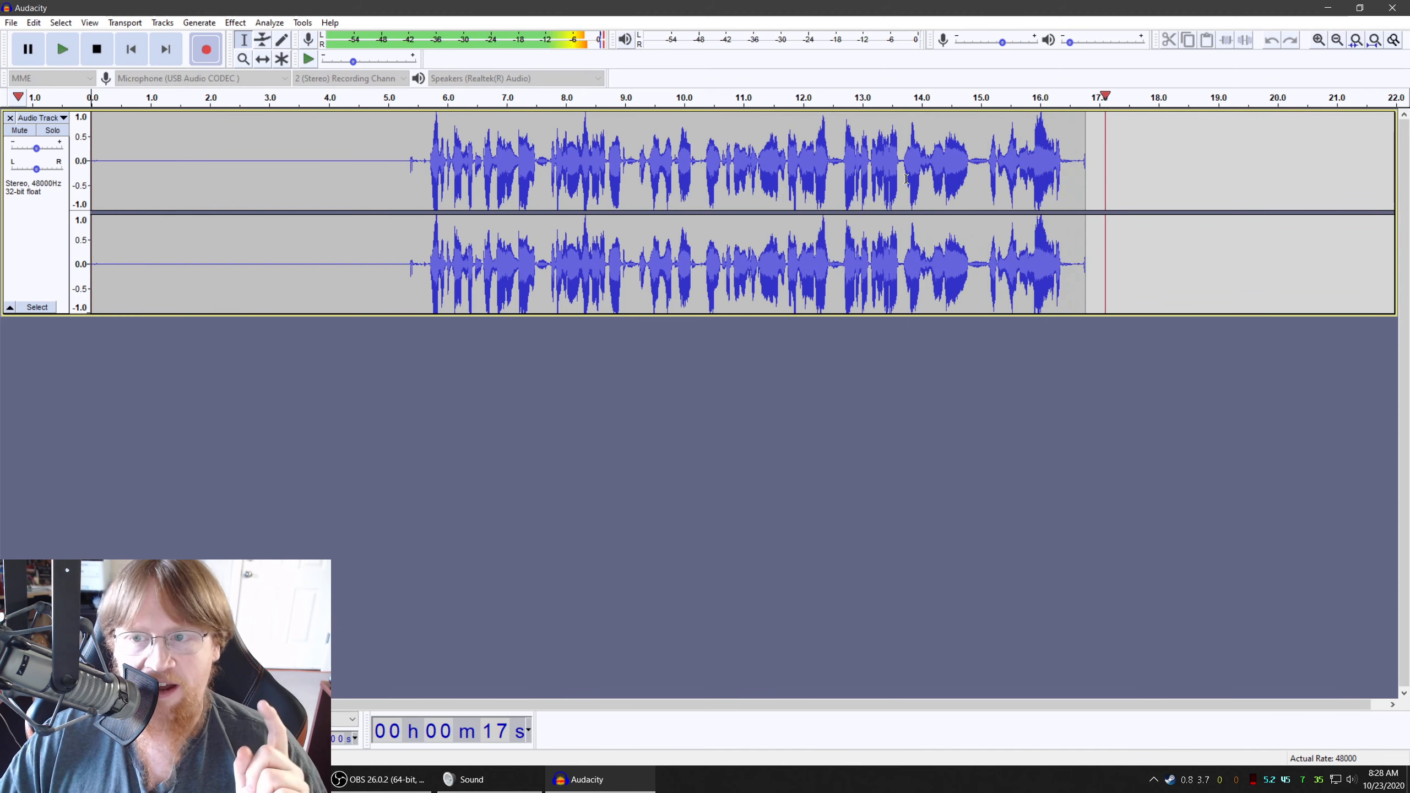
left_click(471, 779)
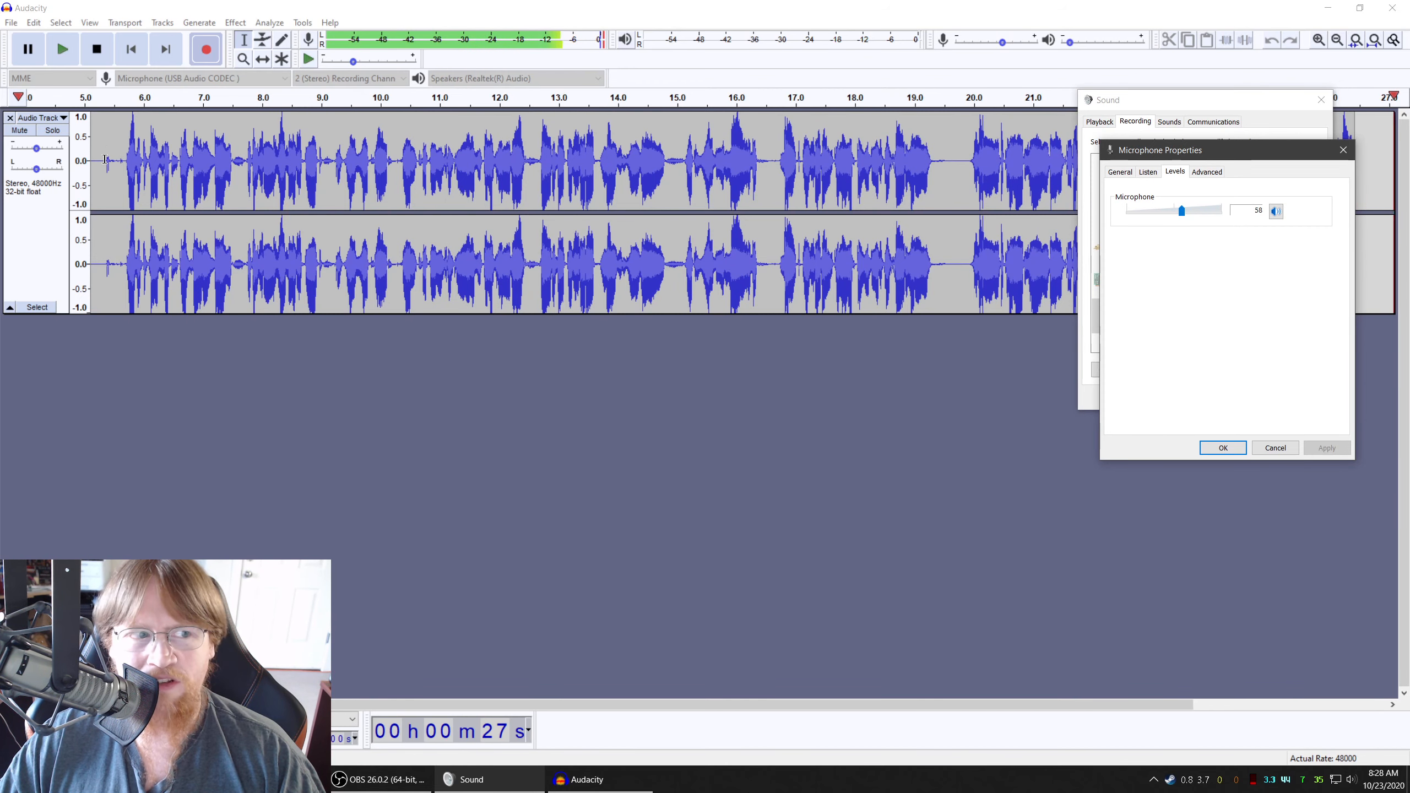
left_click(890, 5)
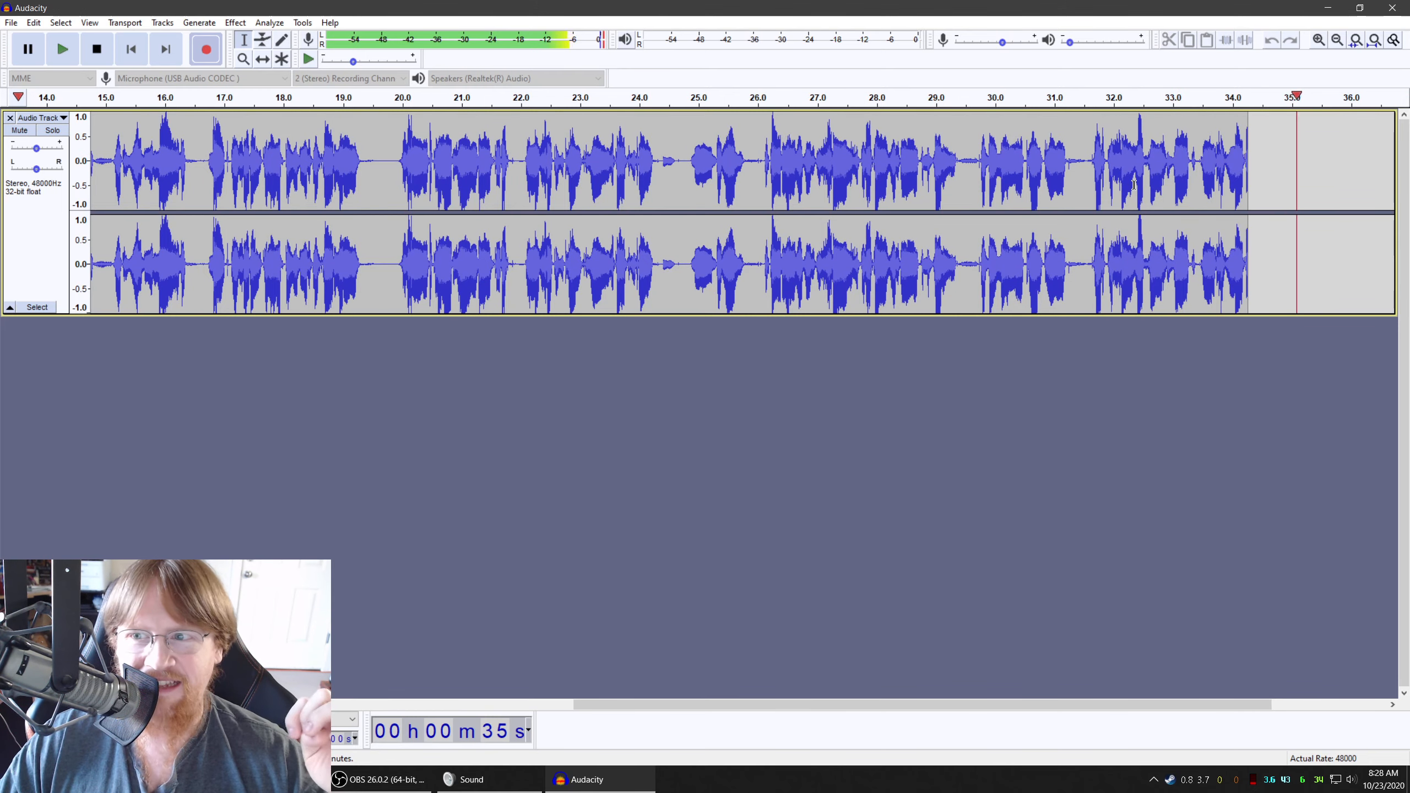
left_click(513, 779)
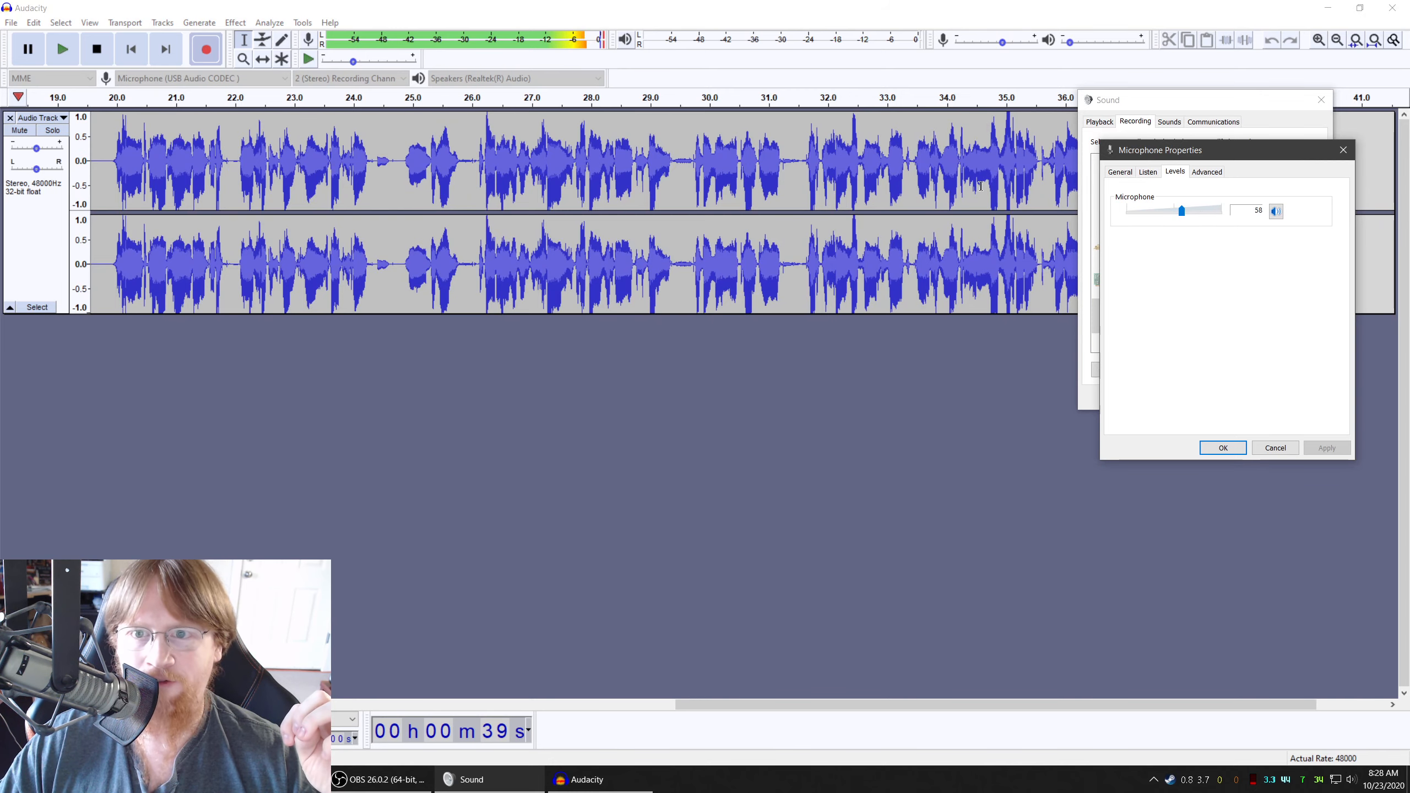
left_click(709, 6)
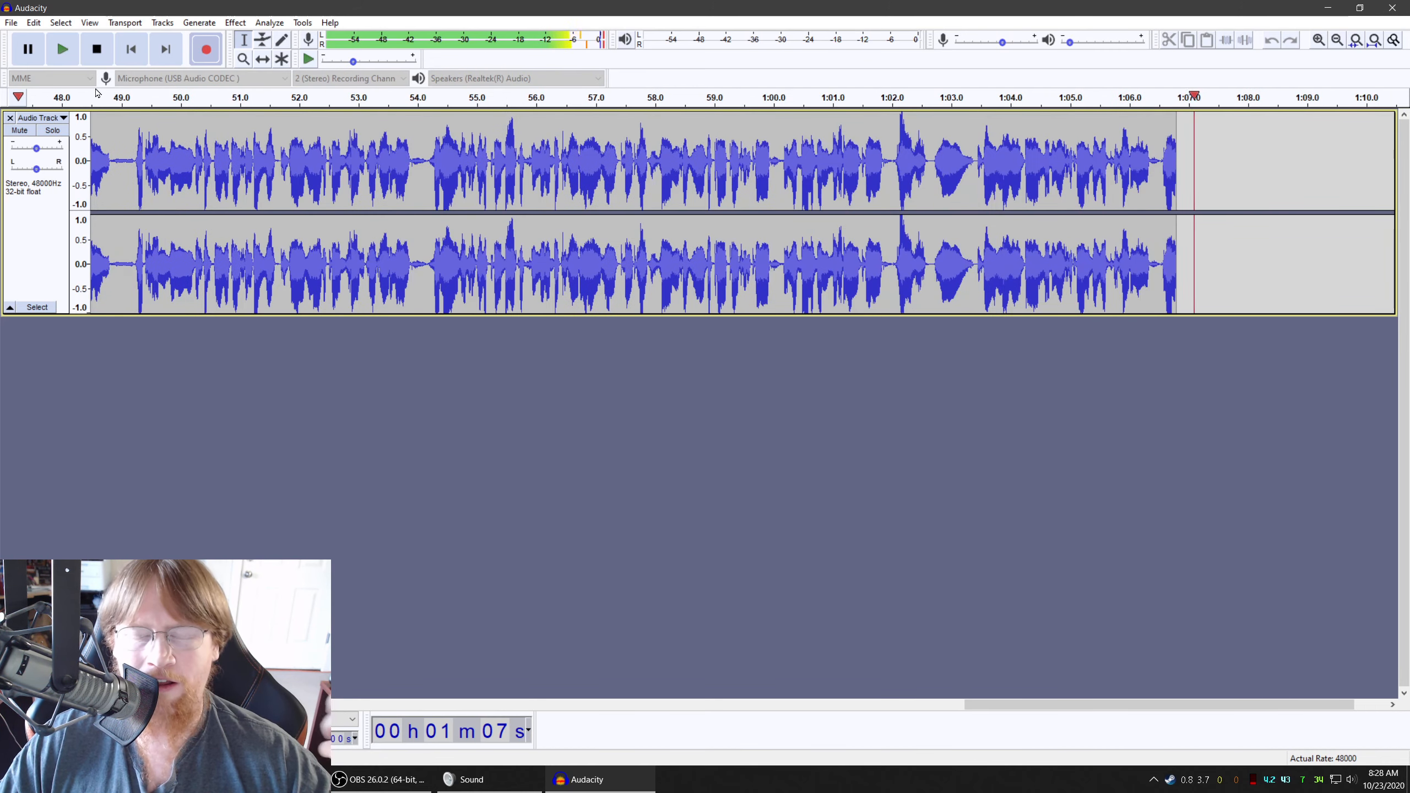
left_click(96, 49)
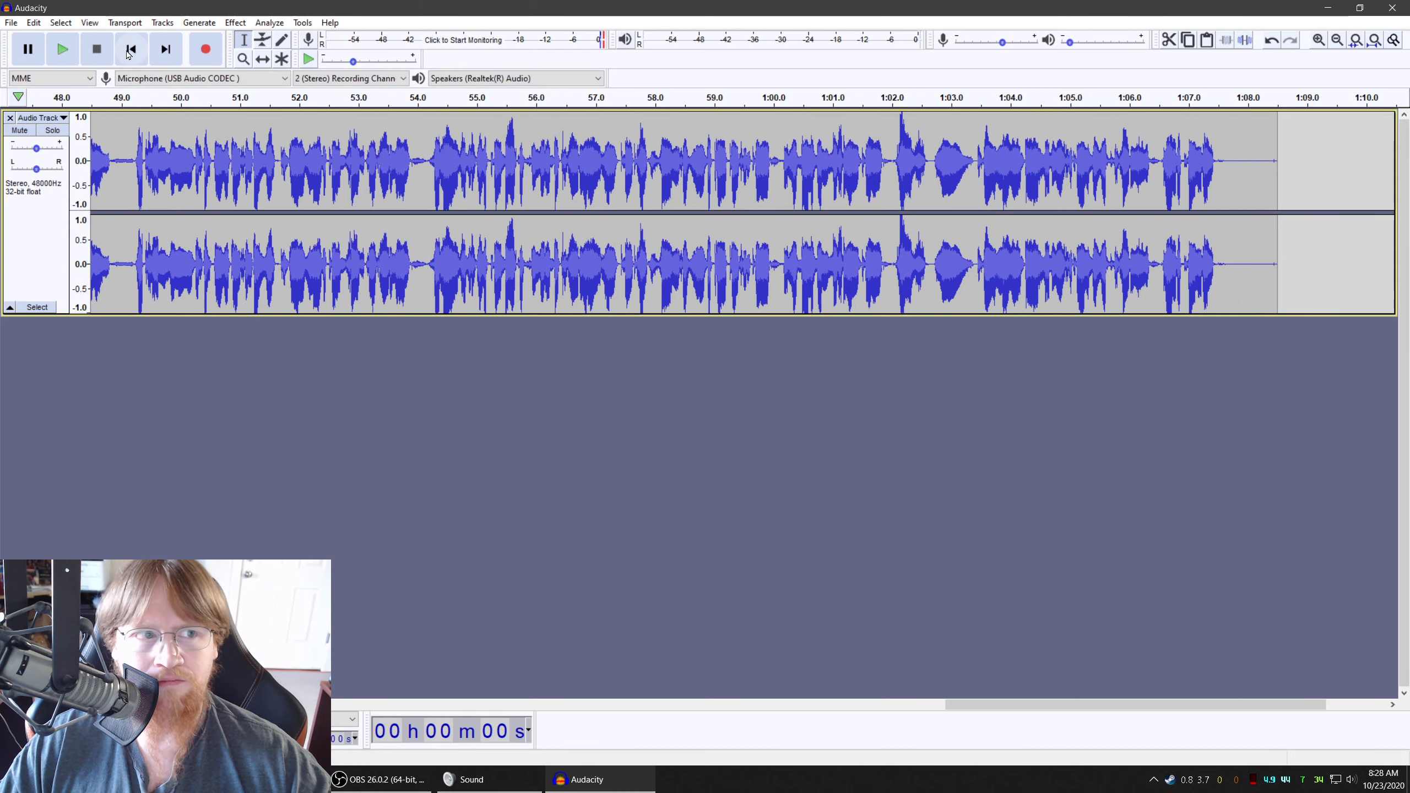
Amplify the silent first five seconds of the track to a 0.0 dB peak and play back the exposed background noise
left_click(131, 50)
left_click_drag(393, 133, 60, 129)
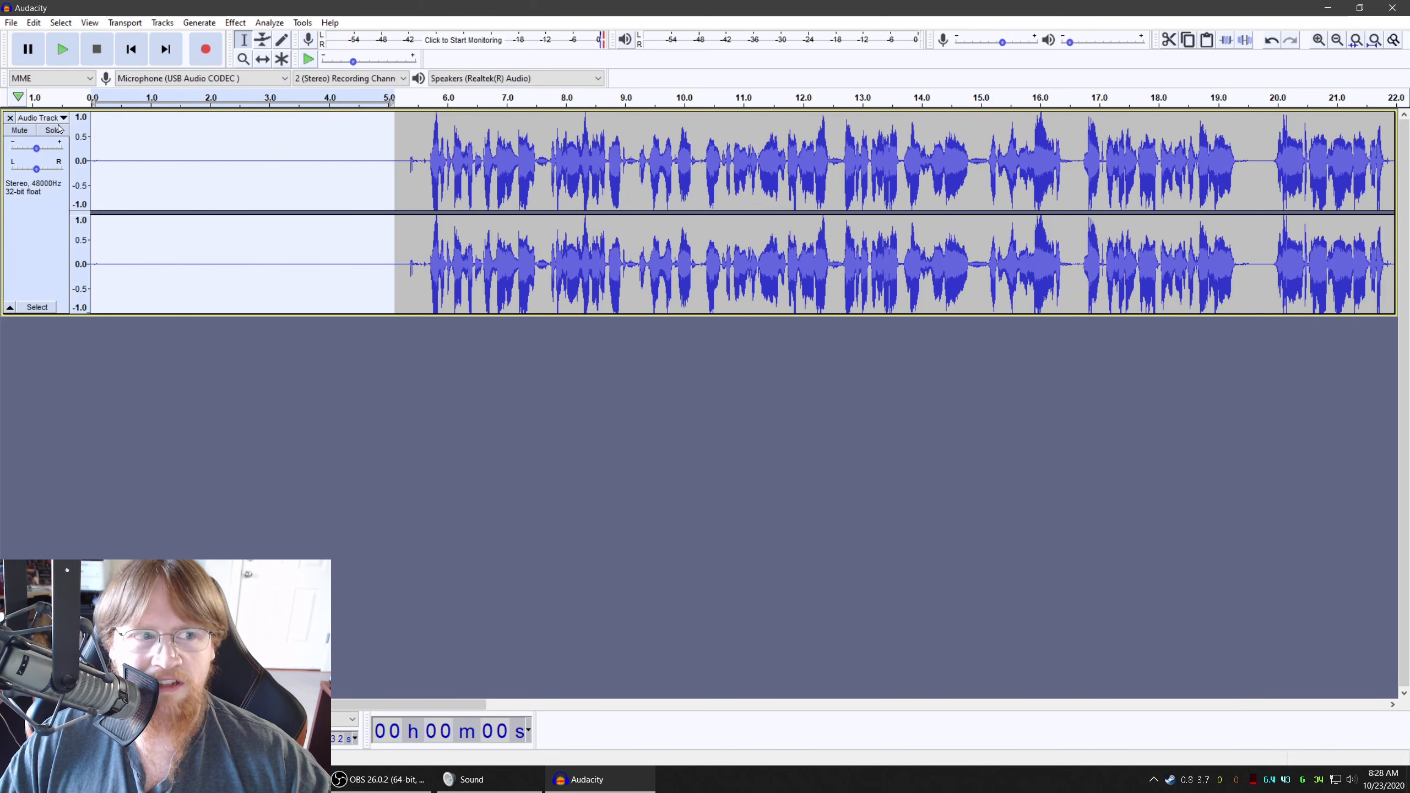
left_click(235, 22)
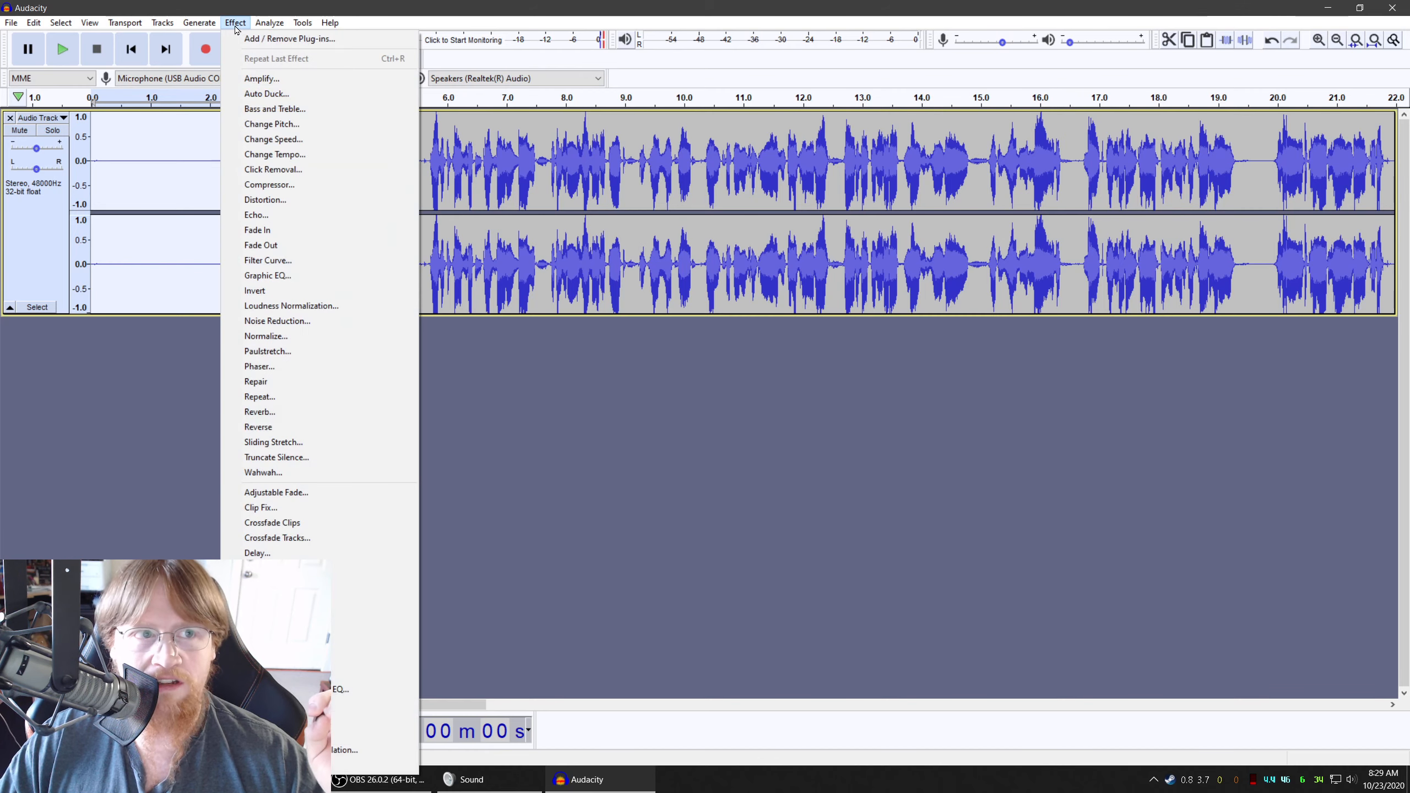
left_click(259, 78)
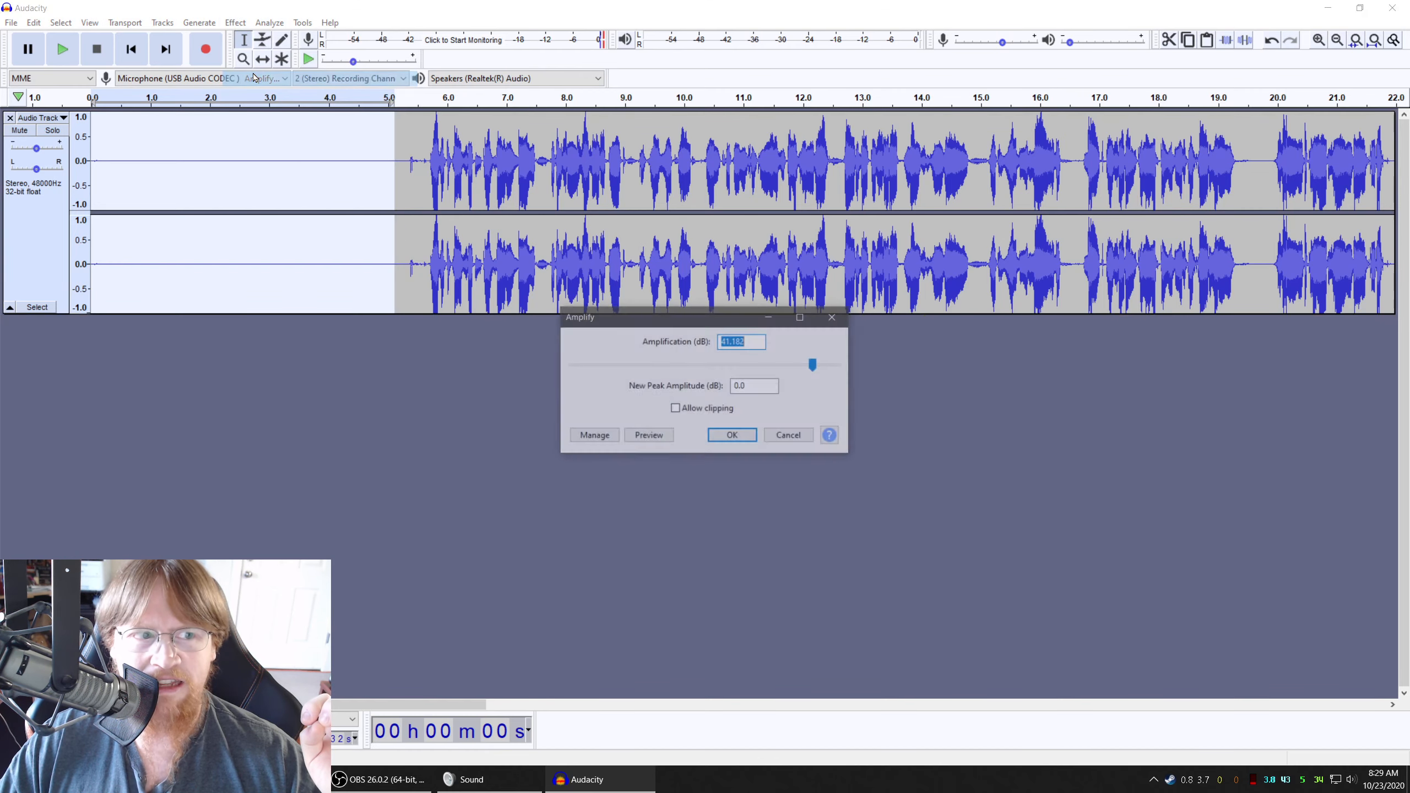
left_click(732, 437)
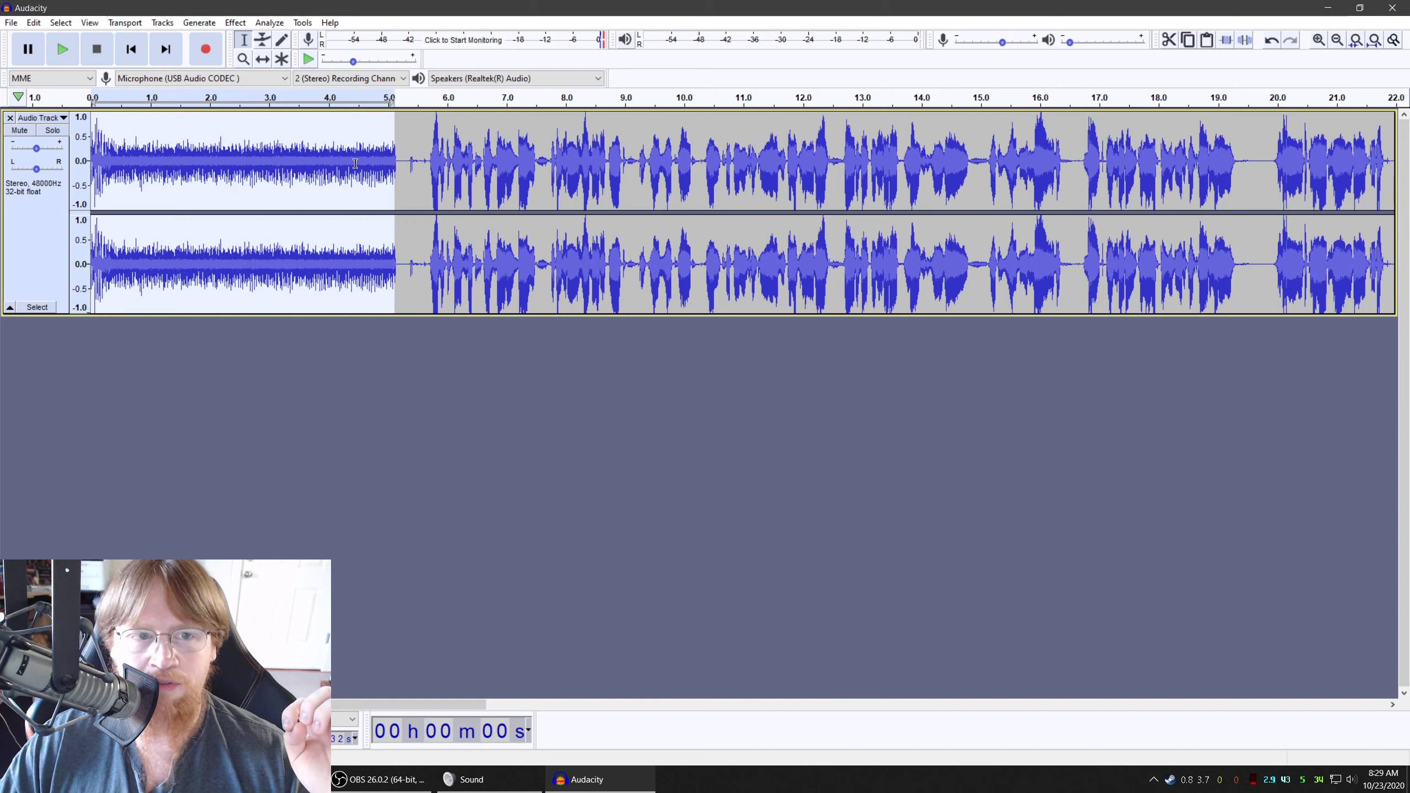
left_click(63, 50)
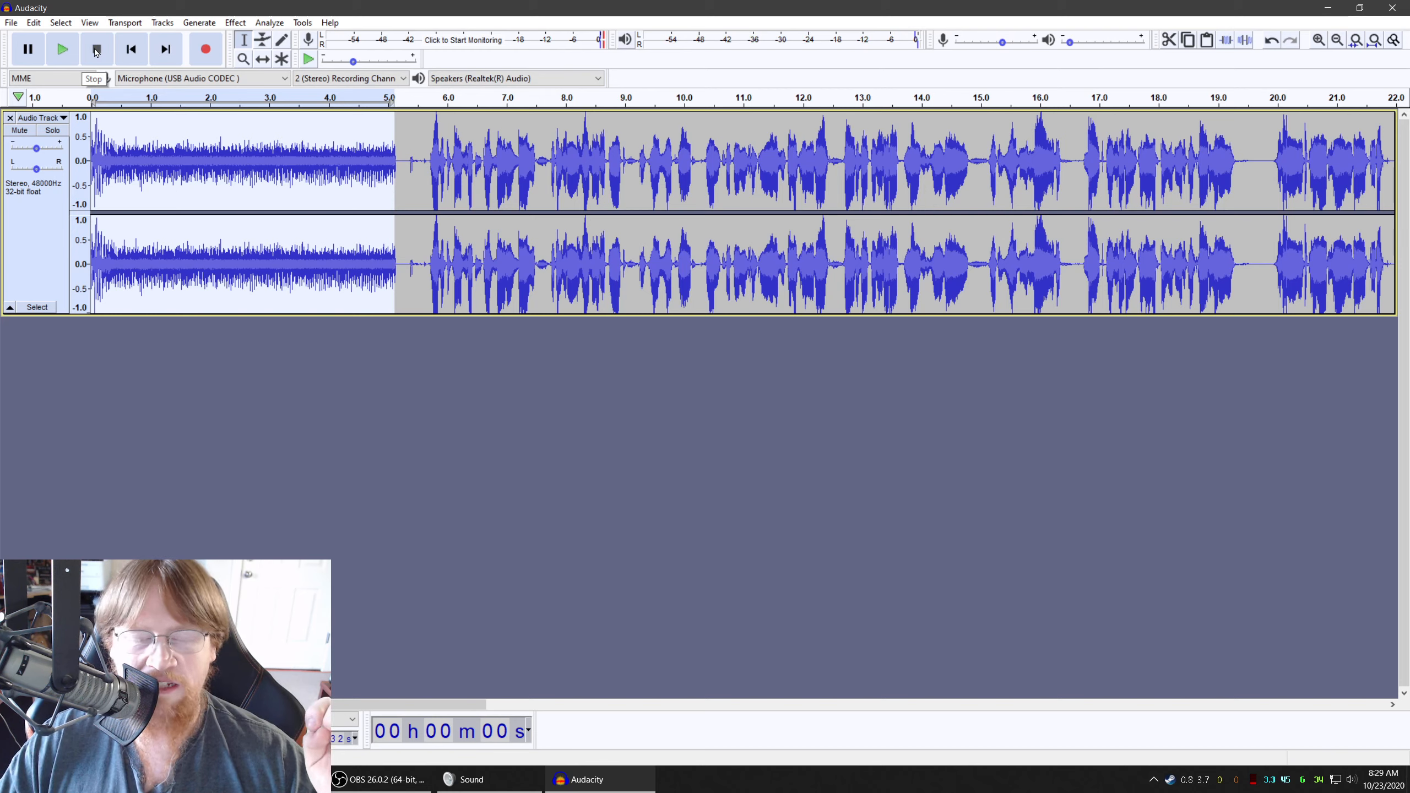
Undo the amplification of the silent opening section and play that section back
left_click(34, 22)
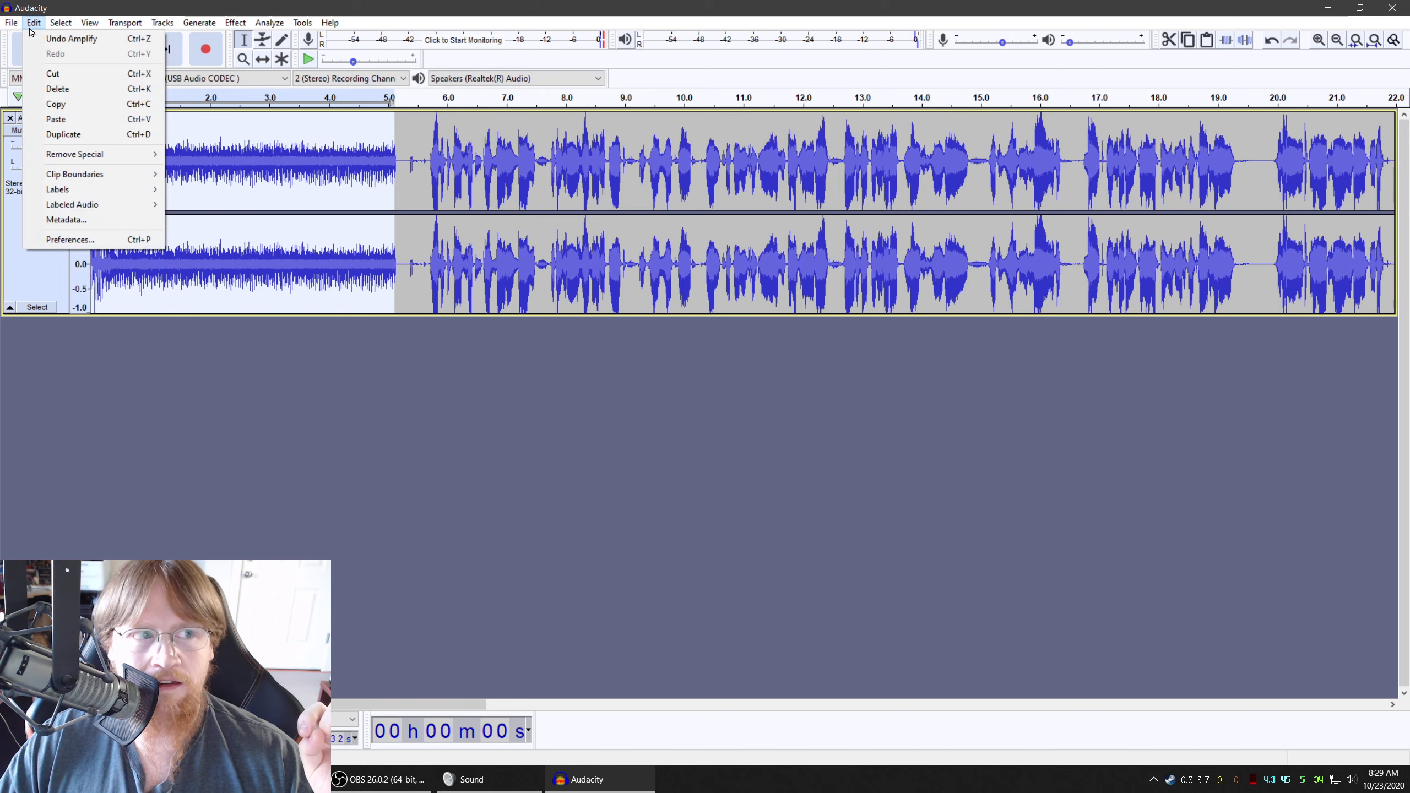
left_click(54, 39)
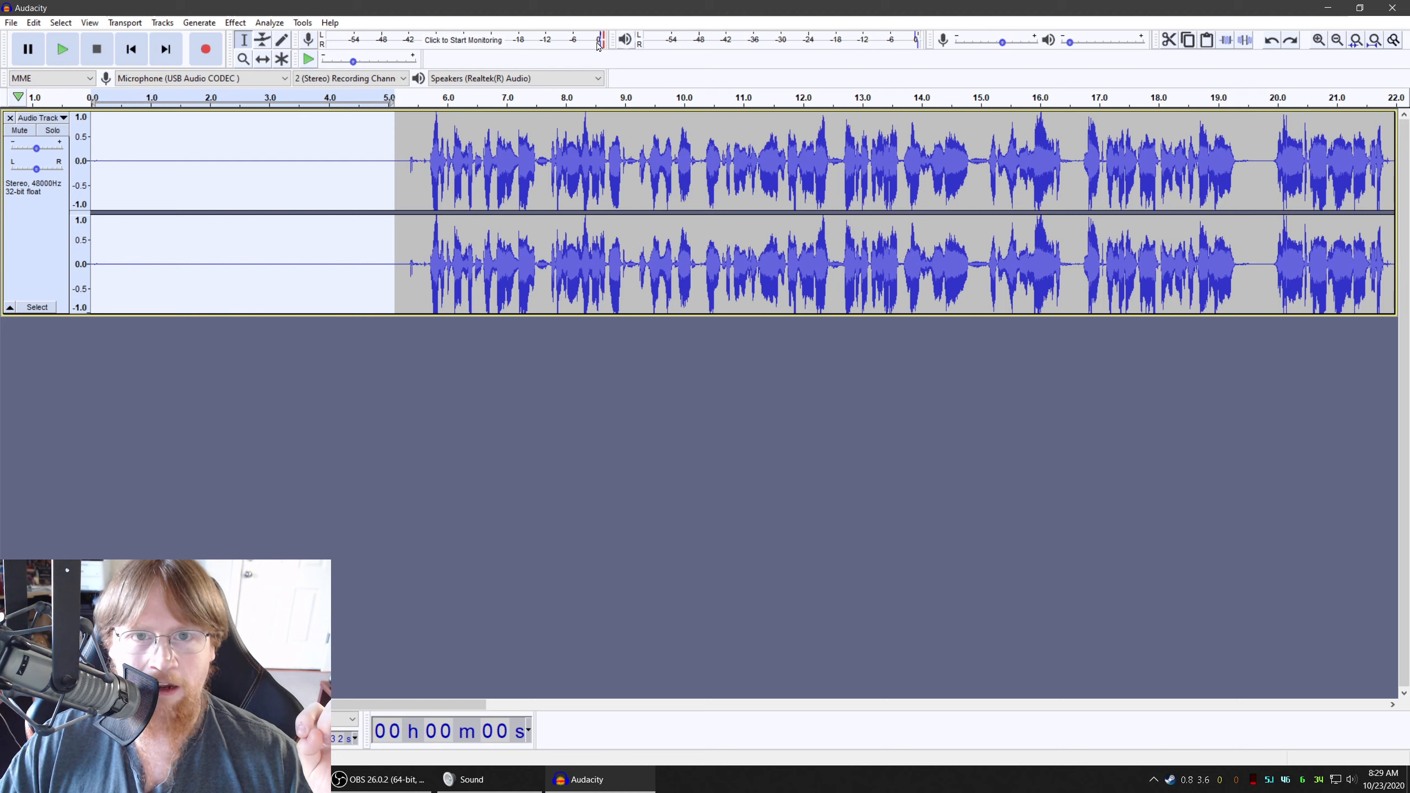
left_click(63, 49)
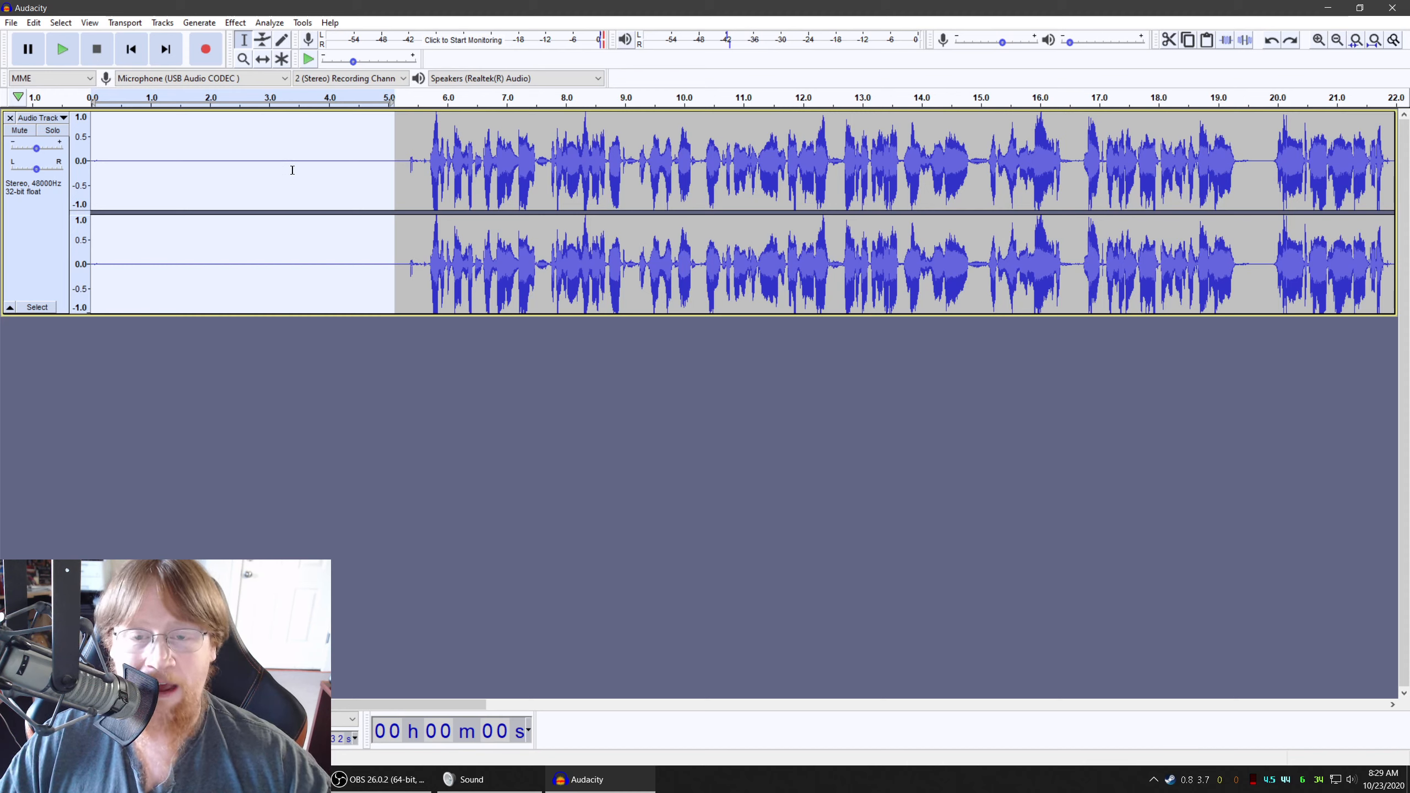
Capture a Noise Reduction profile from the silent first five seconds of the track, clearing the selection afterward
left_click(381, 127)
left_click_drag(389, 120, 8, 143)
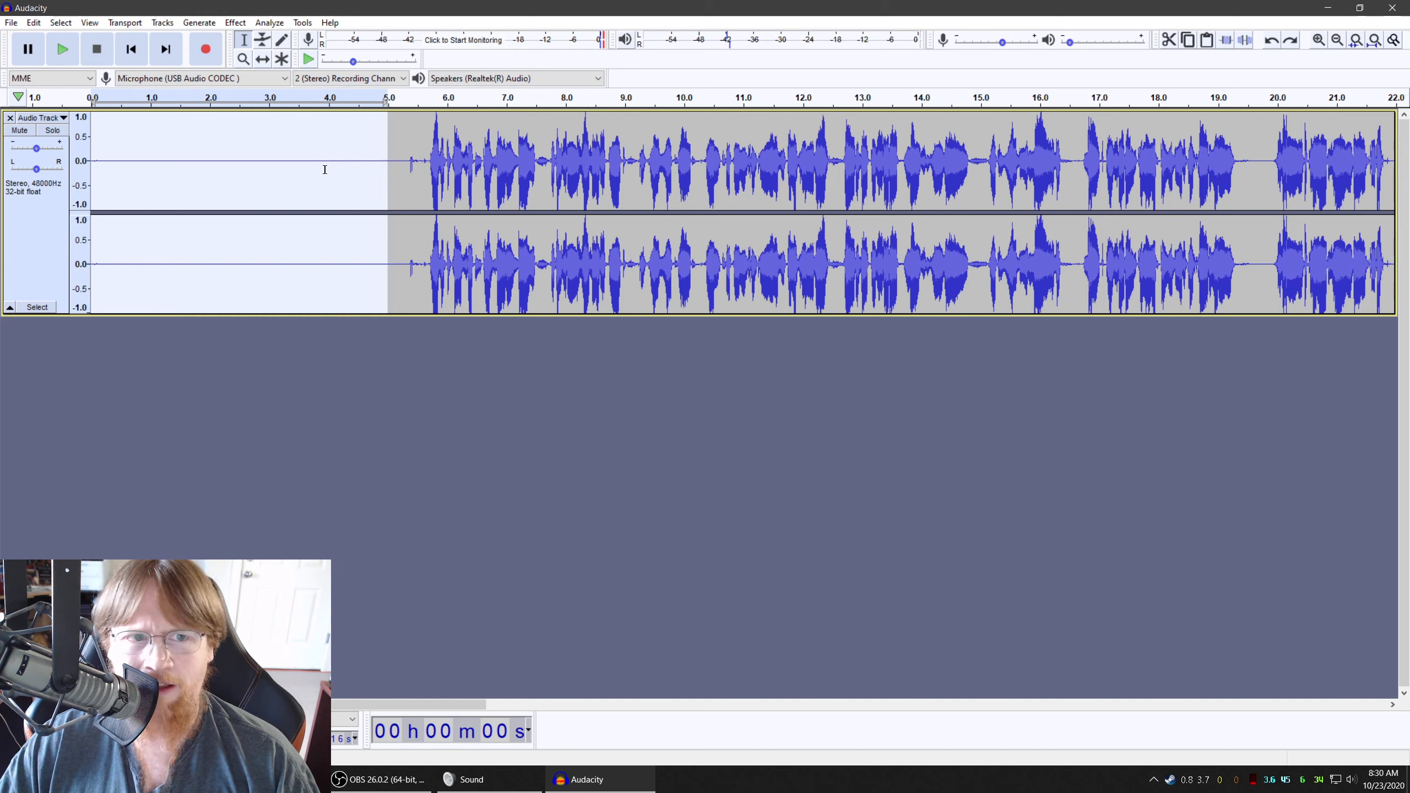
left_click(232, 25)
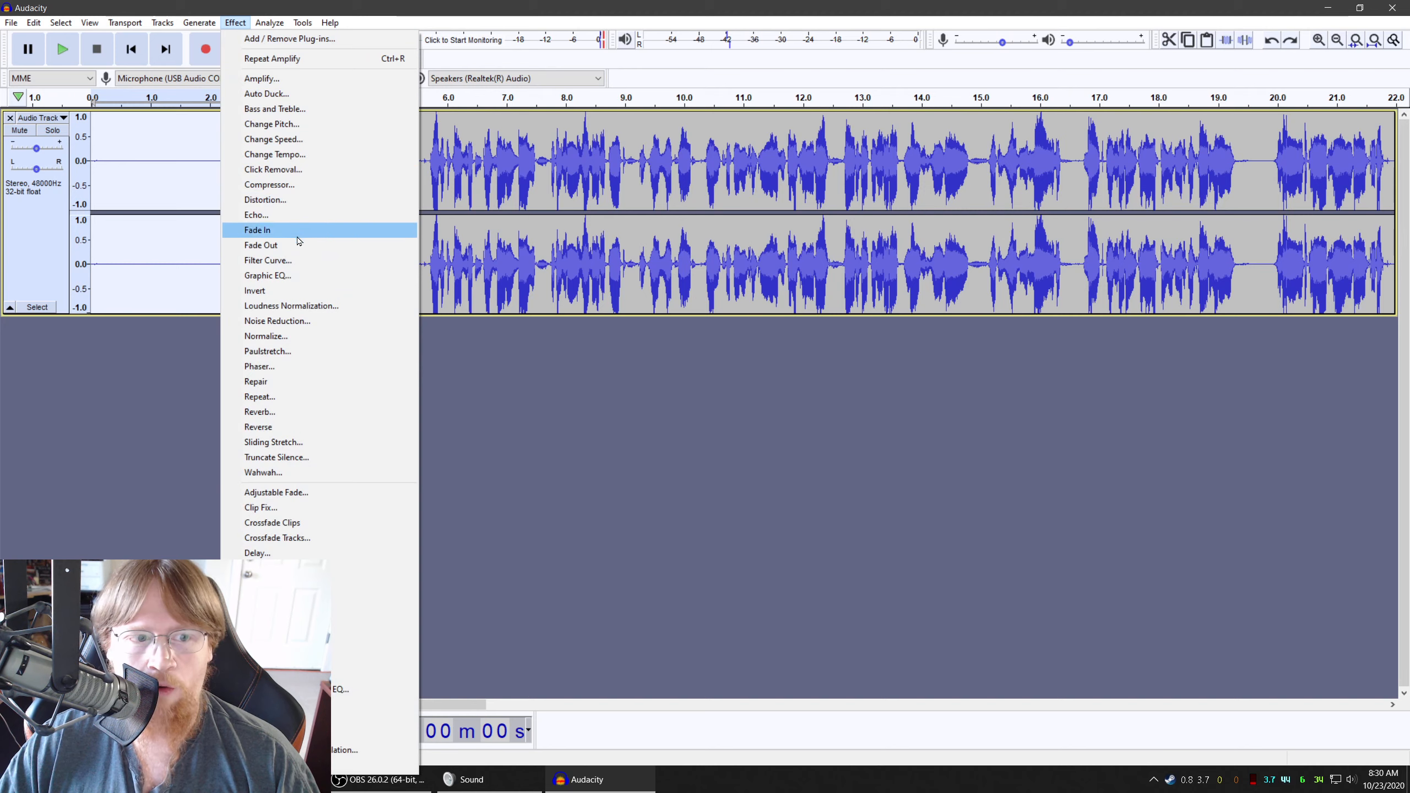
left_click(328, 321)
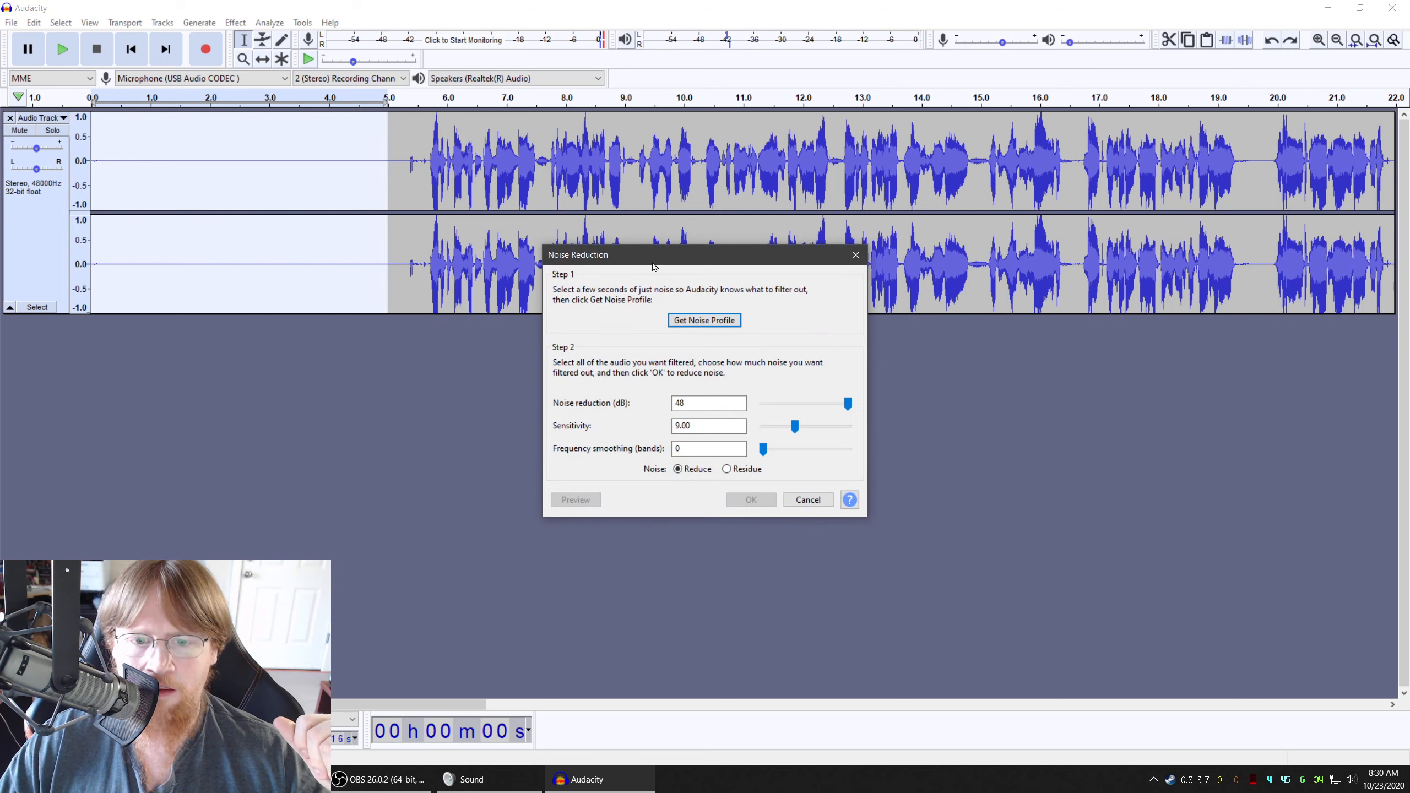
left_click_drag(659, 256, 592, 179)
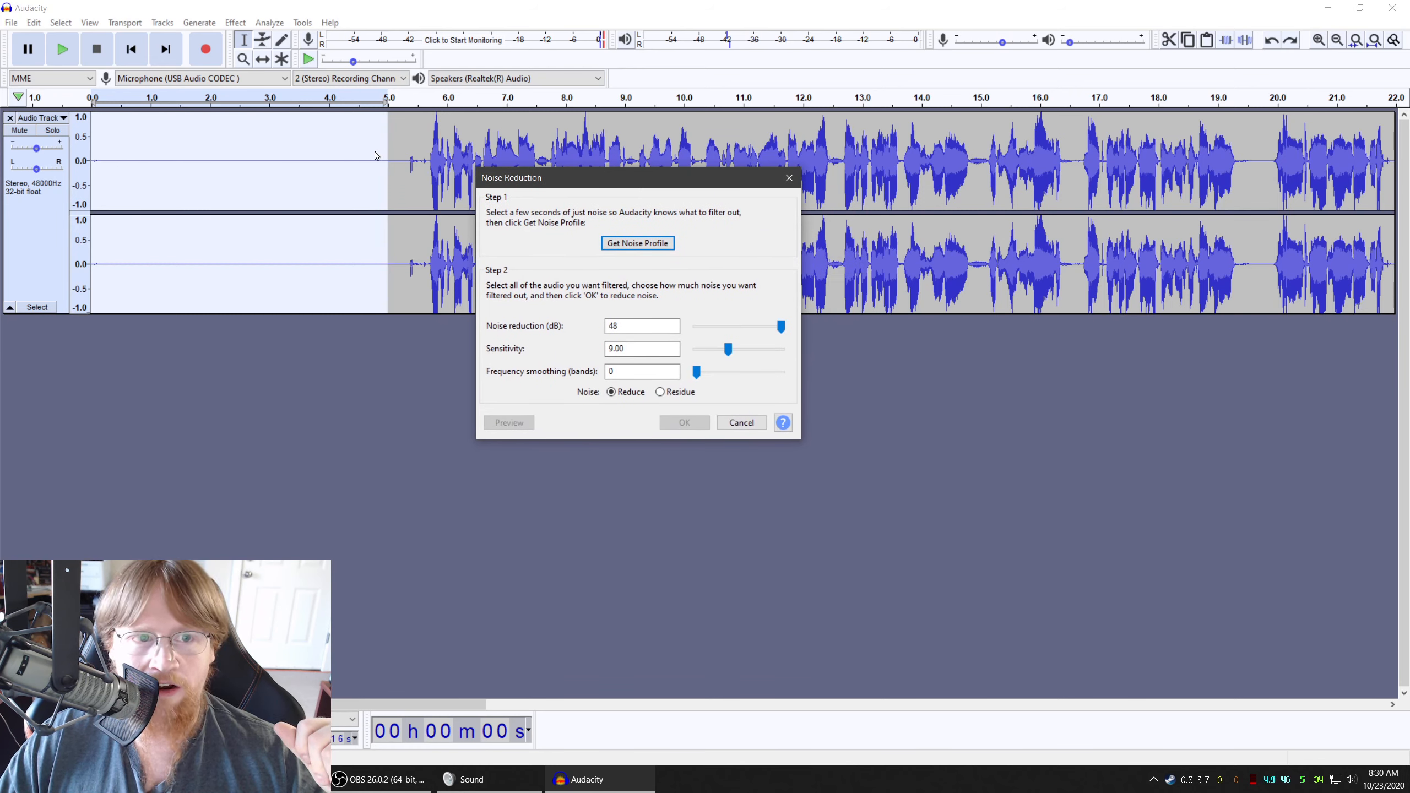
left_click(637, 244)
left_click(332, 154)
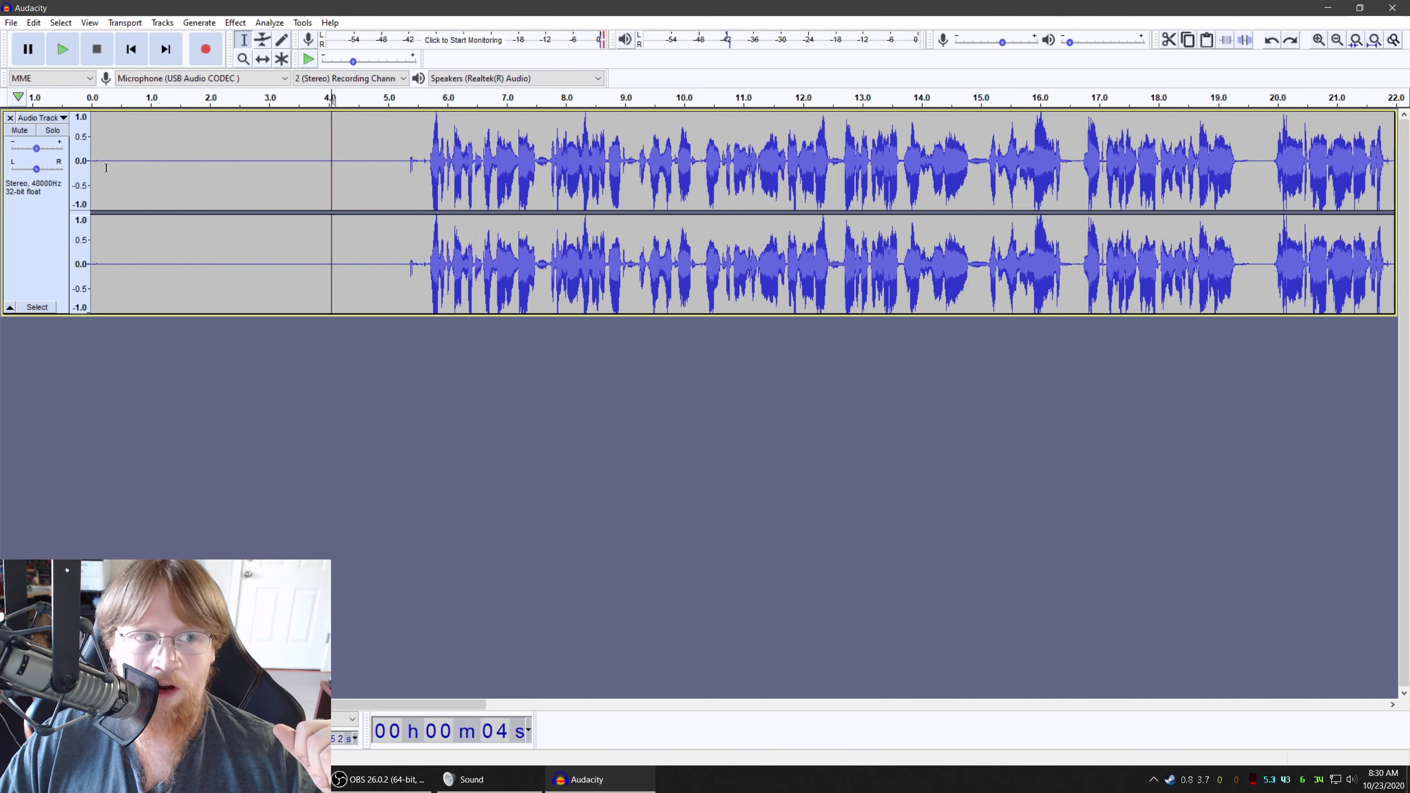
Select the entire track and try to apply Noise Reduction with the reduction amount set to 80 dB
left_click(35, 246)
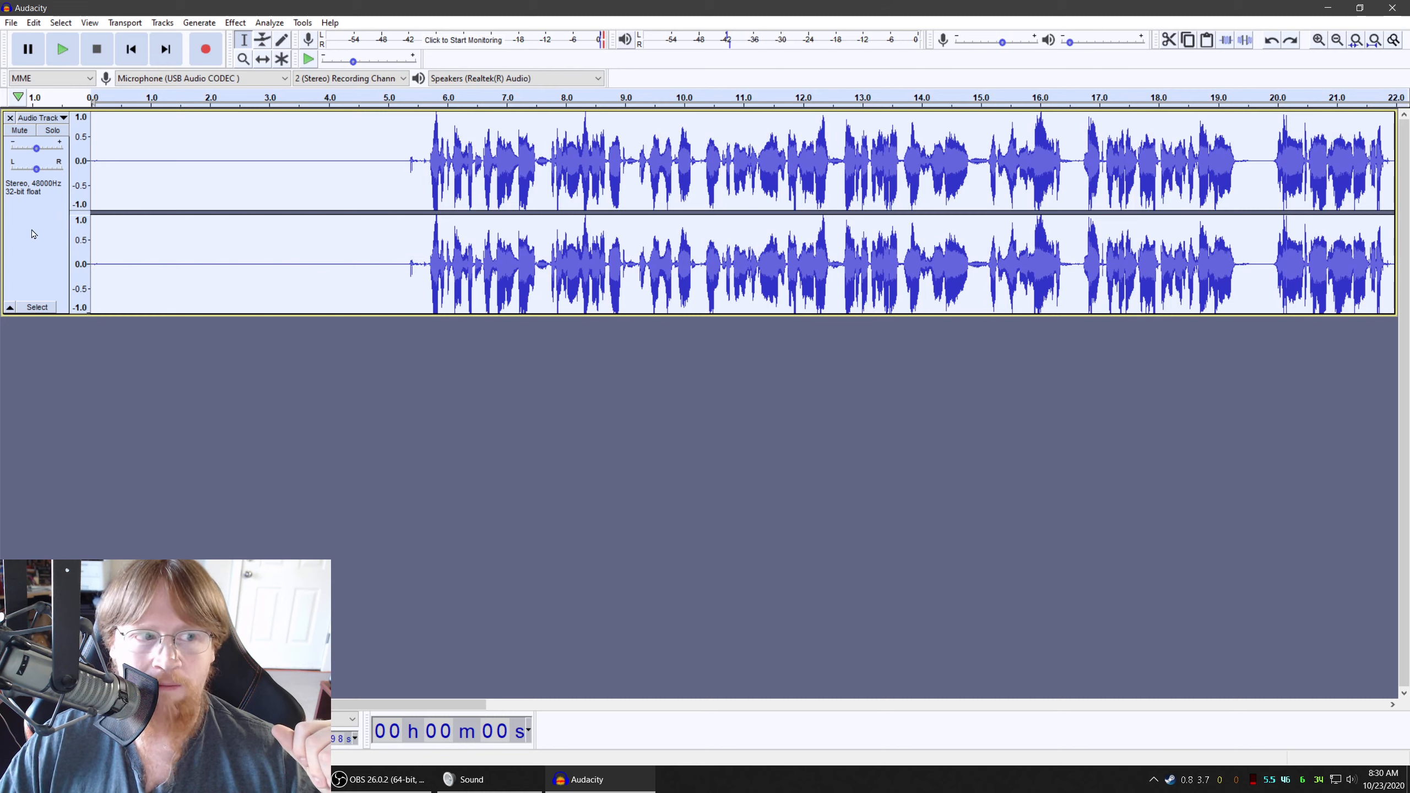
left_click(248, 24)
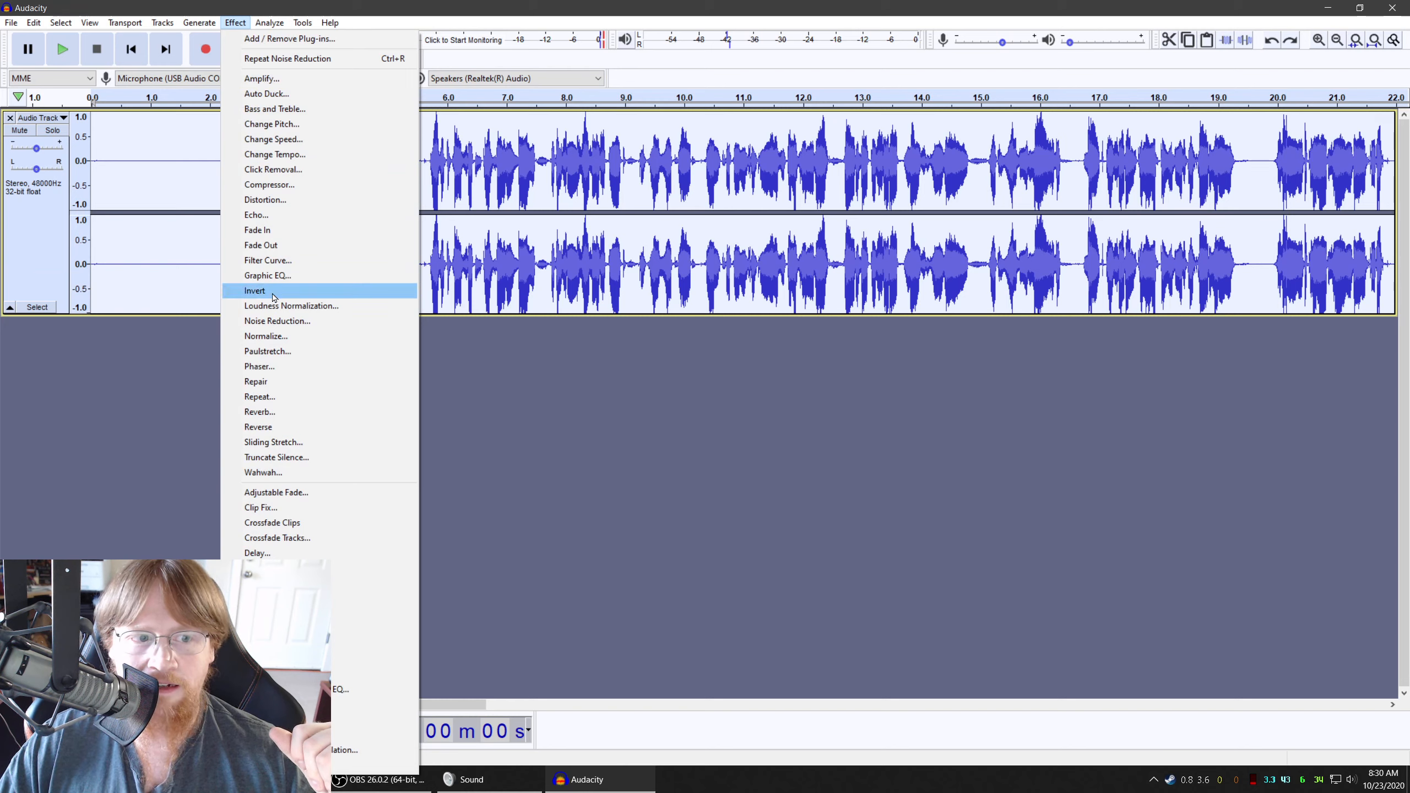
left_click(284, 325)
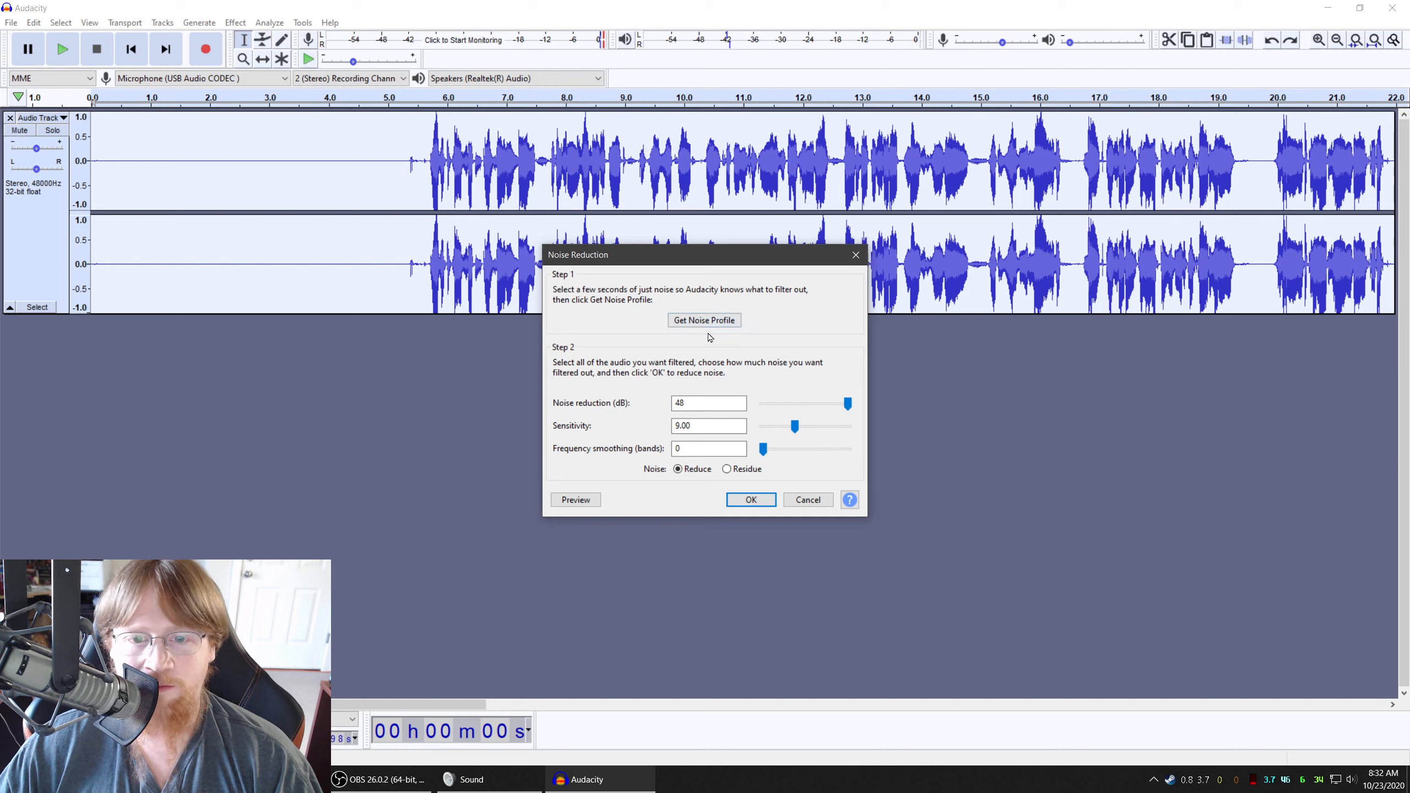
double_click(690, 404)
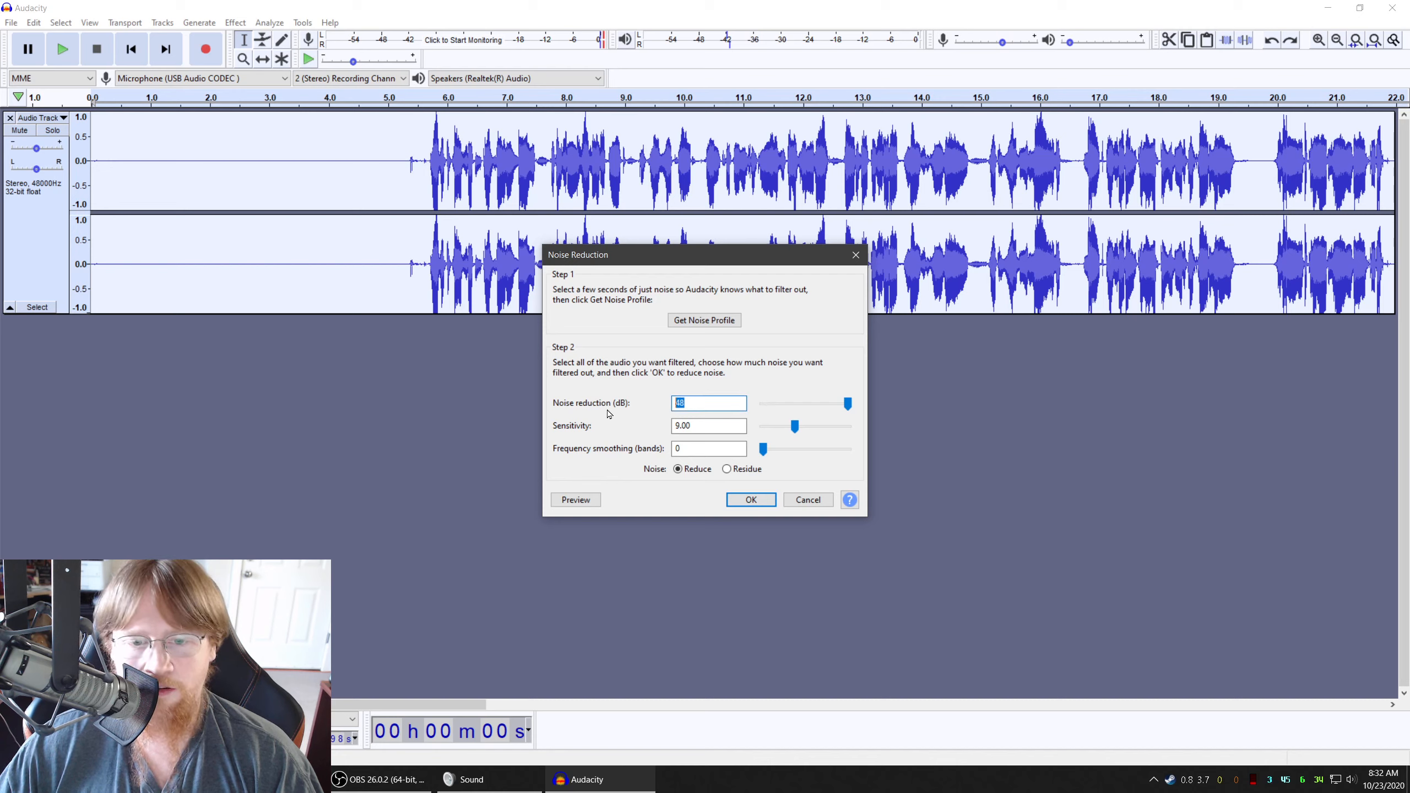
type("80")
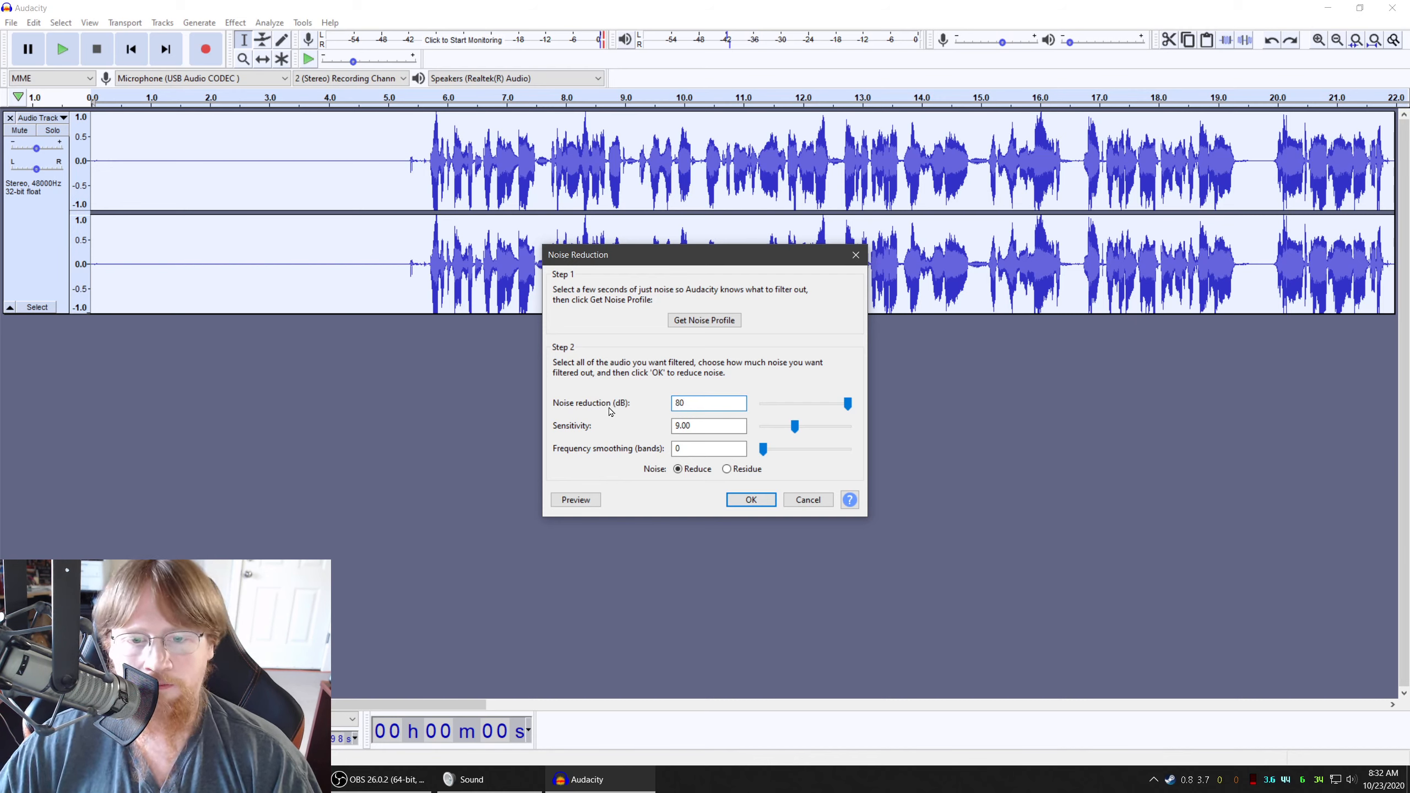
key("Return")
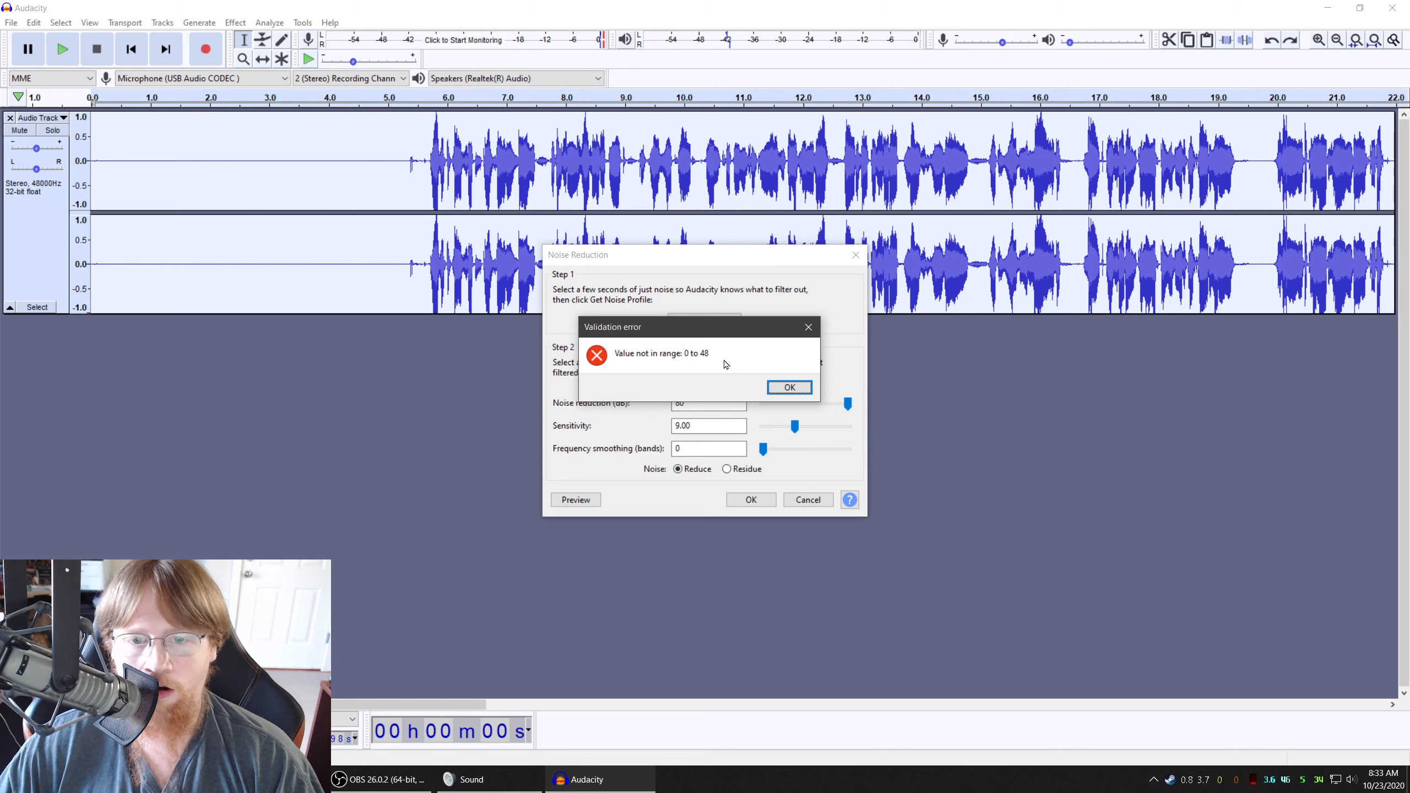
left_click(783, 391)
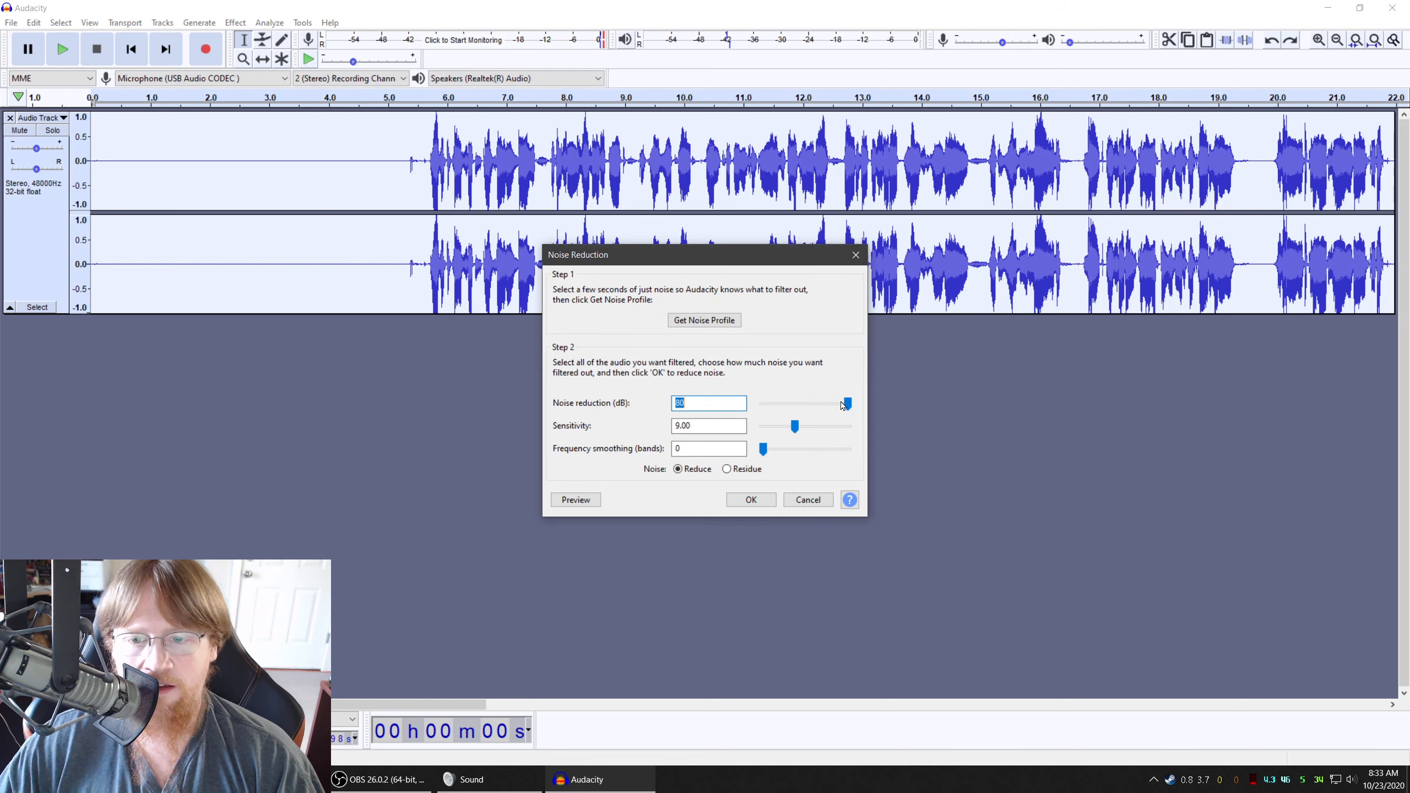
Set the noise reduction amount to the maximum of 48 dB and apply it to the entire track
left_click_drag(845, 404, 870, 405)
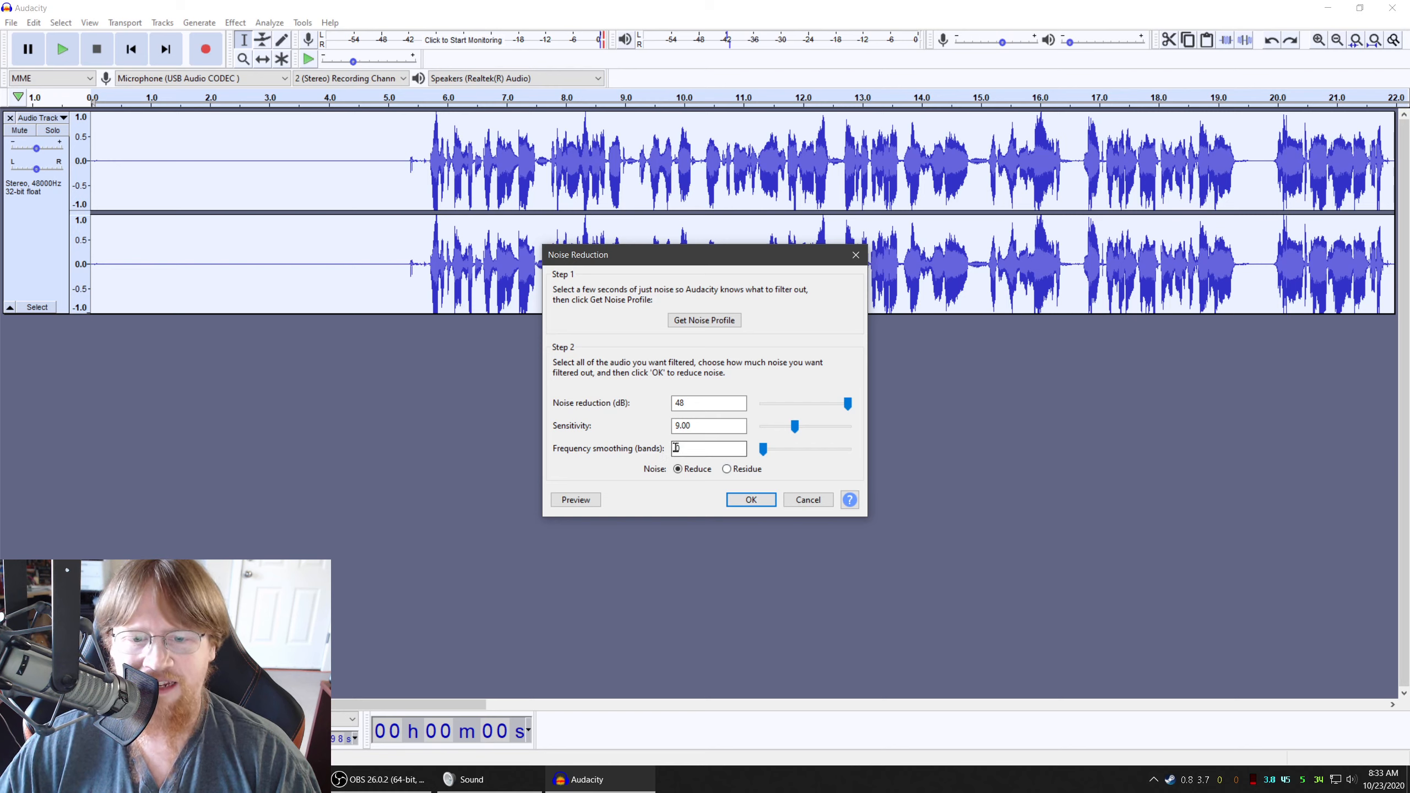
left_click(751, 500)
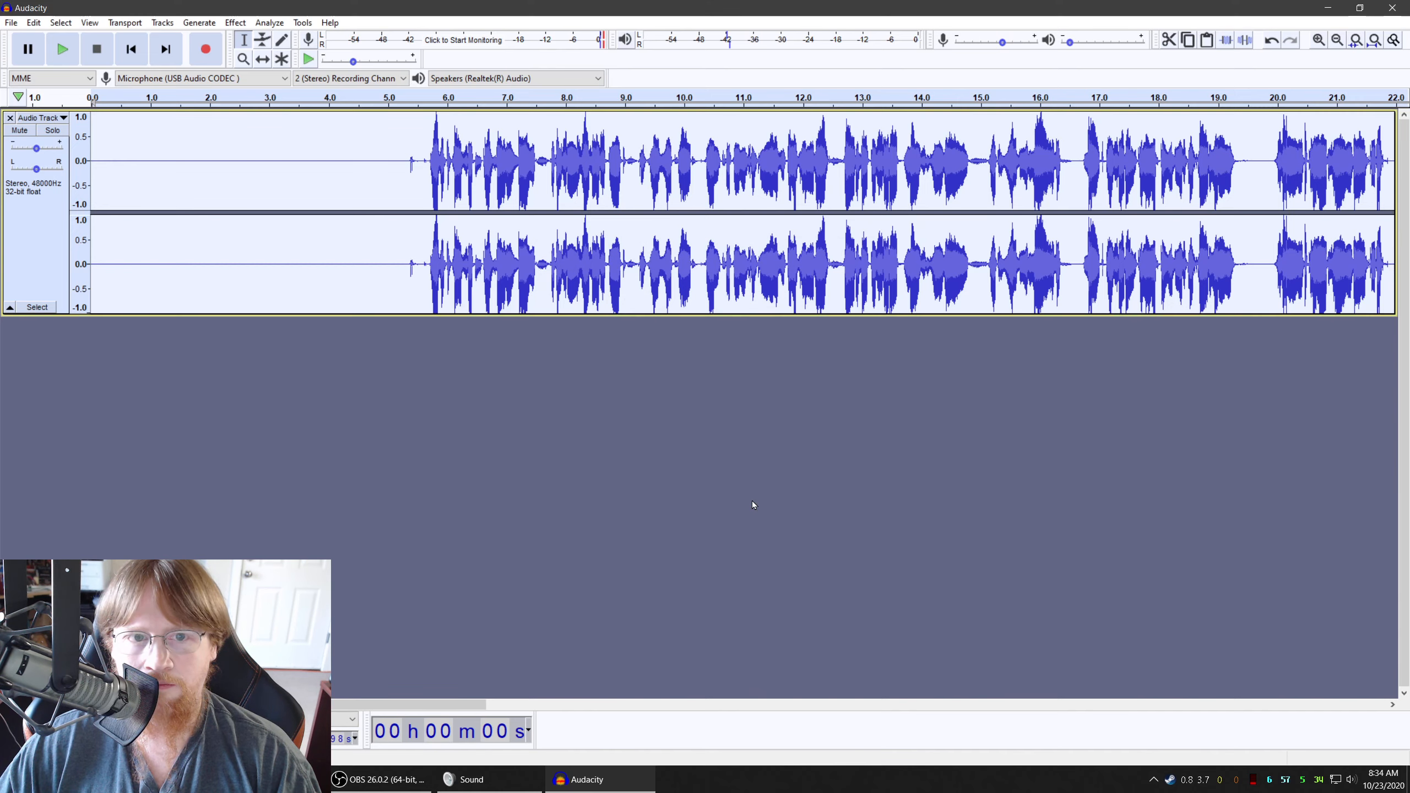
Amplify the first five seconds of the noise-reduced track using the suggested amplification
left_click(391, 148)
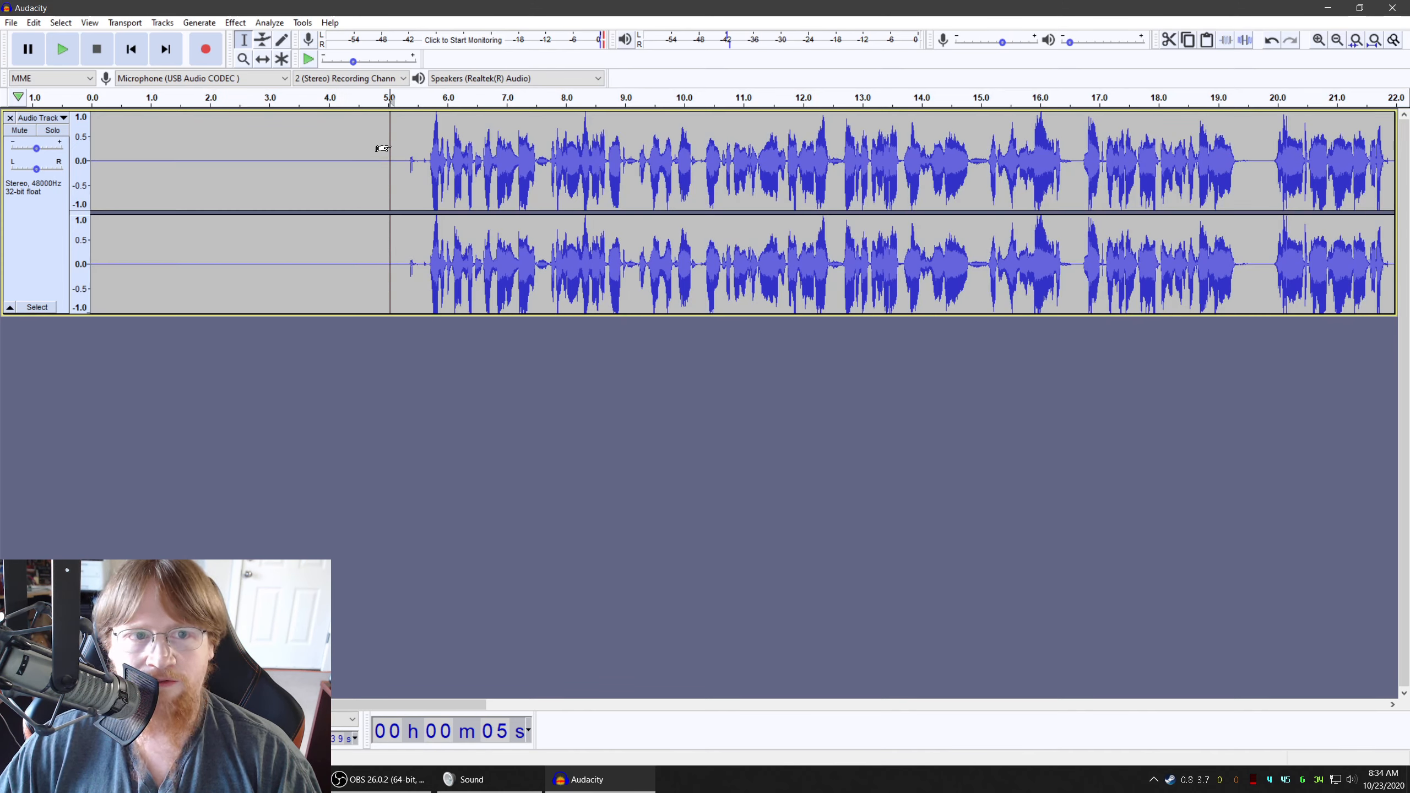
left_click_drag(384, 146, 88, 147)
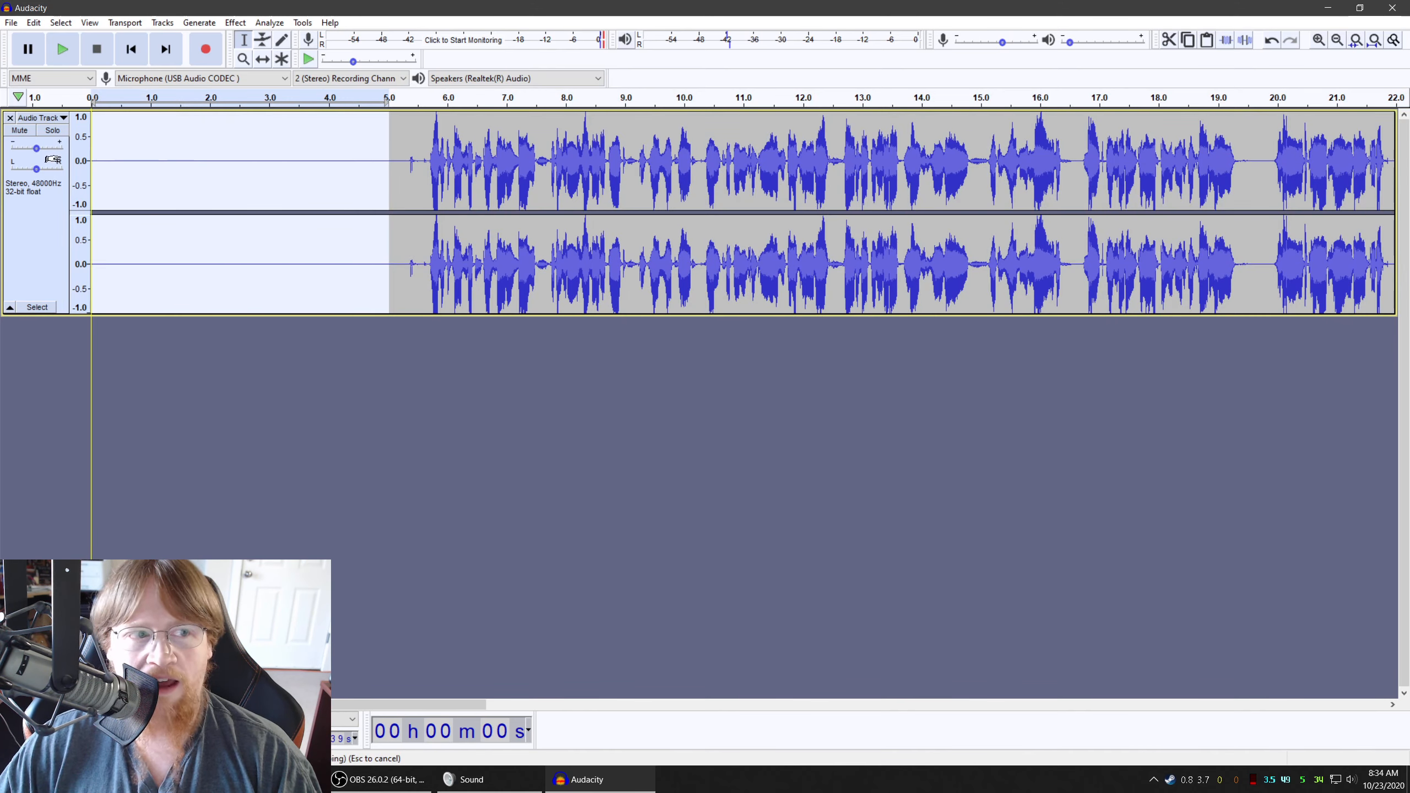
left_click(235, 23)
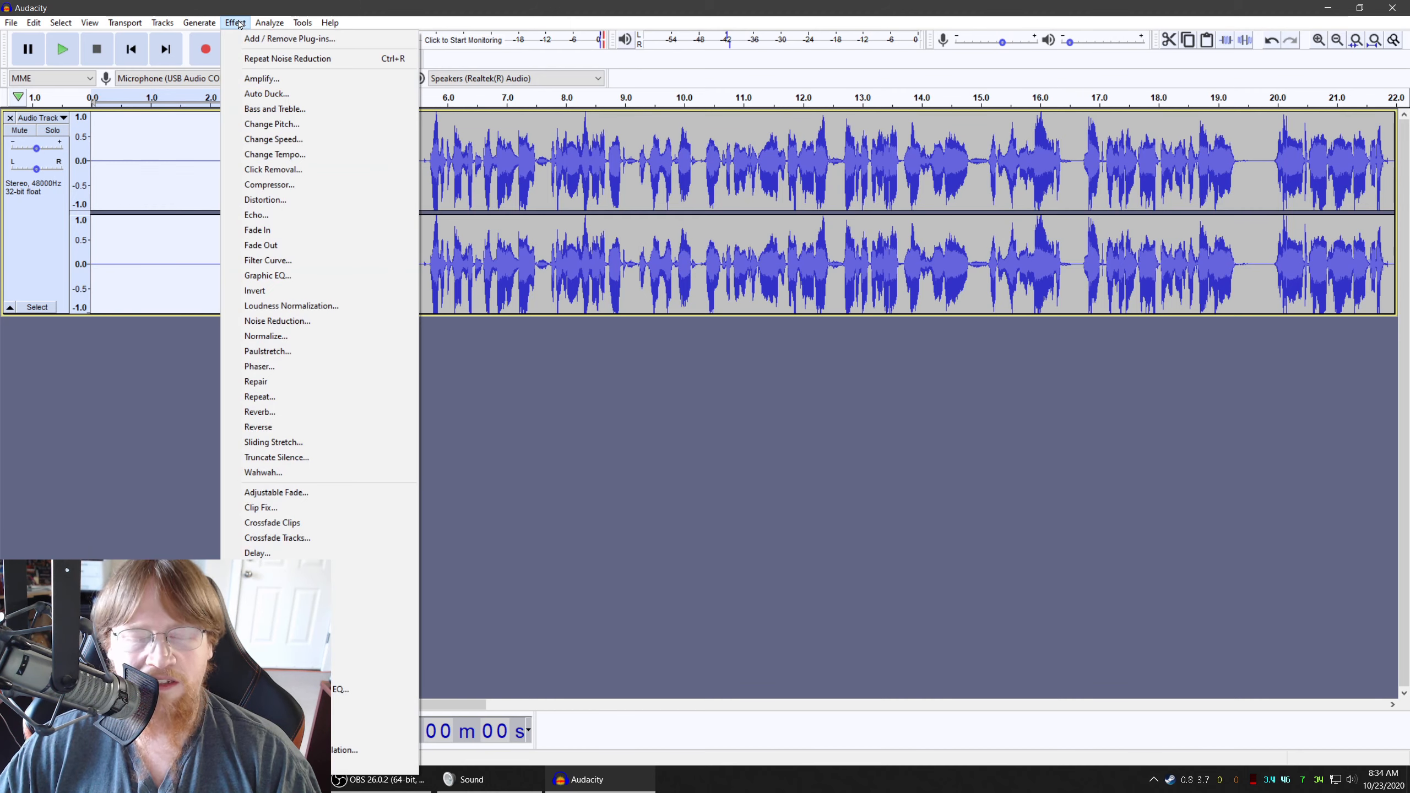
left_click(267, 78)
left_click(732, 437)
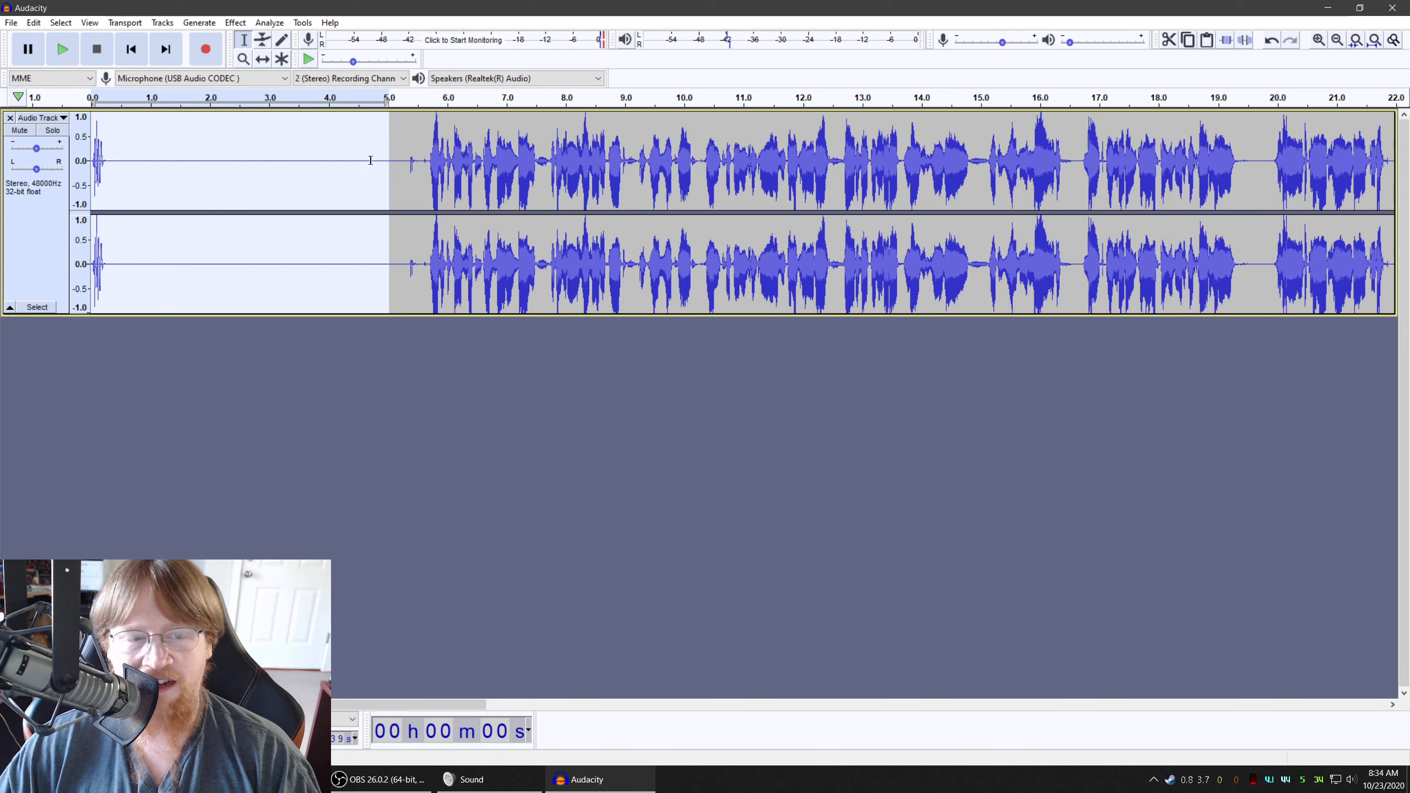
Undo and redo the amplification of the opening section to compare the two waveforms
left_click(33, 22)
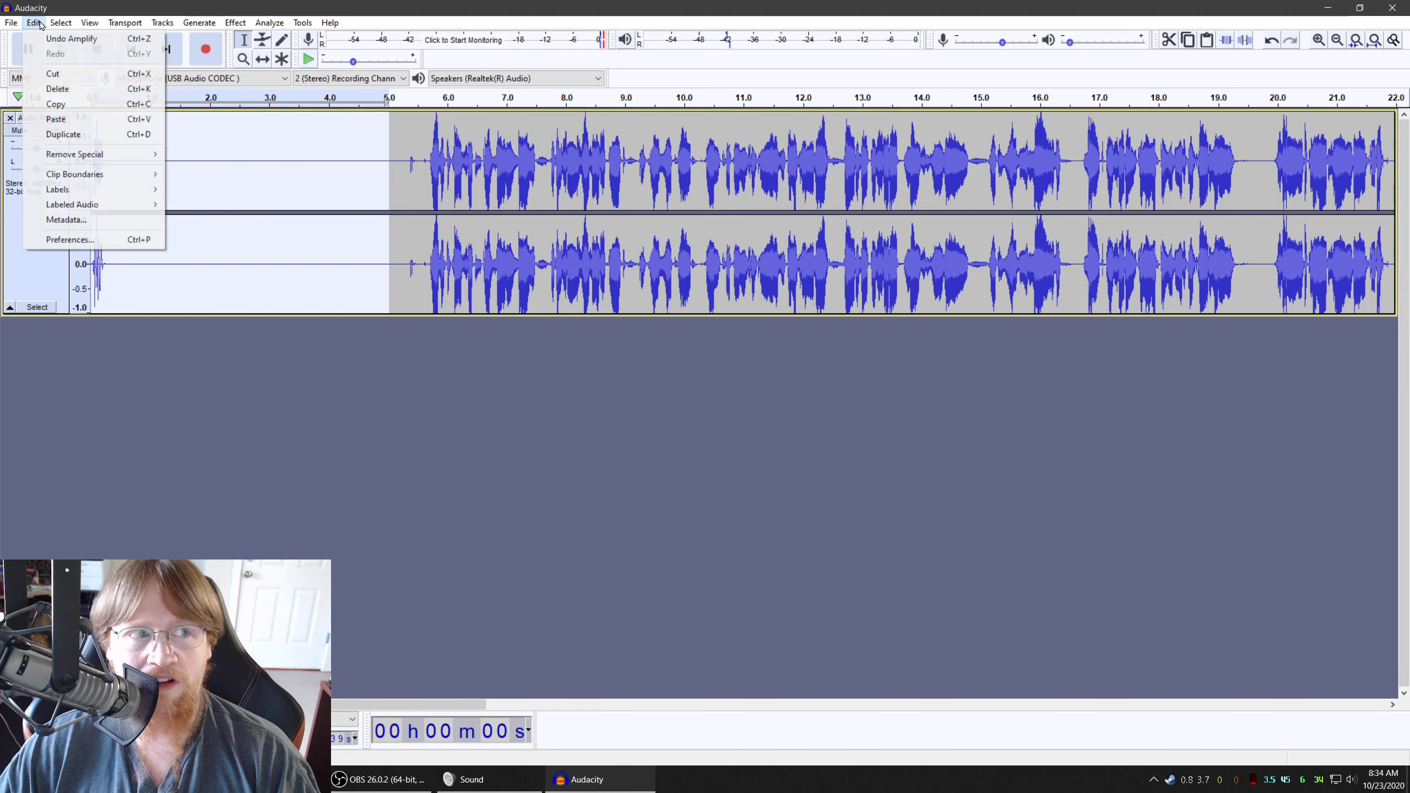
left_click(40, 39)
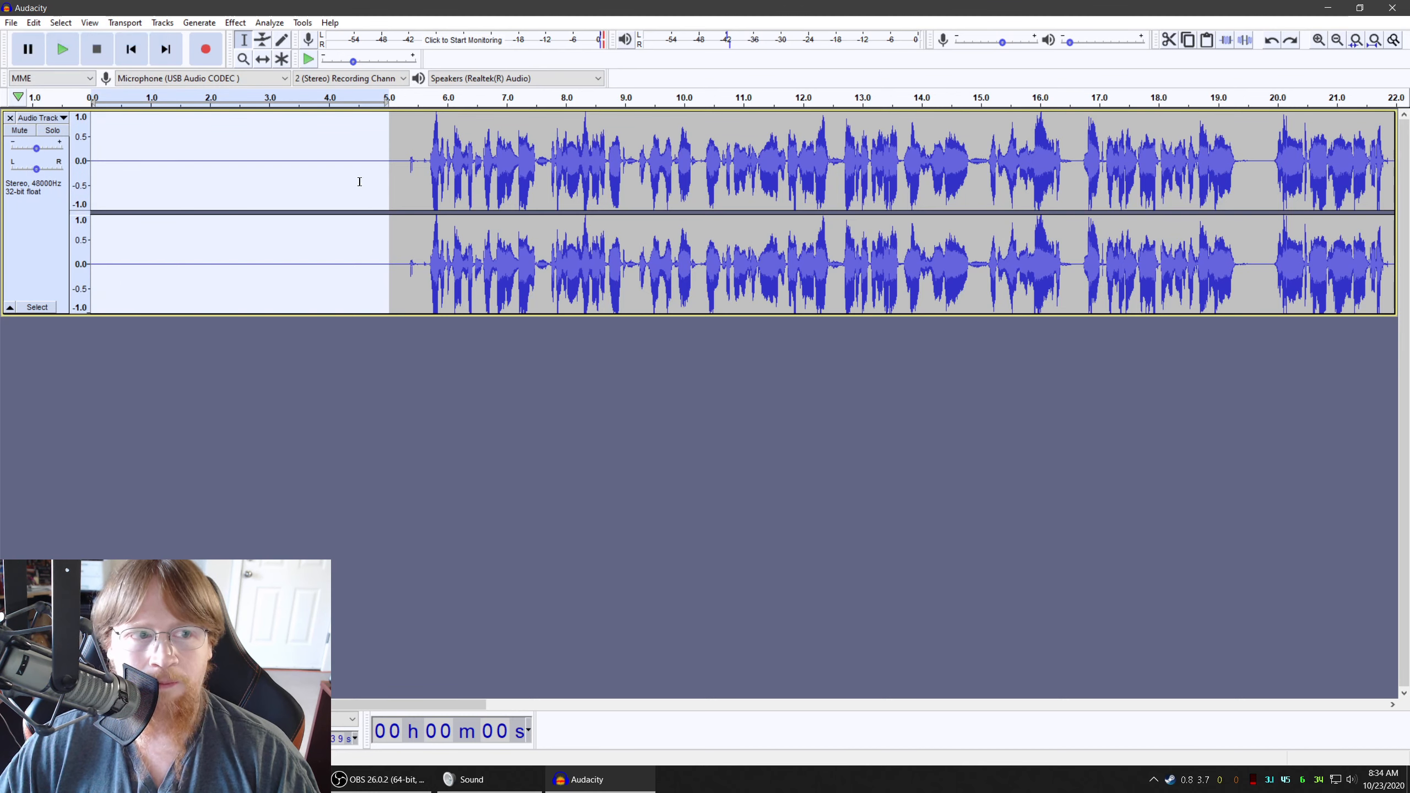
left_click(34, 22)
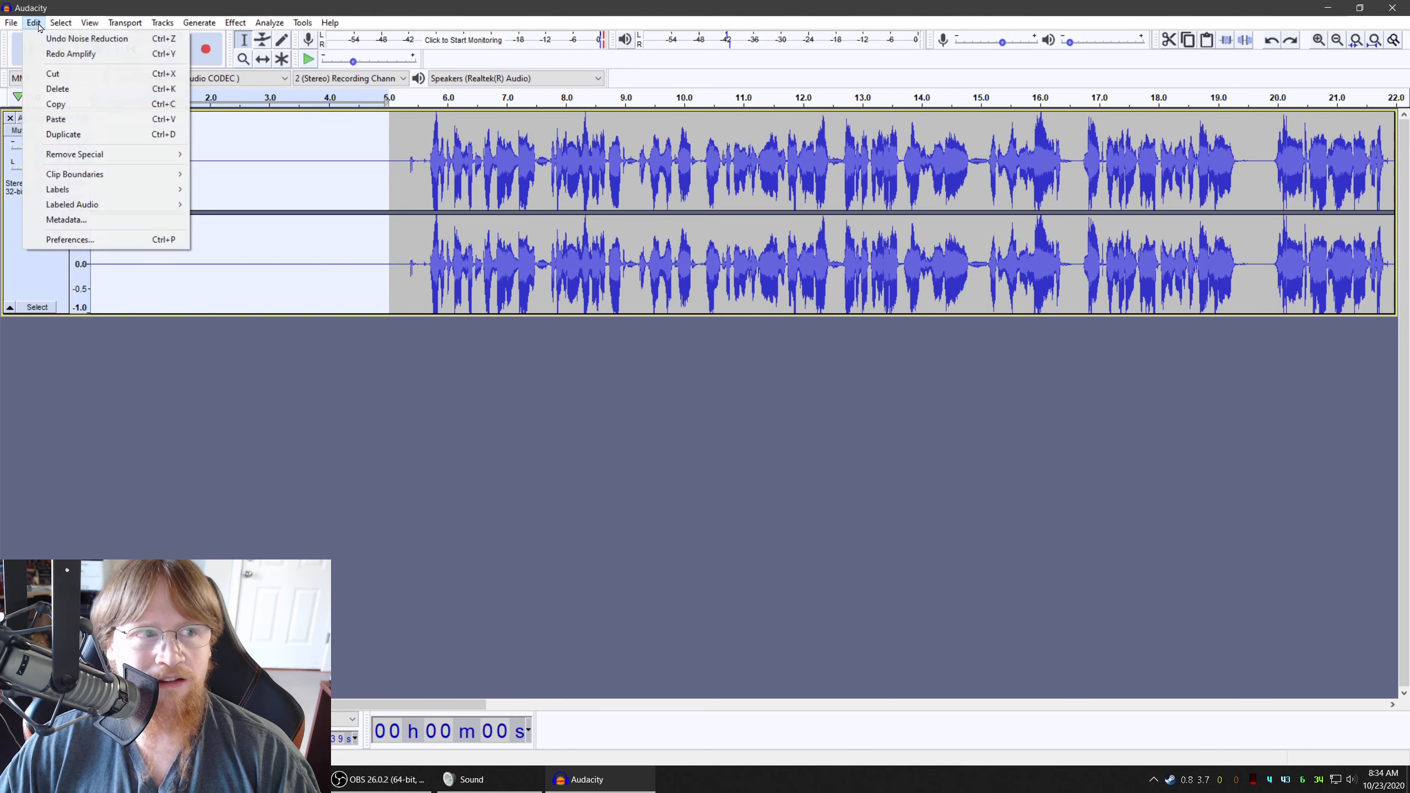
left_click(64, 56)
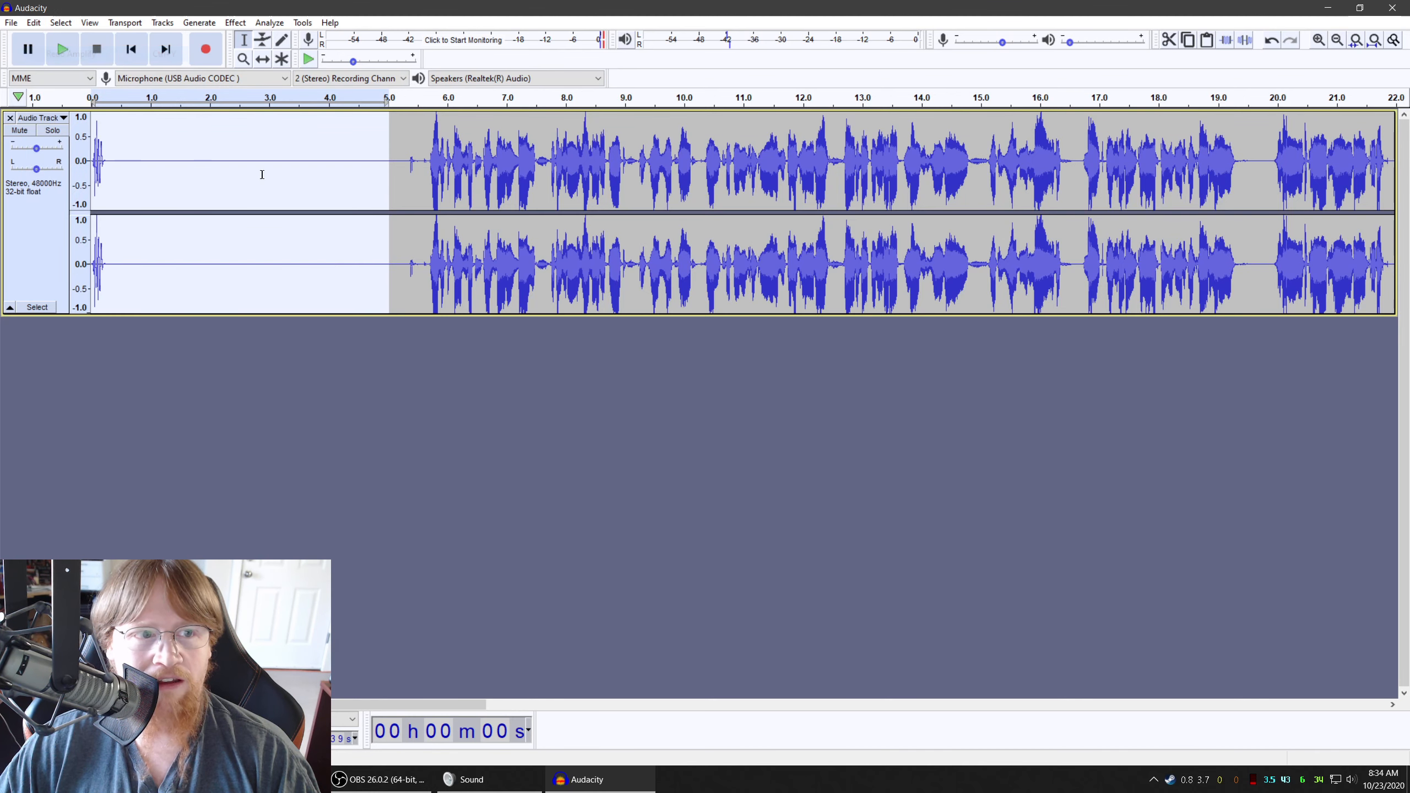
Play back the amplified opening section and undo its amplification
left_click(63, 50)
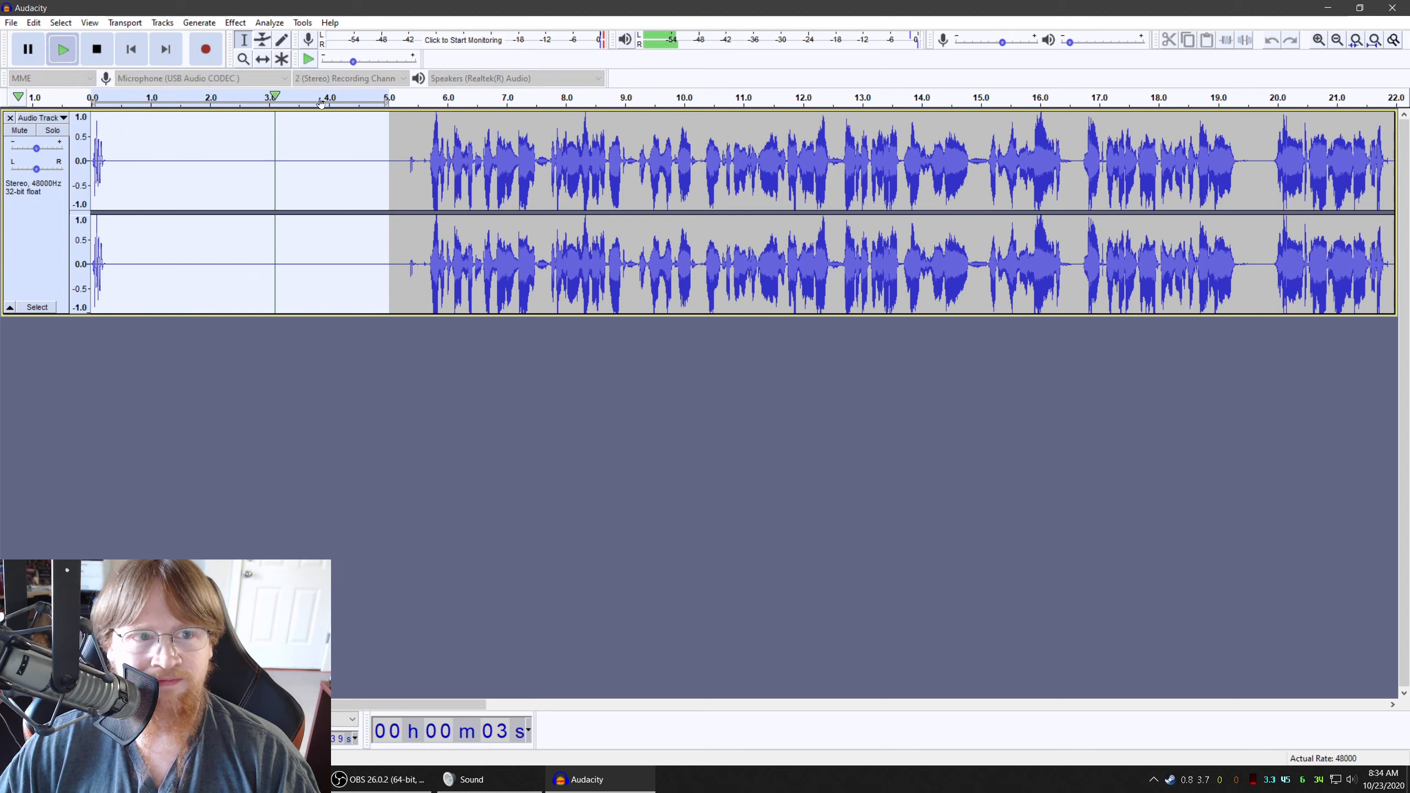
left_click(100, 57)
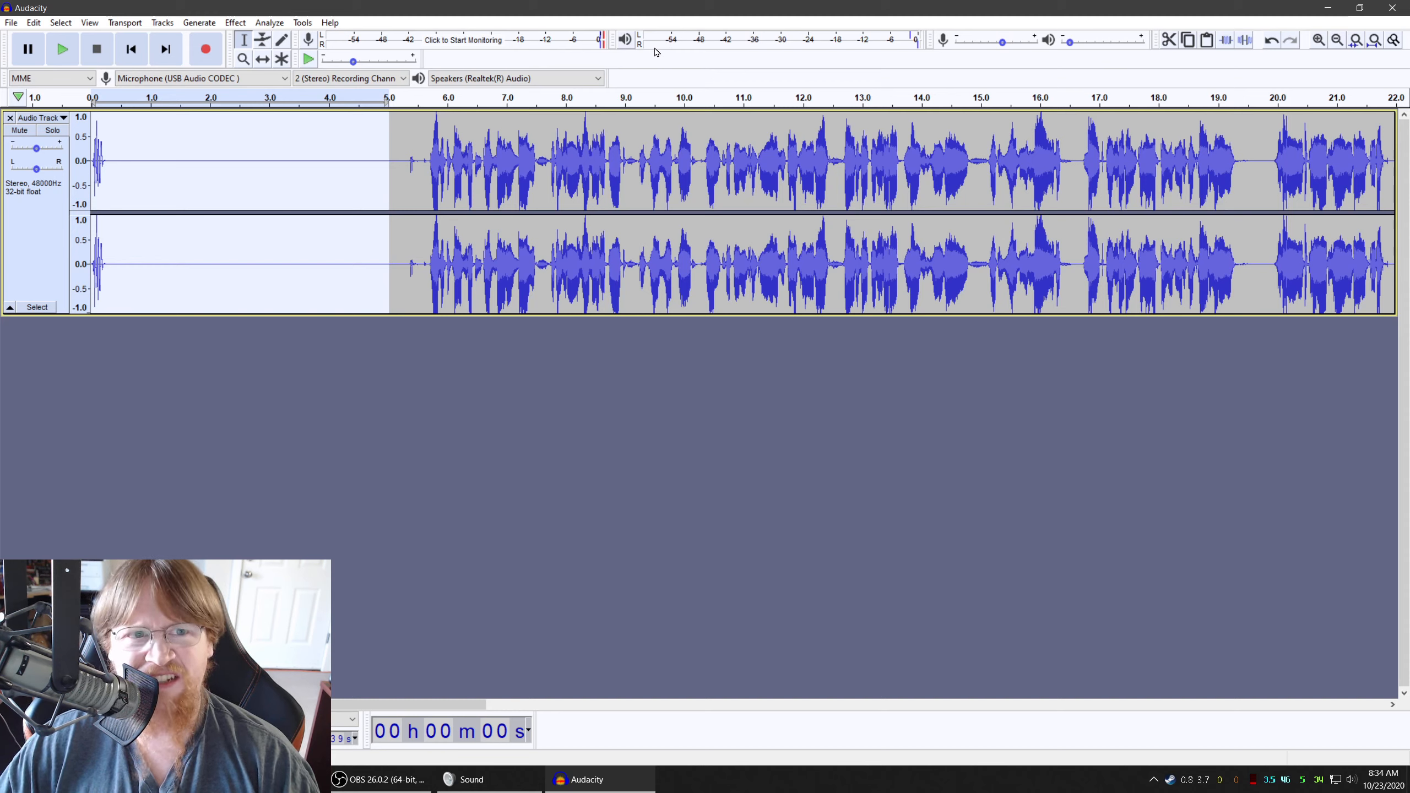
left_click(33, 22)
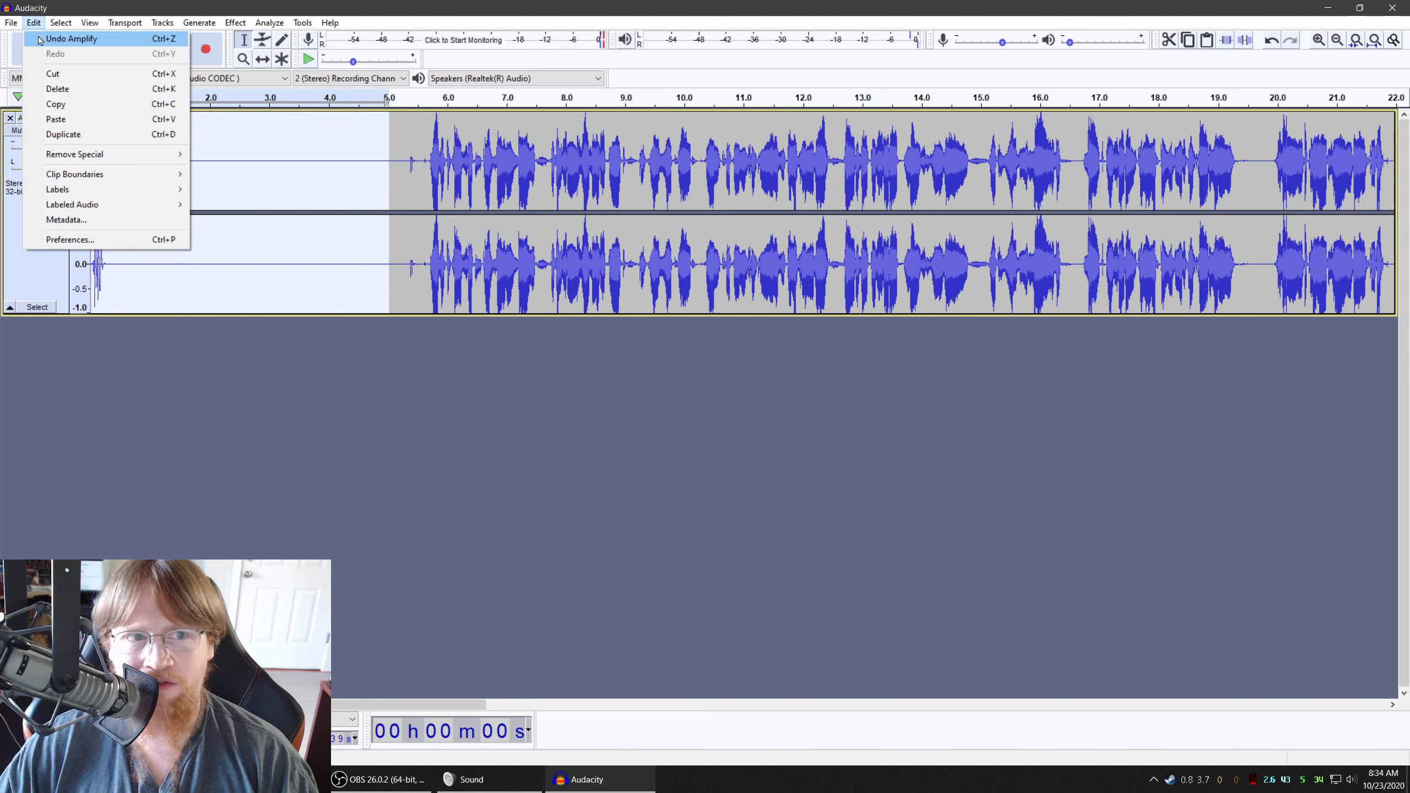
left_click(41, 39)
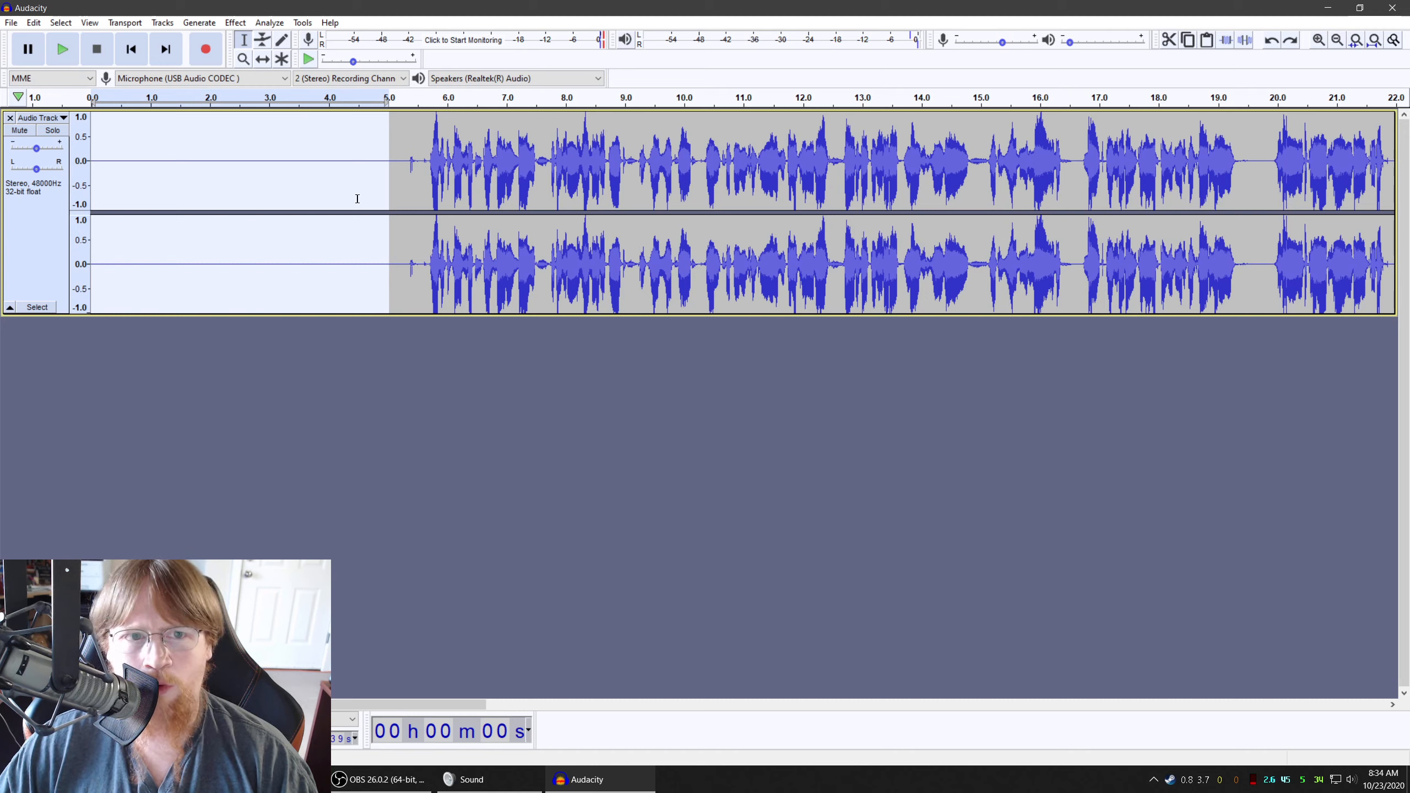
Play back the noise-reduced speech from just after the 5-second mark to about 20 seconds
left_click(399, 154)
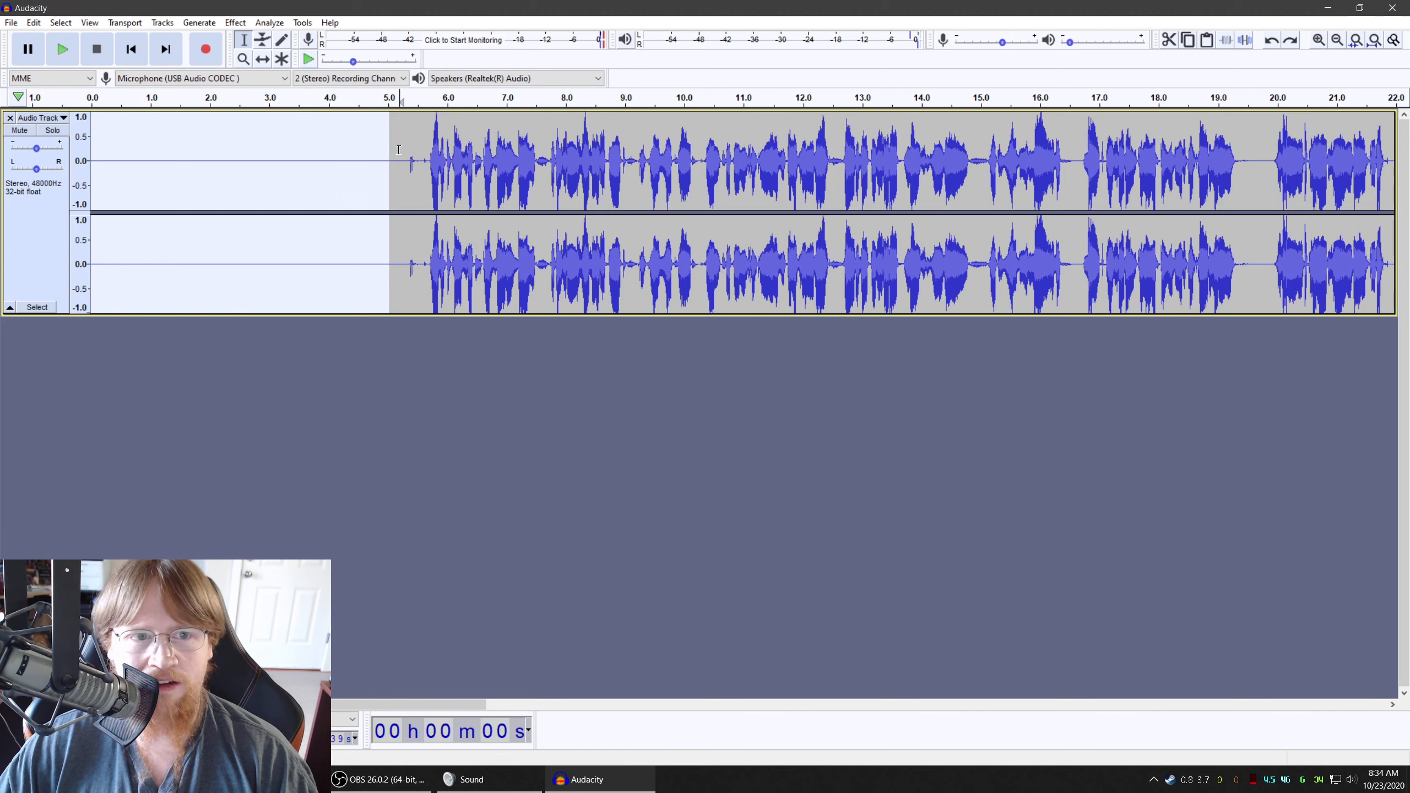
left_click(64, 57)
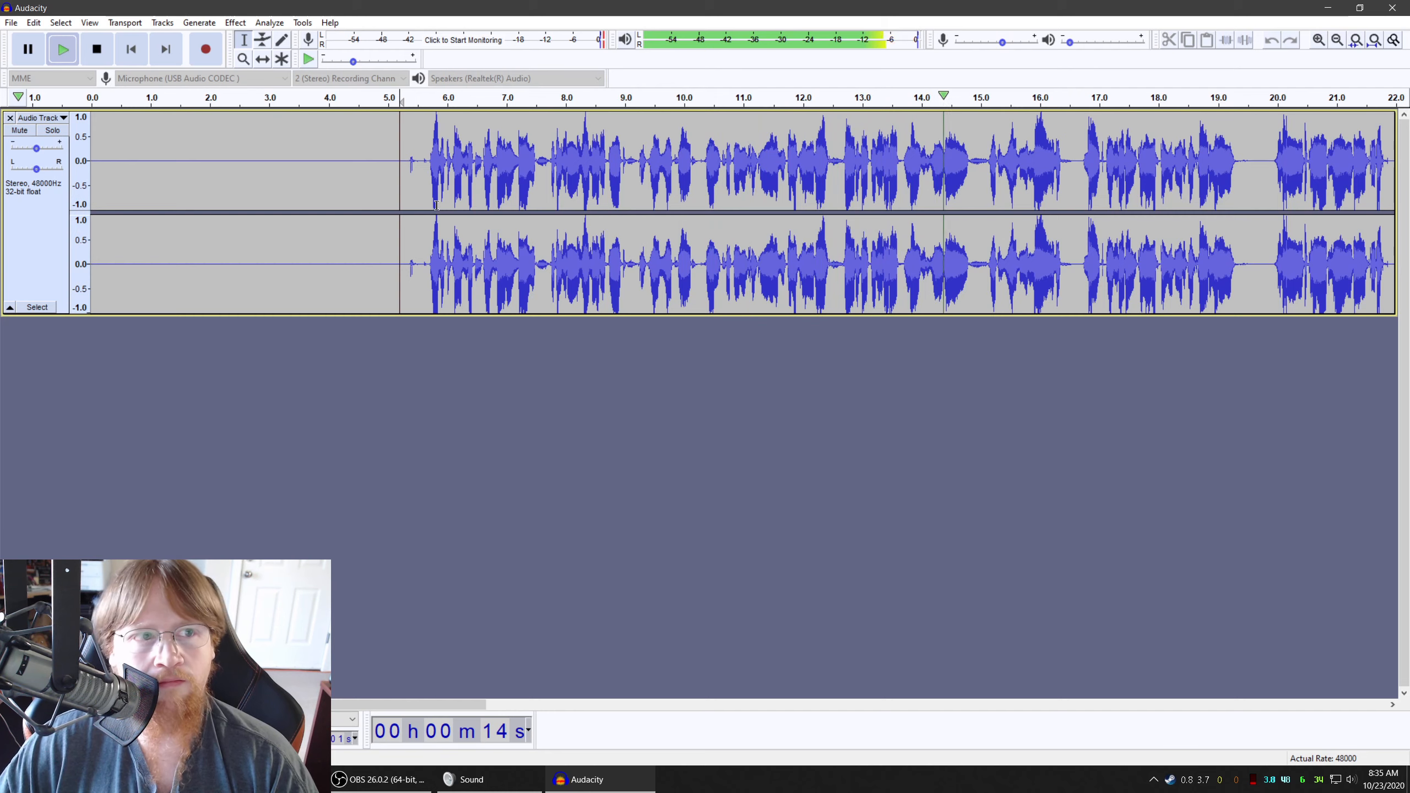
left_click(98, 51)
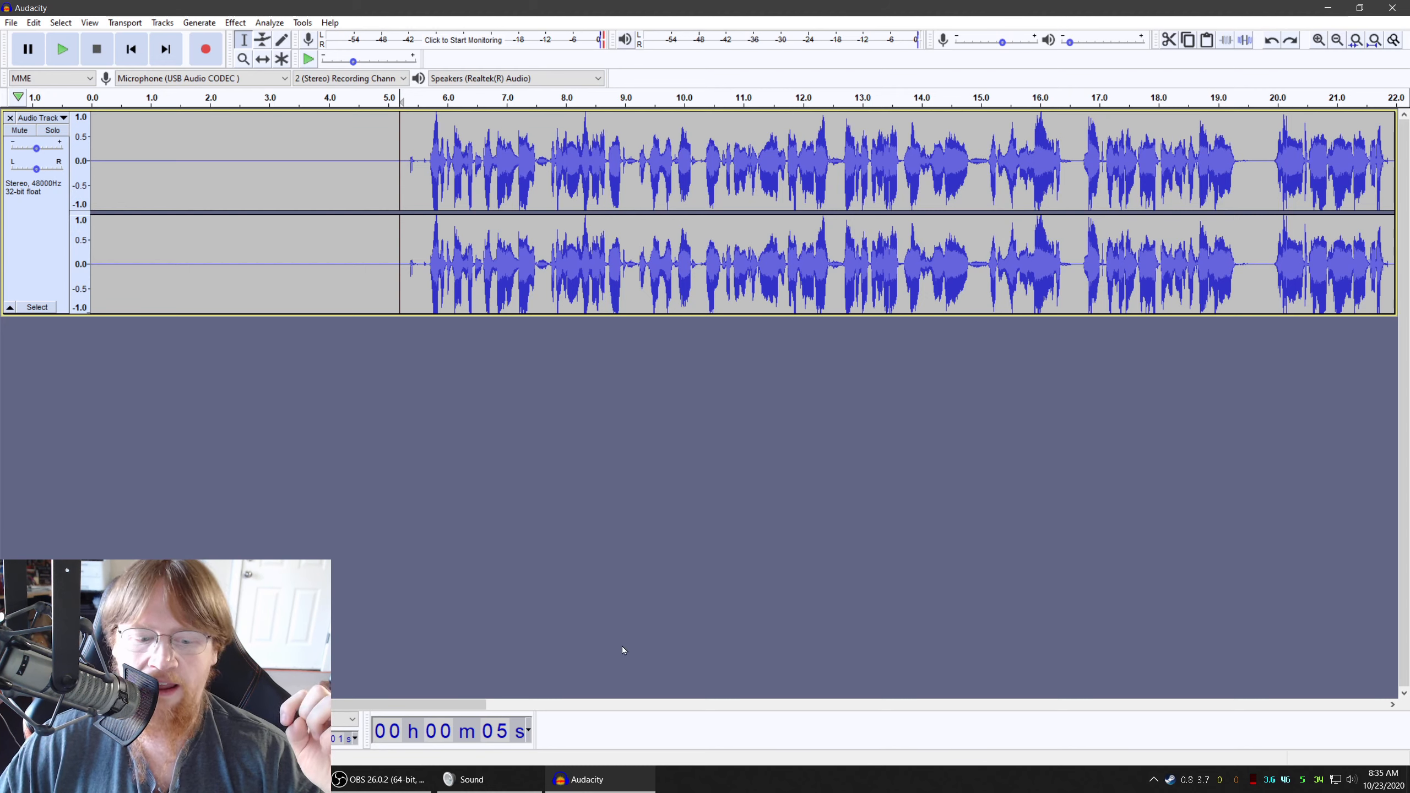
Lower the microphone level in the Windows Microphone Properties to 40
left_click(471, 779)
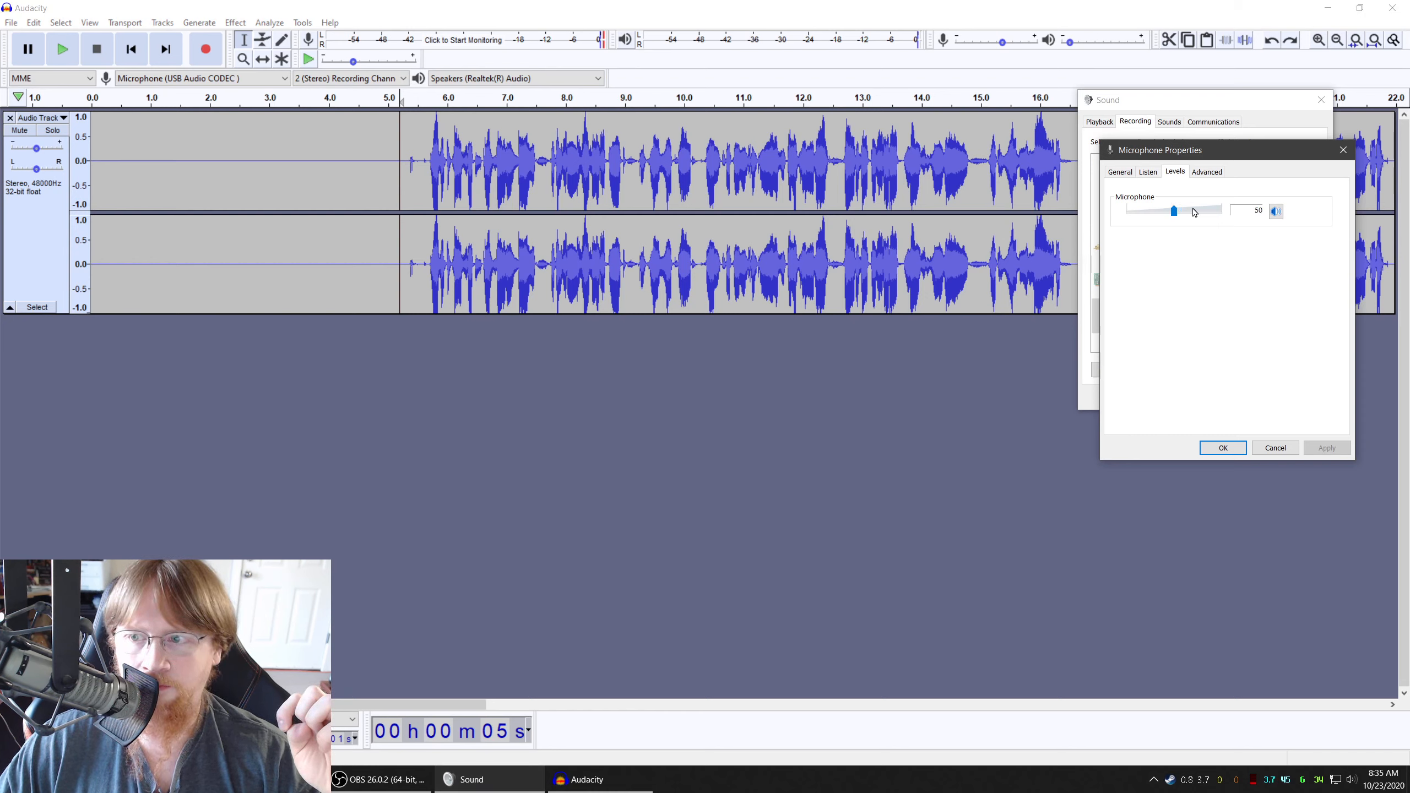
scroll(1195, 212, "down", 3)
scroll(1194, 212, "down", 1)
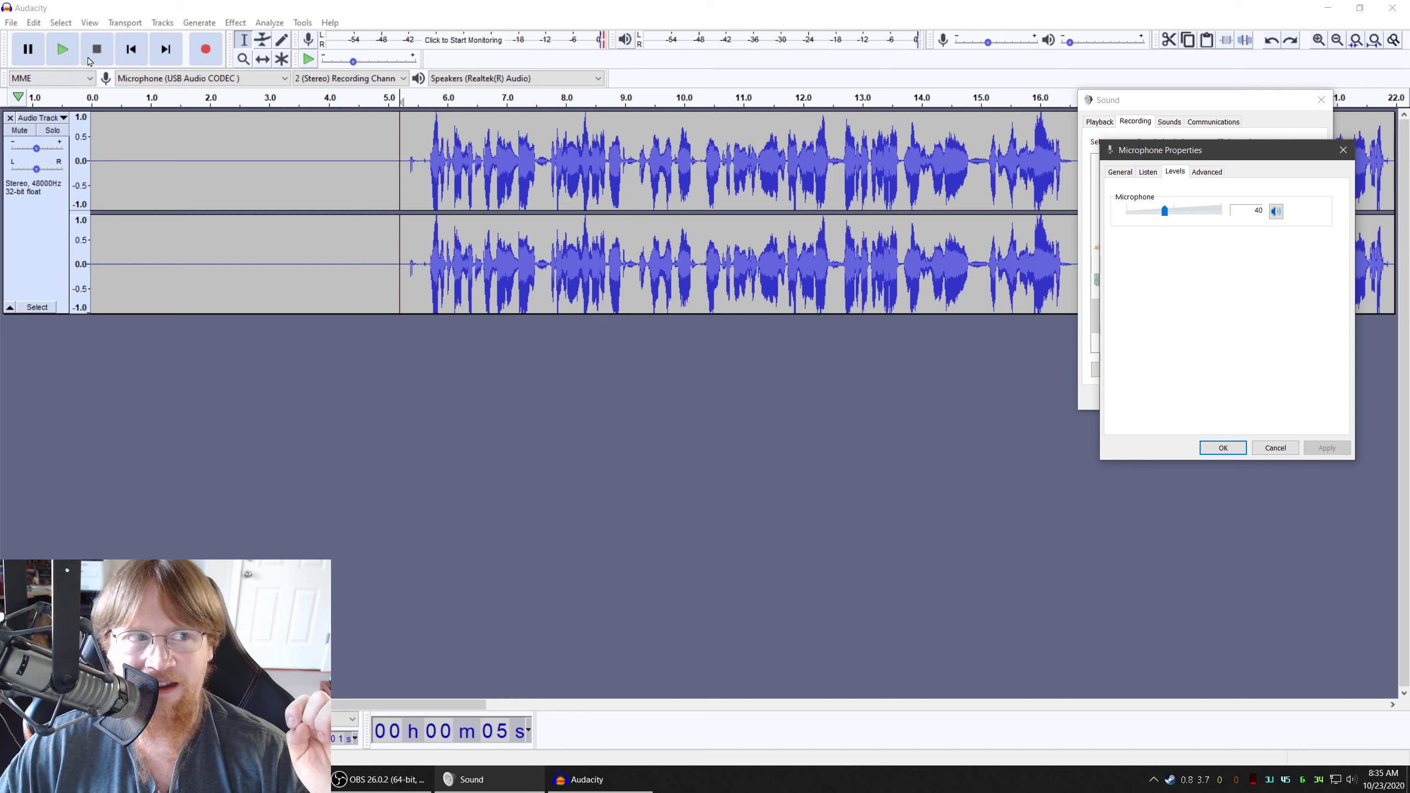
Delete the existing audio track and record a new microphone test starting with about five seconds of silence, returning to the start
left_click(10, 120)
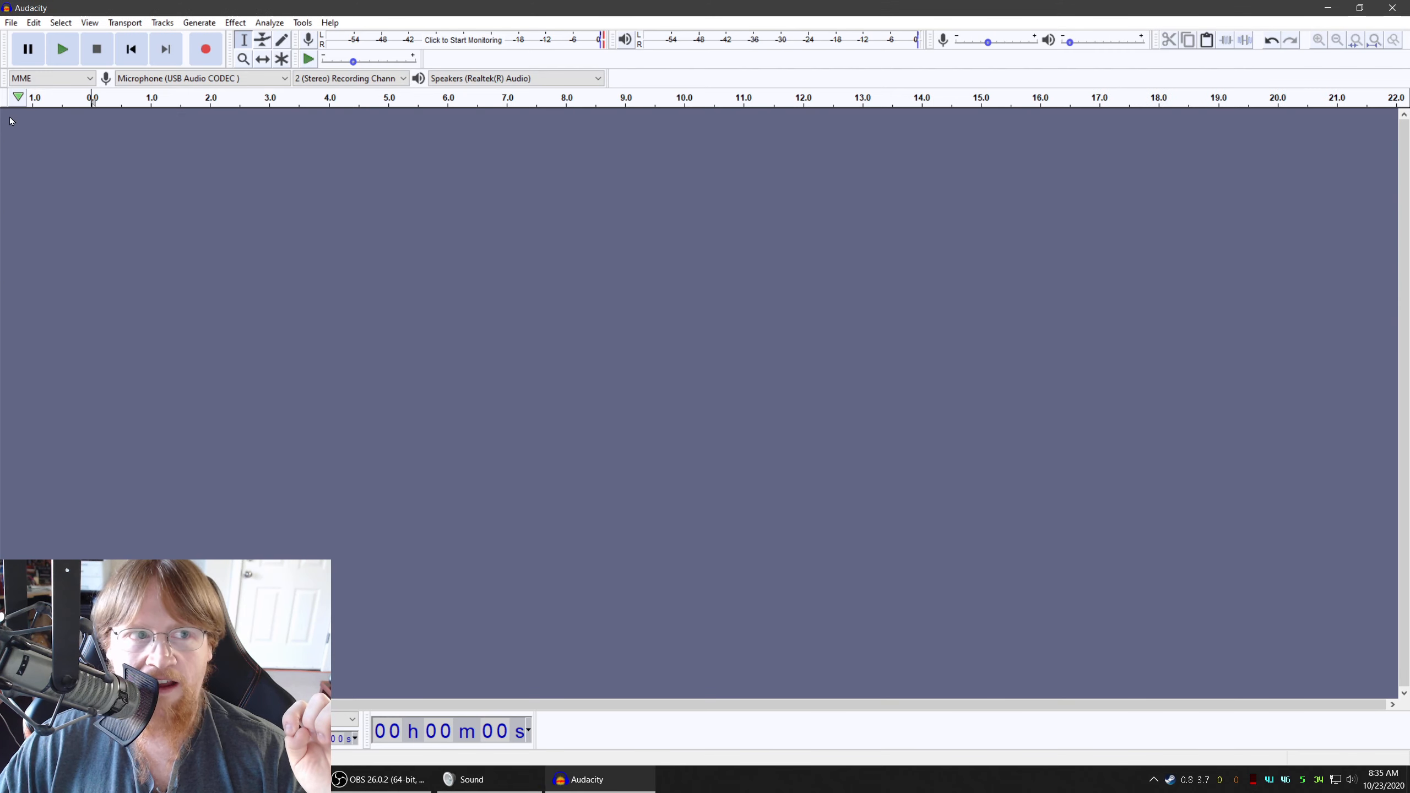
left_click(206, 49)
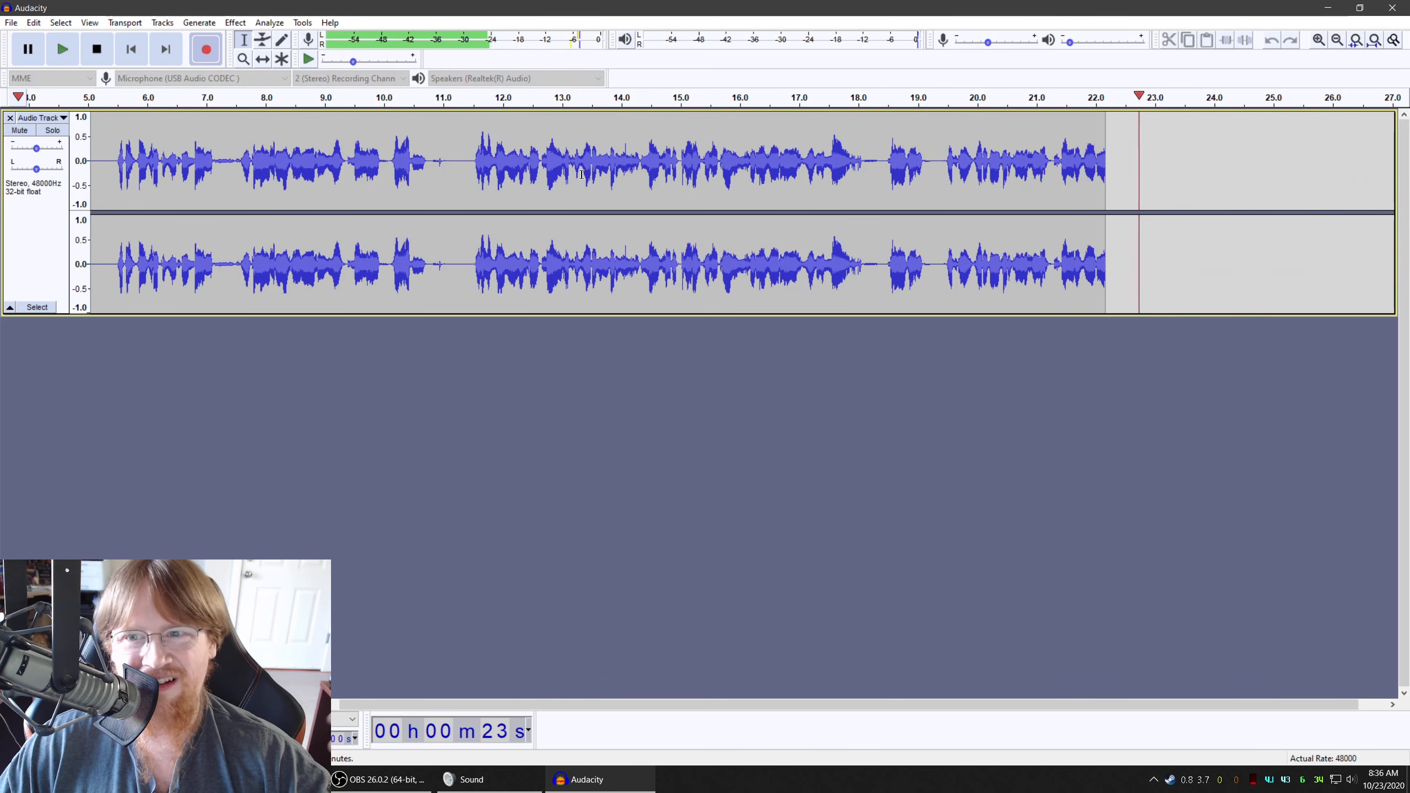
left_click(96, 50)
left_click(131, 50)
Capture a Noise Reduction profile from the silent first five seconds of the new recording
left_click_drag(391, 167, 91, 167)
left_click(235, 23)
left_click(283, 318)
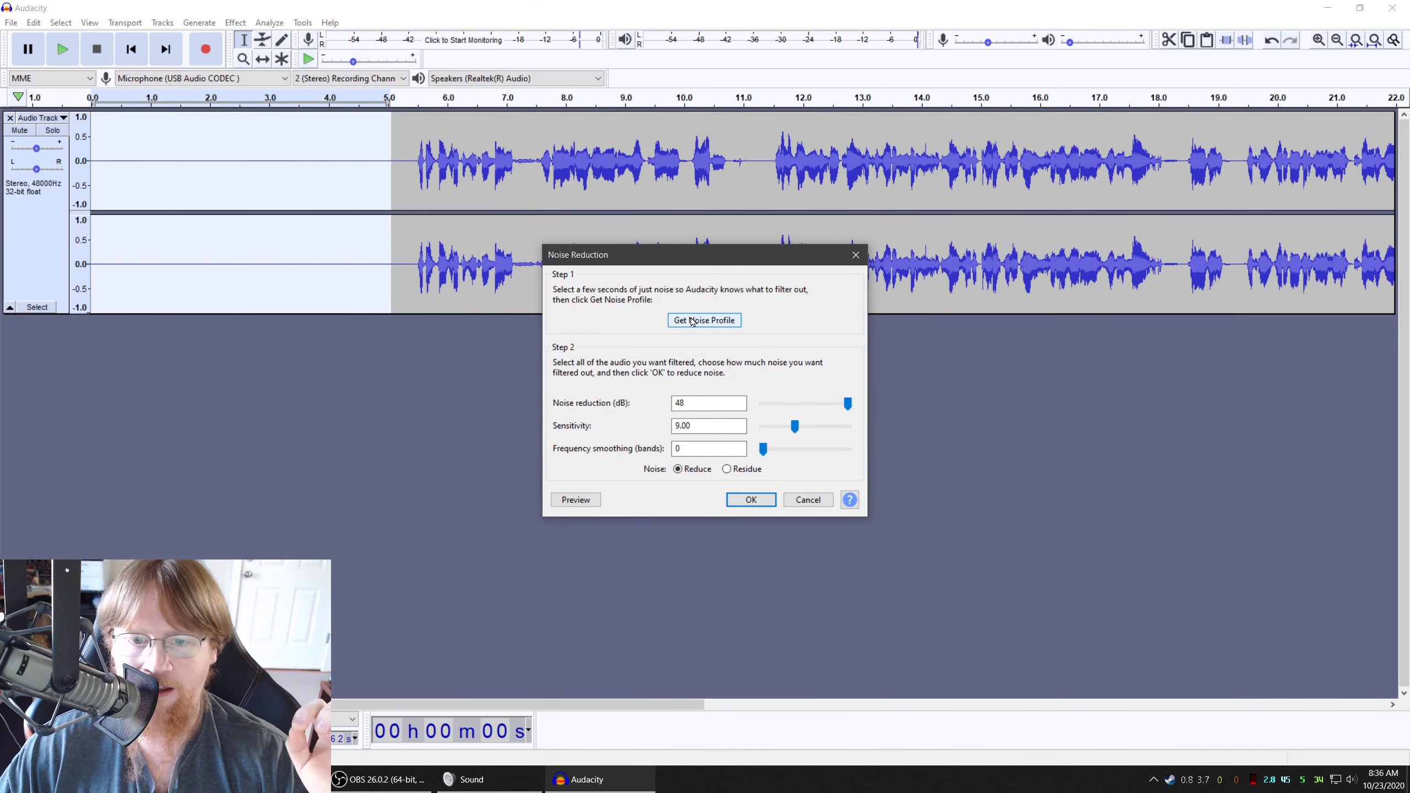
left_click(692, 323)
Apply Noise Reduction at 48 dB with sensitivity 9.00 and frequency smoothing 0 to the entire new recording
left_click(33, 249)
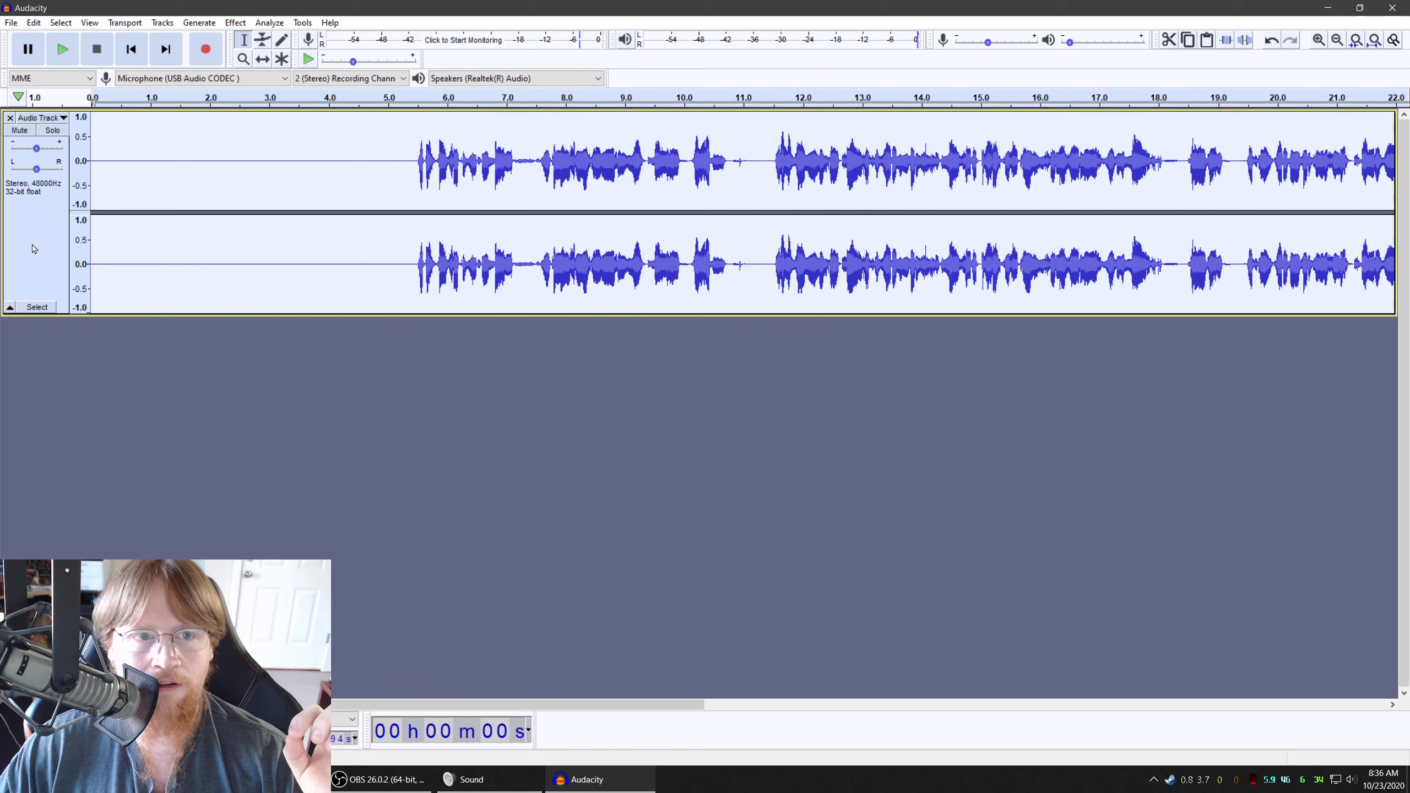
left_click(235, 23)
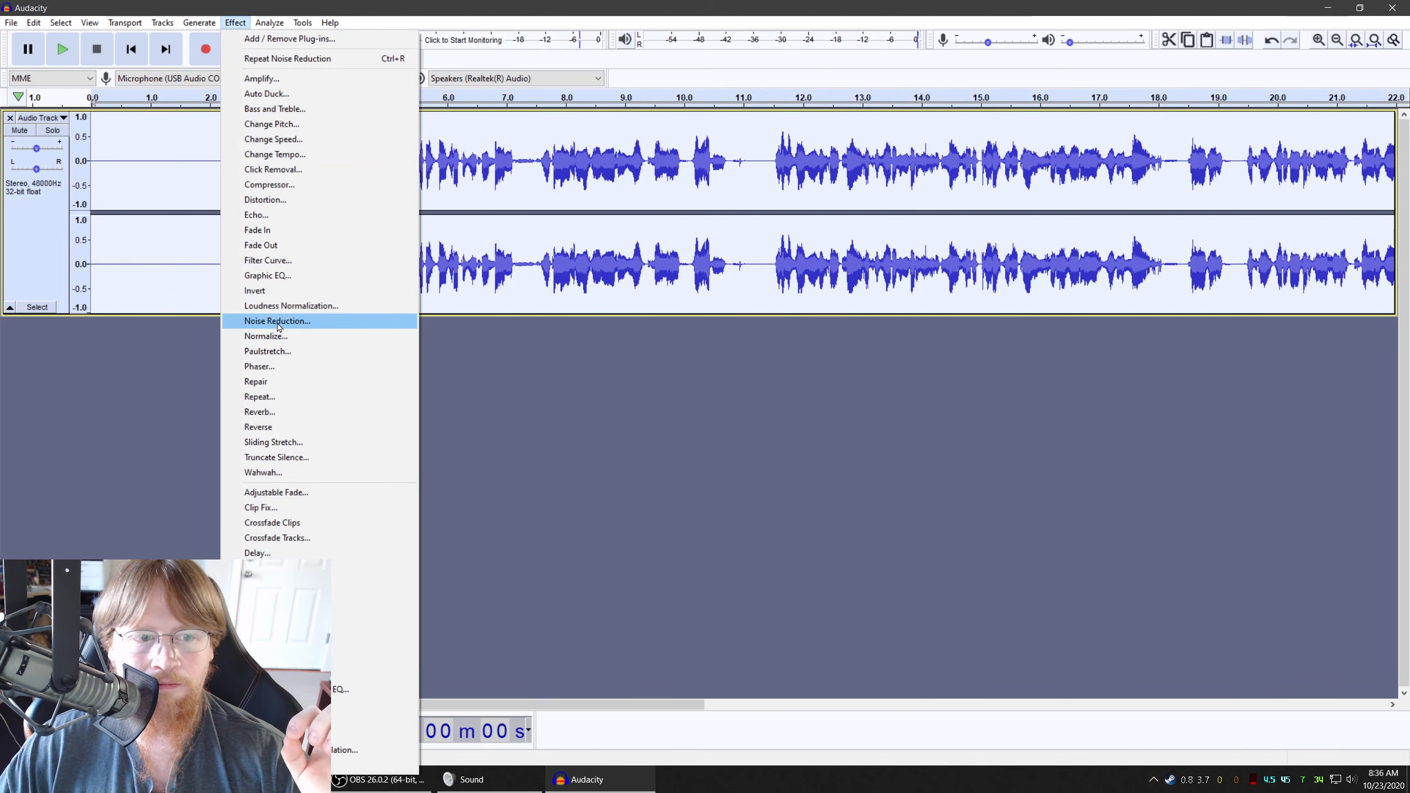
left_click(278, 322)
left_click(749, 500)
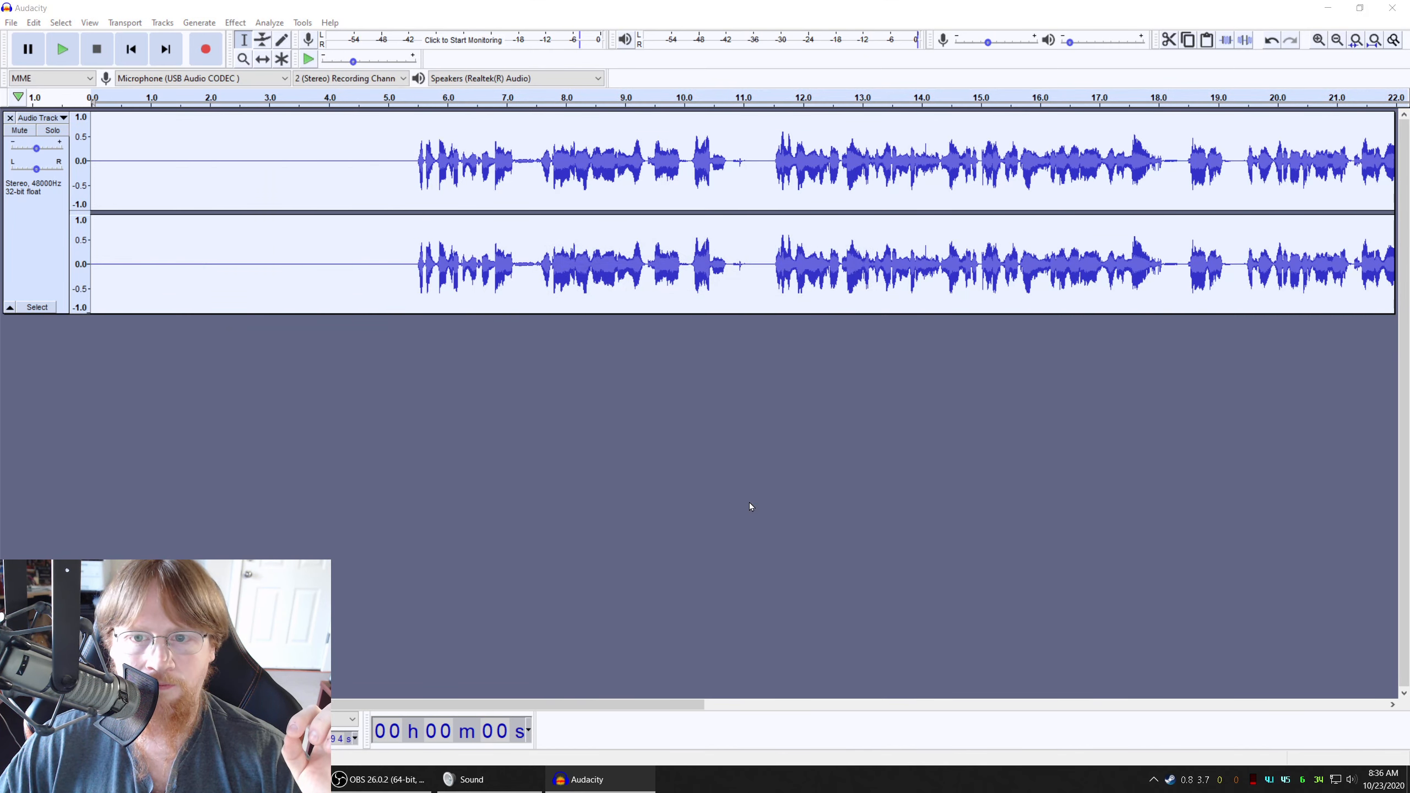
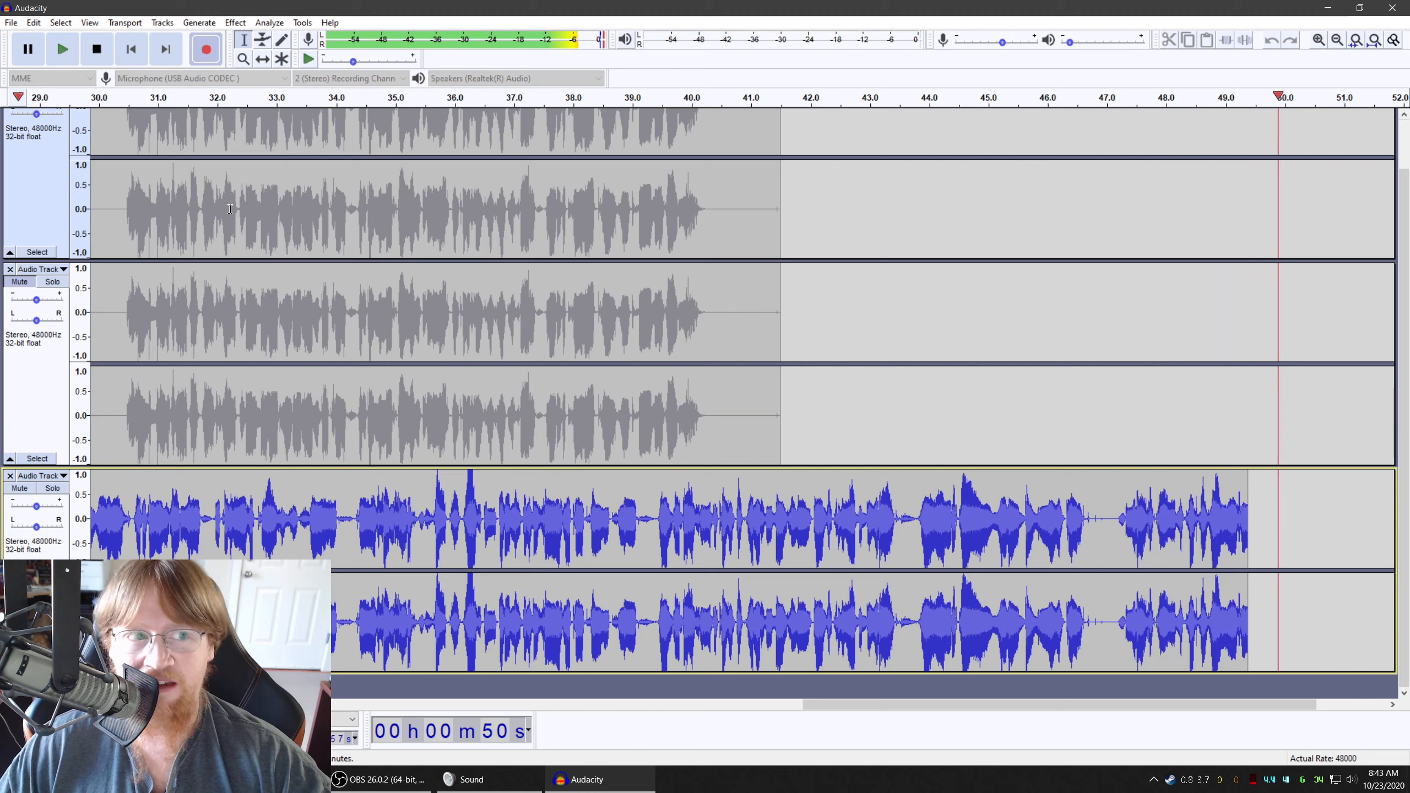
Stop the ongoing microphone recording on the third track
left_click(96, 56)
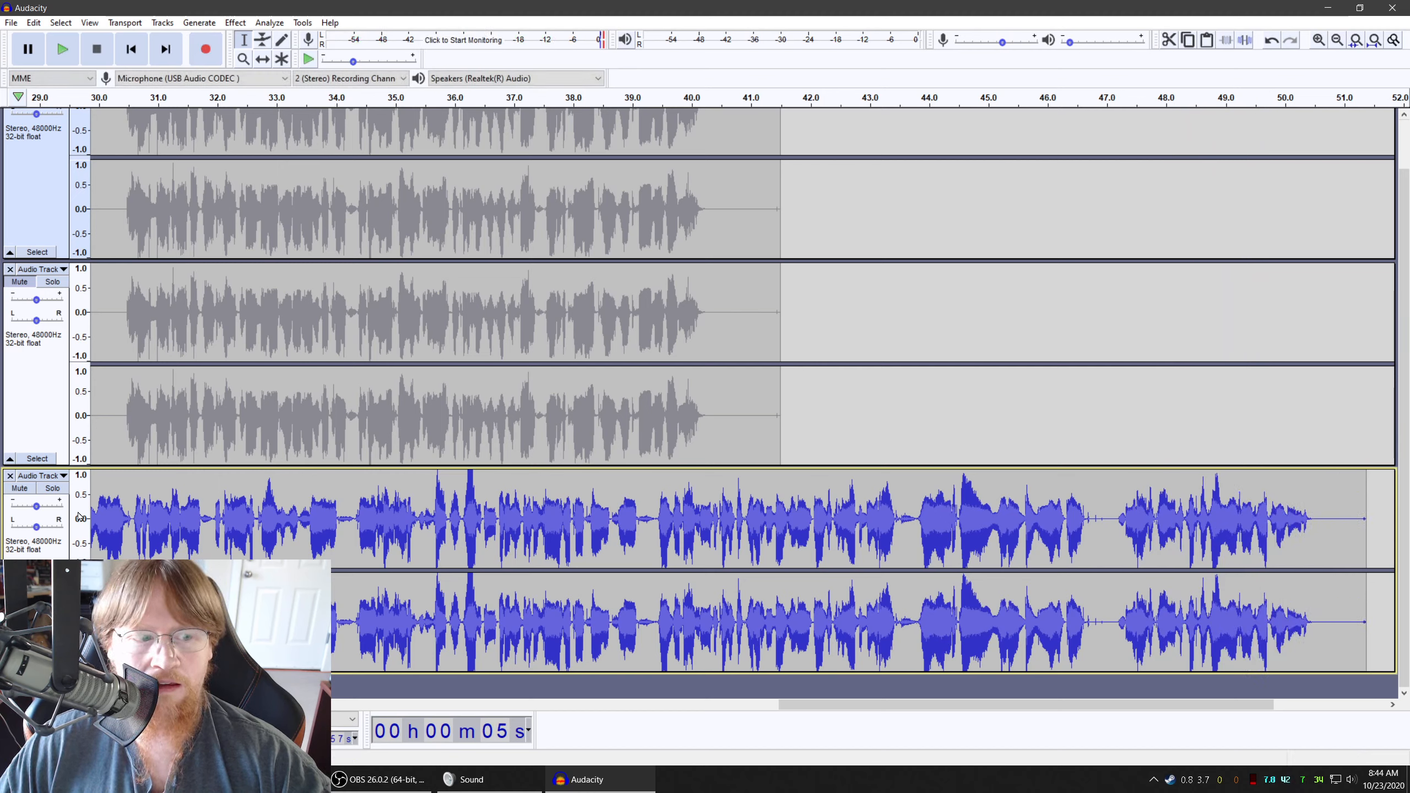
Open the Graphic EQ effect for the new recording to view its frequency bands, closing it without applying anything
left_click(238, 23)
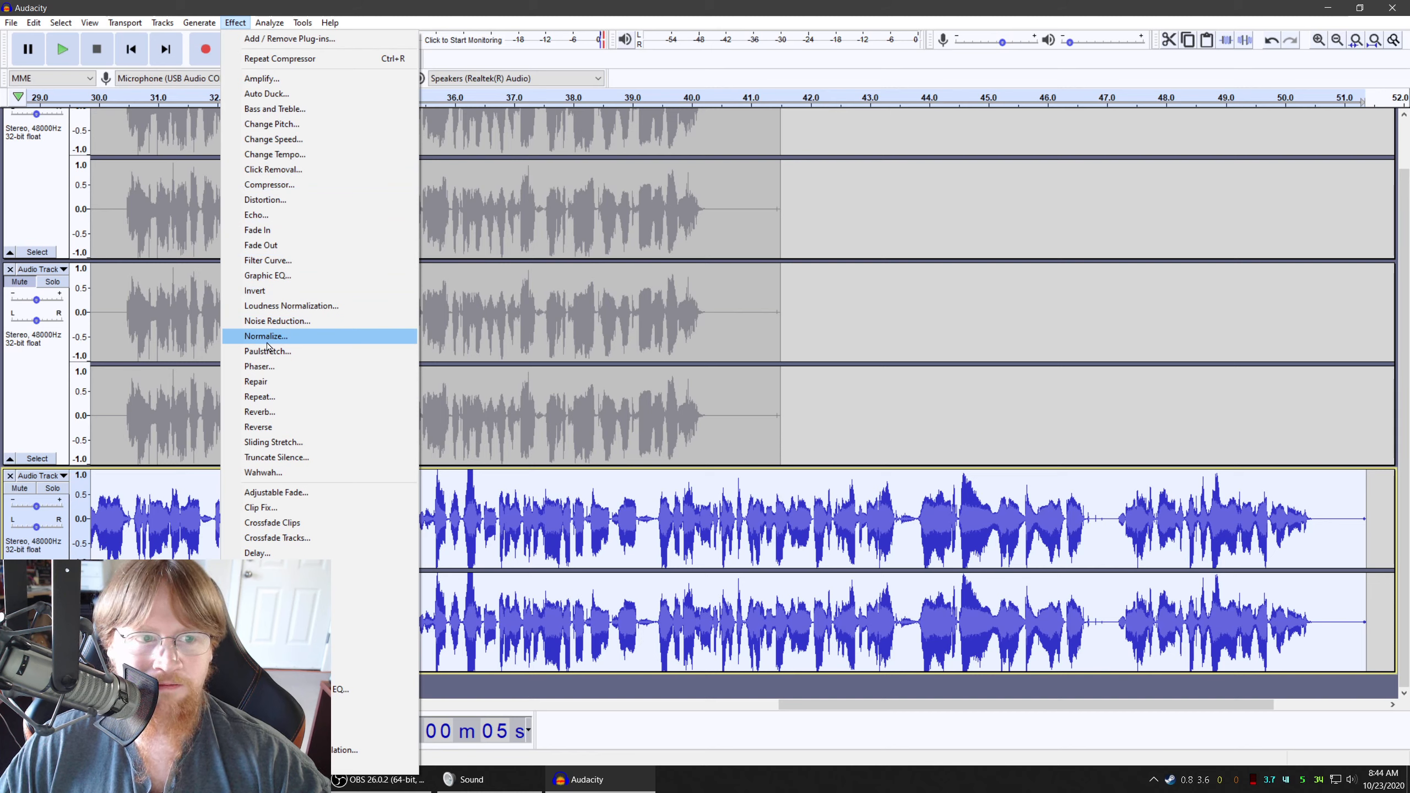
left_click(302, 278)
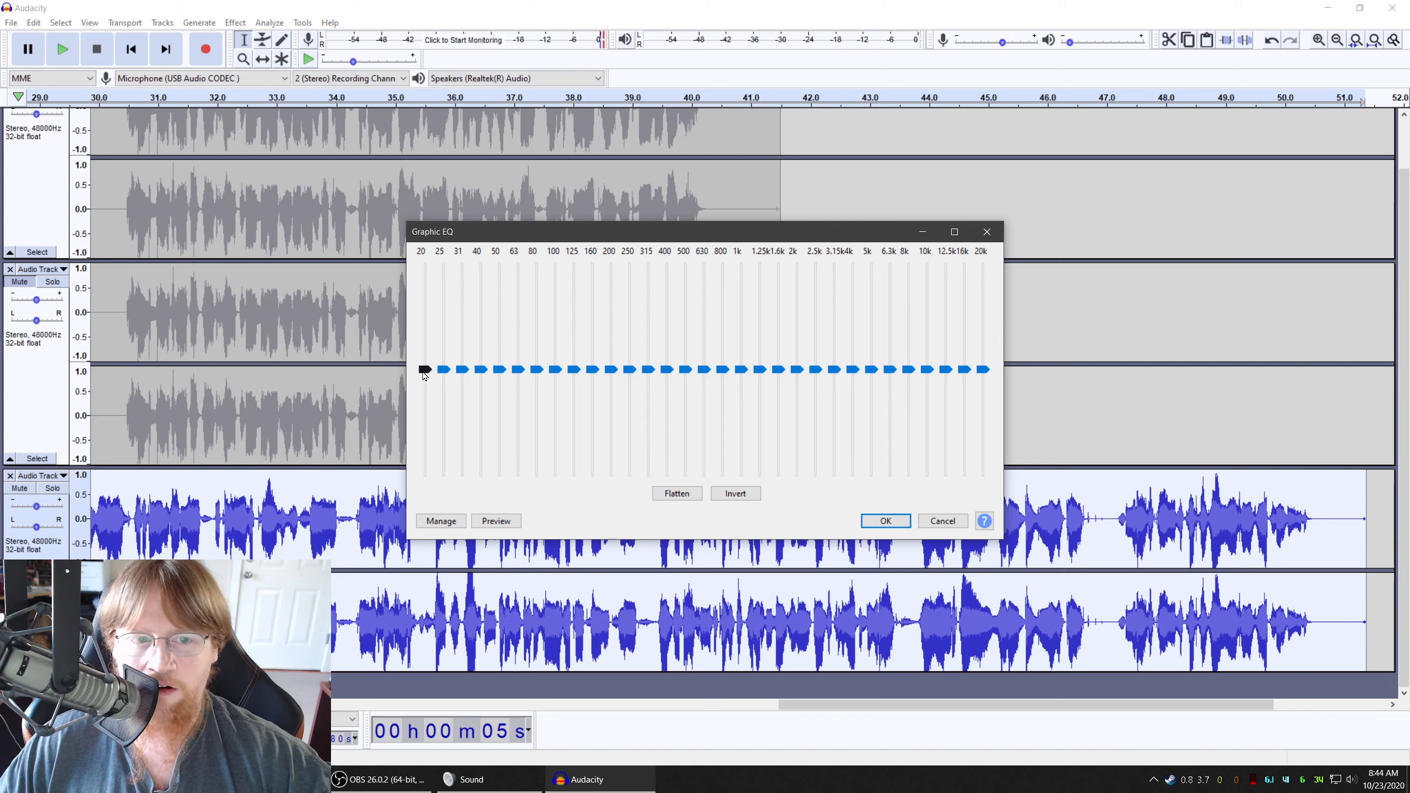
mouse_move(424, 376)
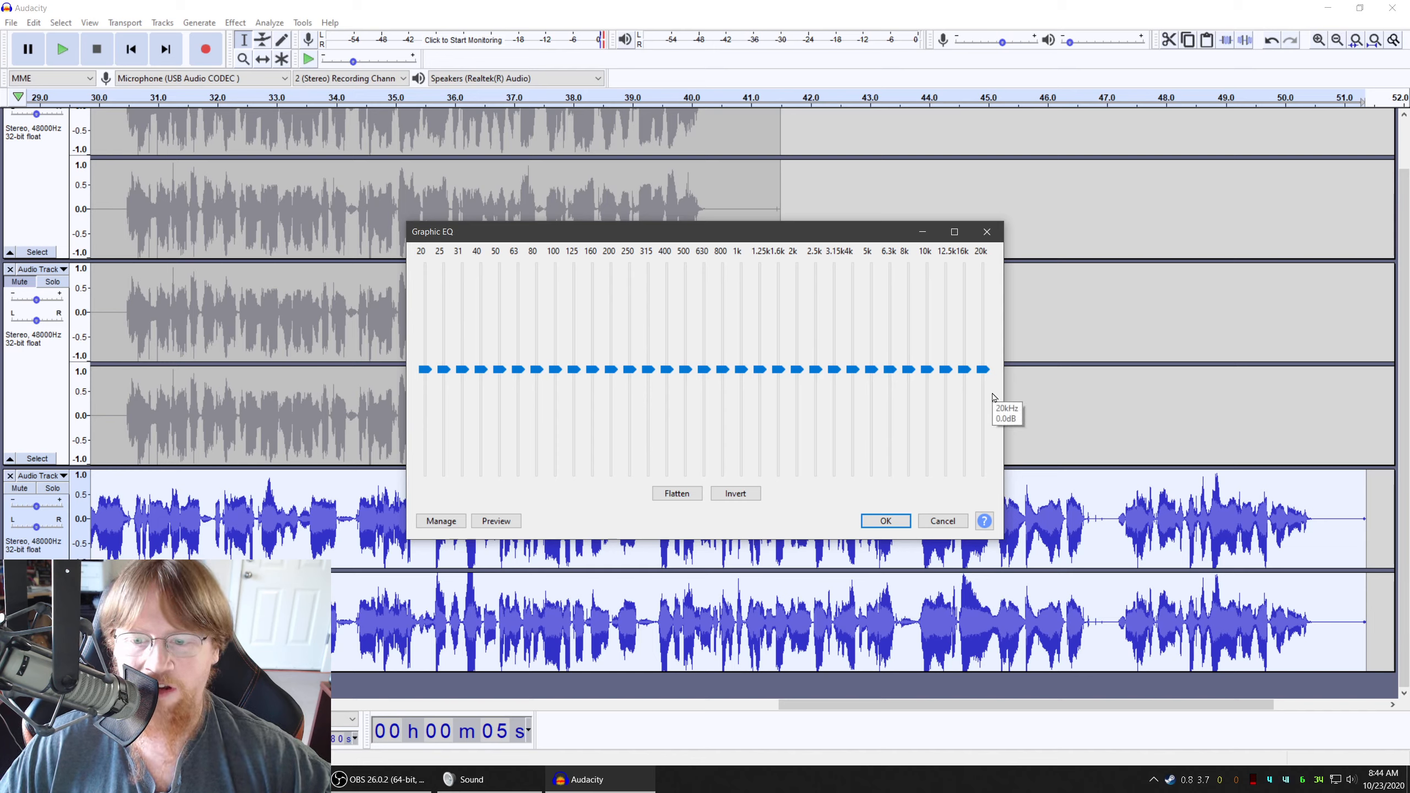
left_click(941, 520)
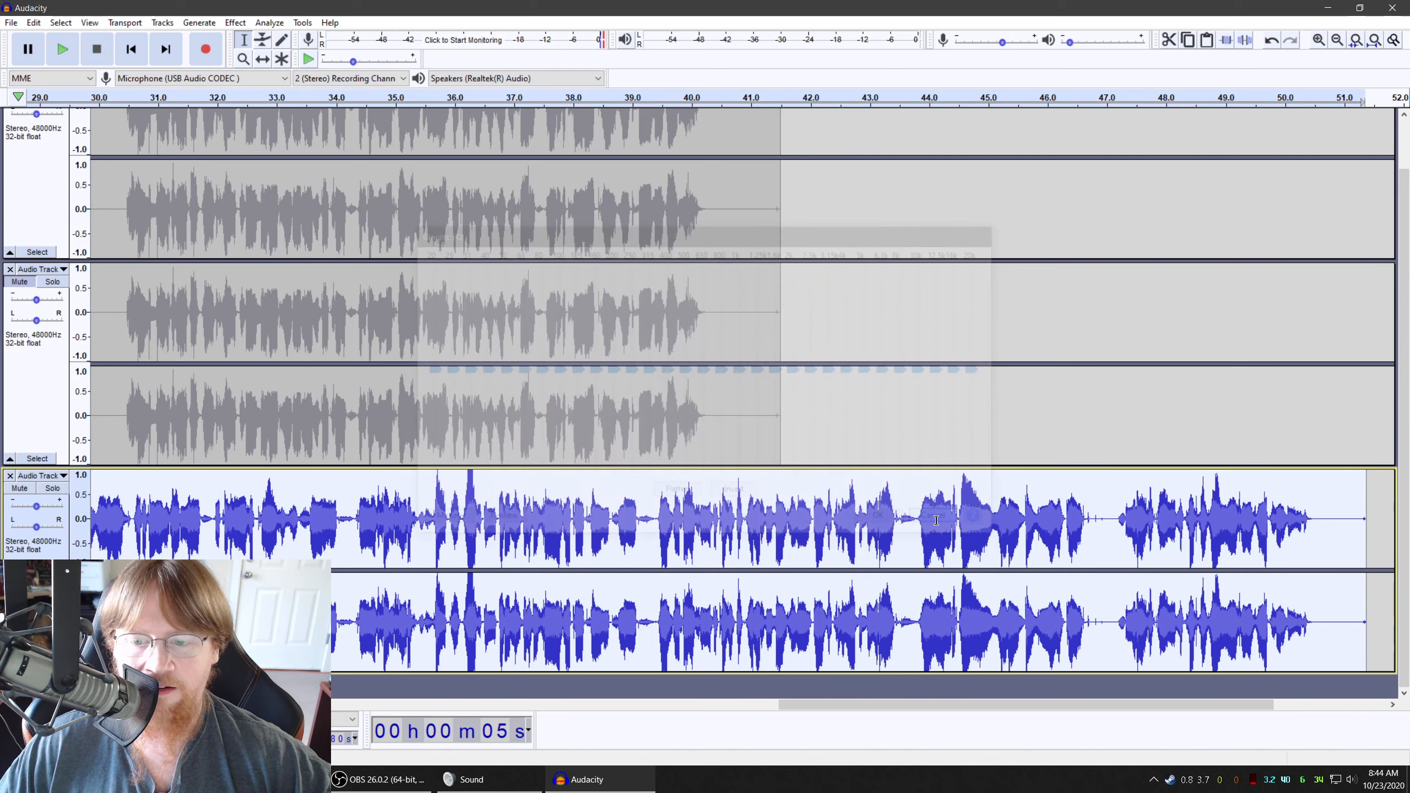
Play the newly recorded third track from the short silence just before its speech begins
left_click(630, 541)
scroll(628, 539, "left", 10)
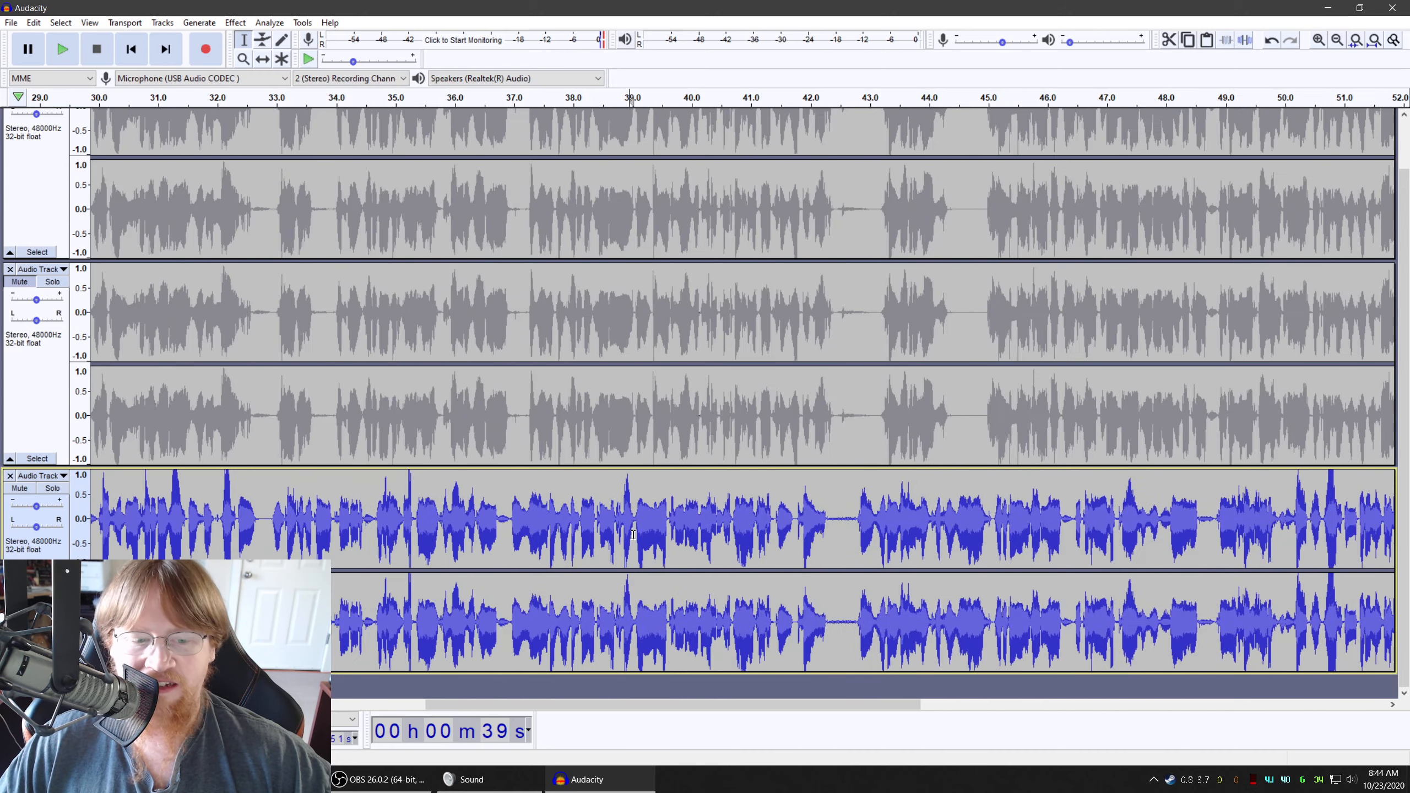
scroll(632, 534, "left", 5)
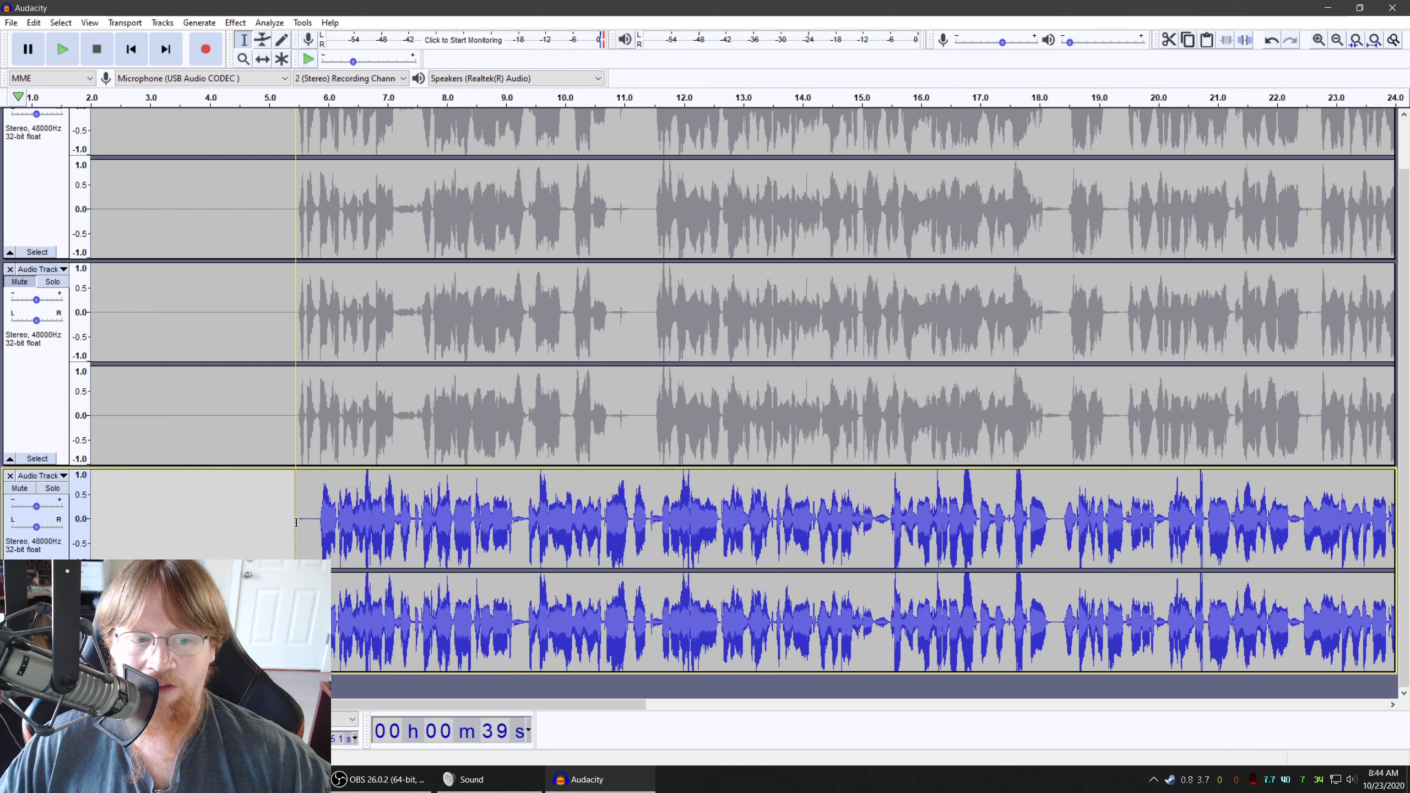
left_click(313, 504)
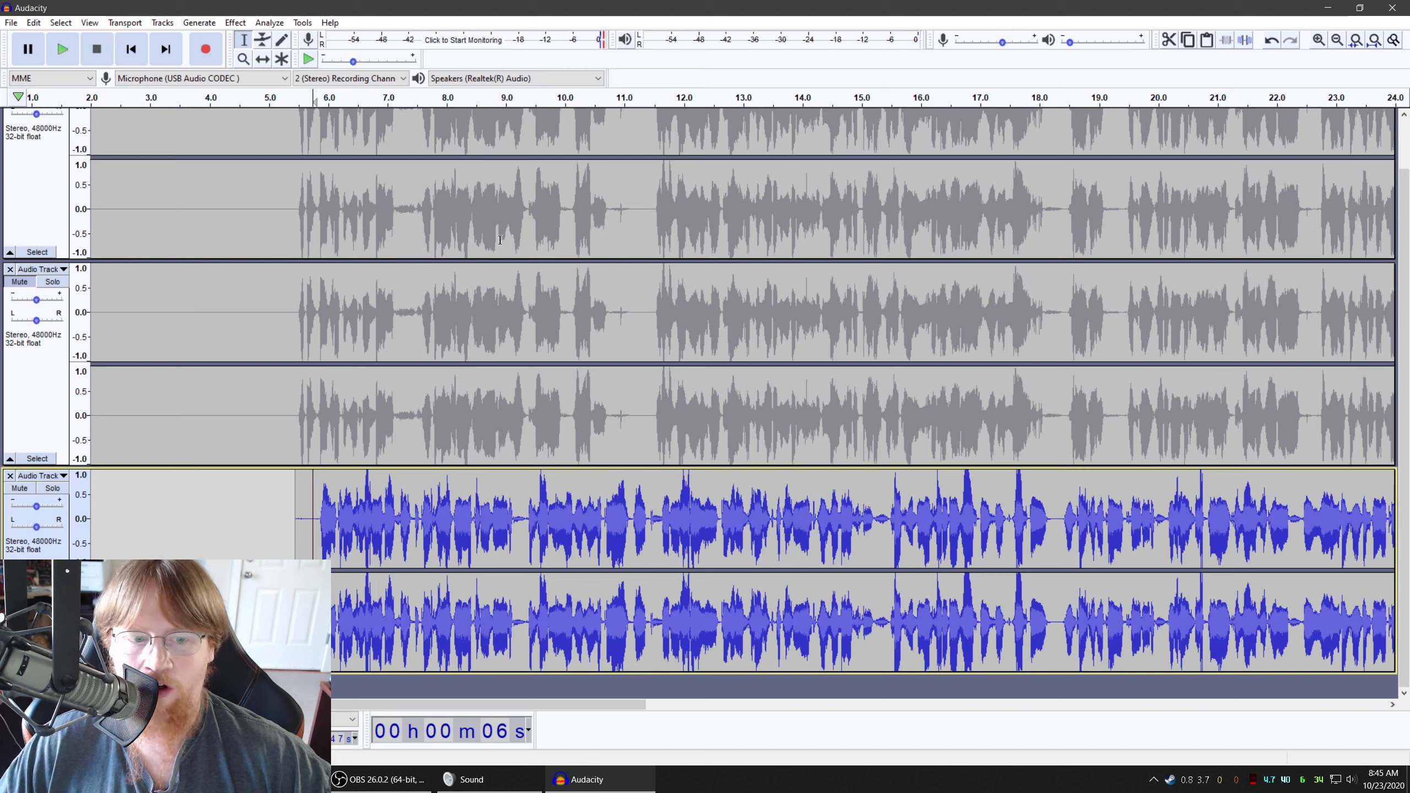
key("space")
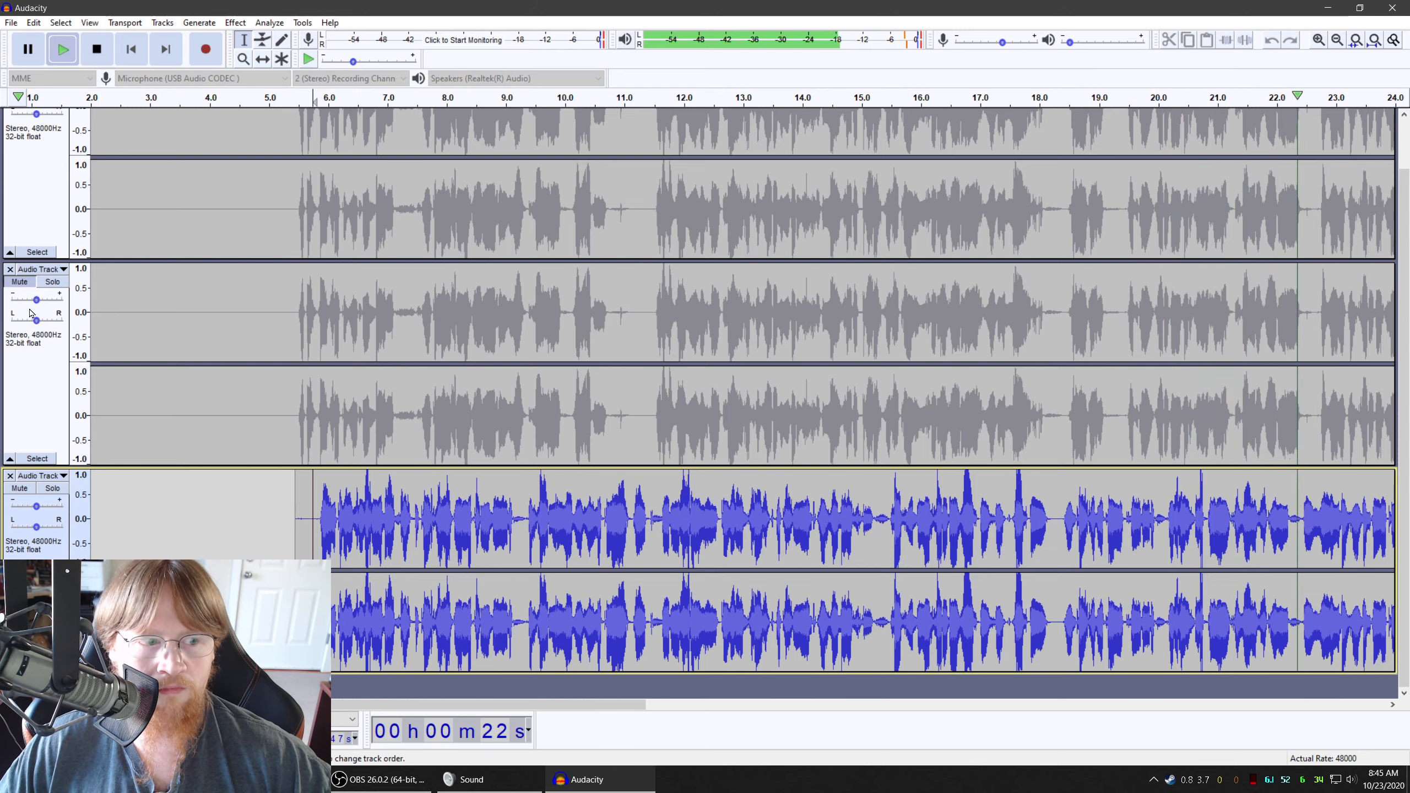
Solo the second track and switch the solo to the third track during playback to compare them, and stop playback
left_click(51, 282)
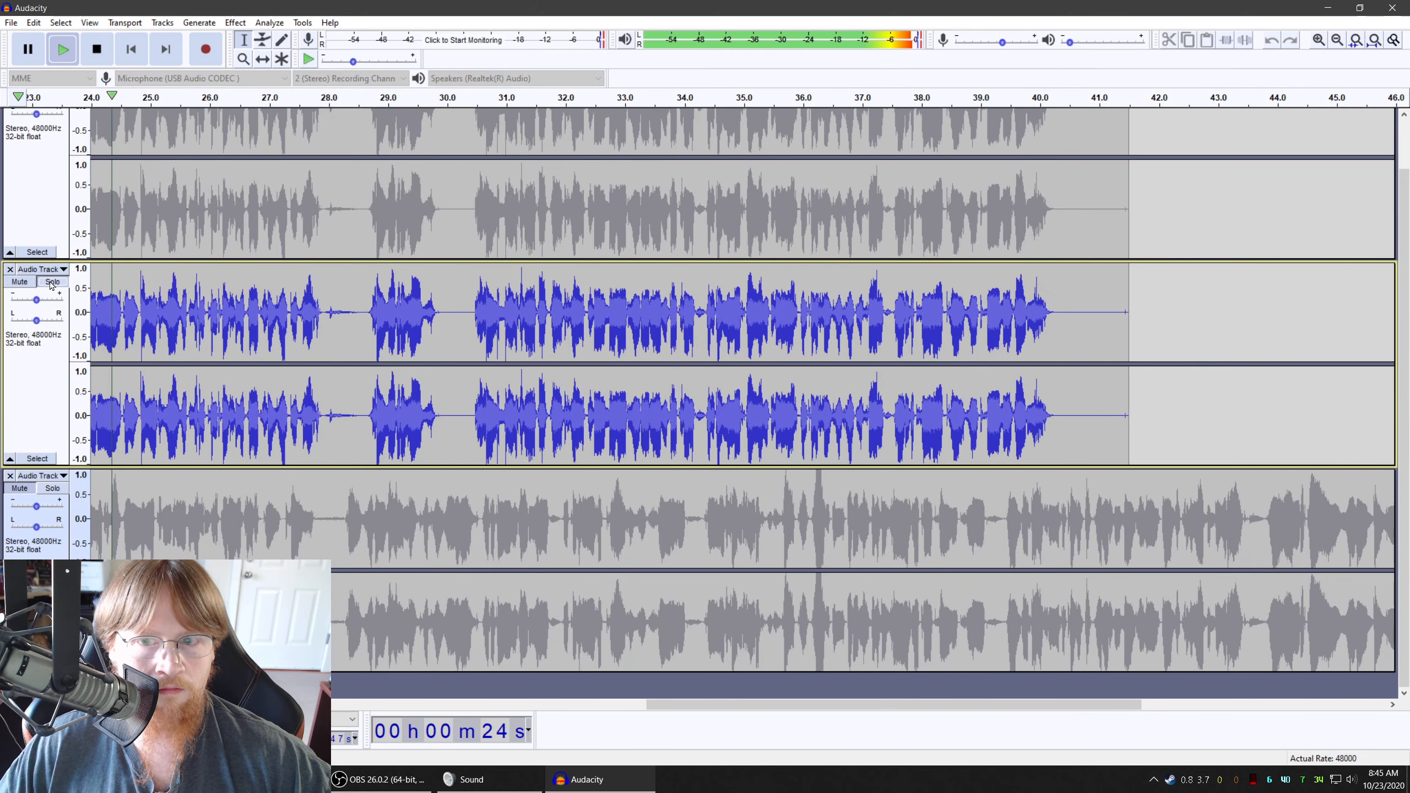
left_click(51, 283)
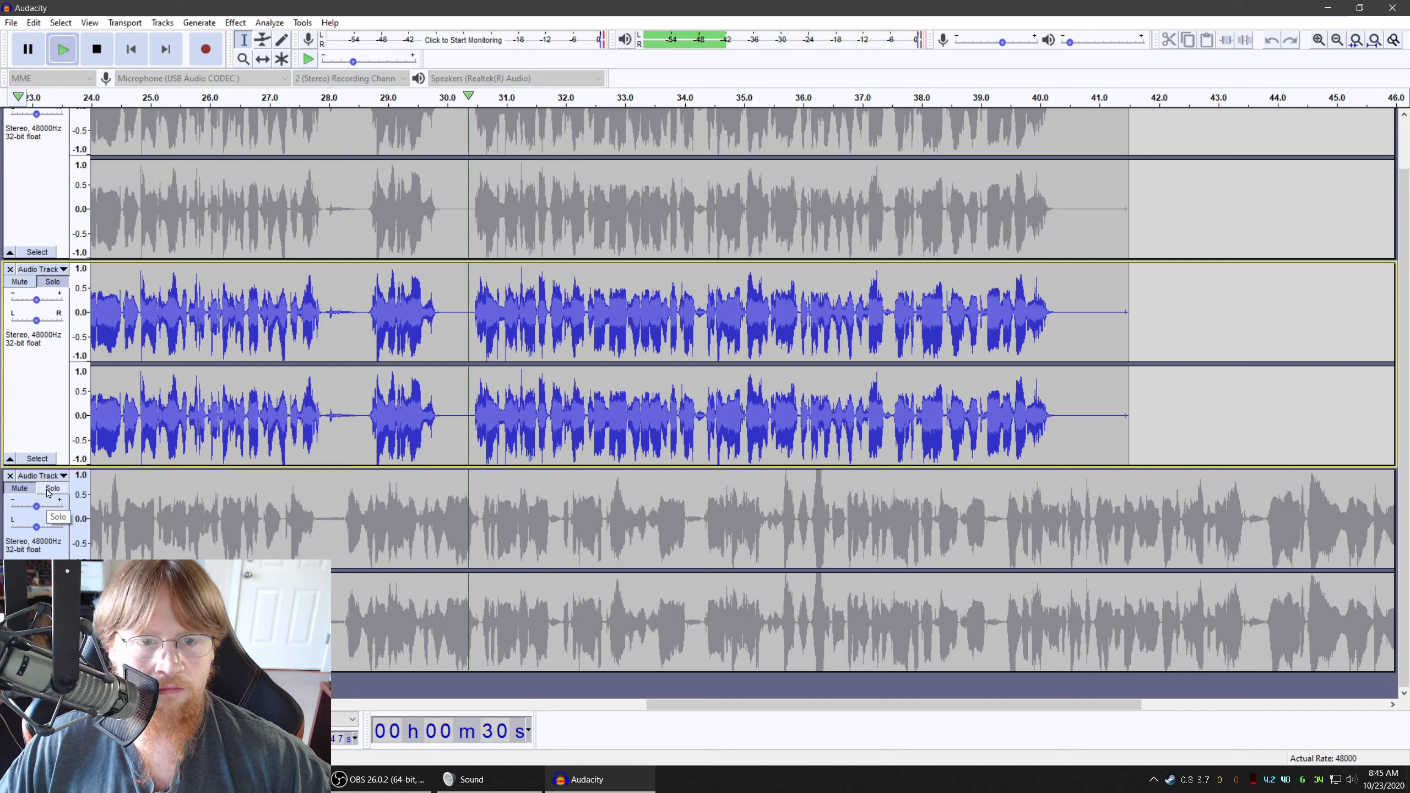
left_click(51, 488)
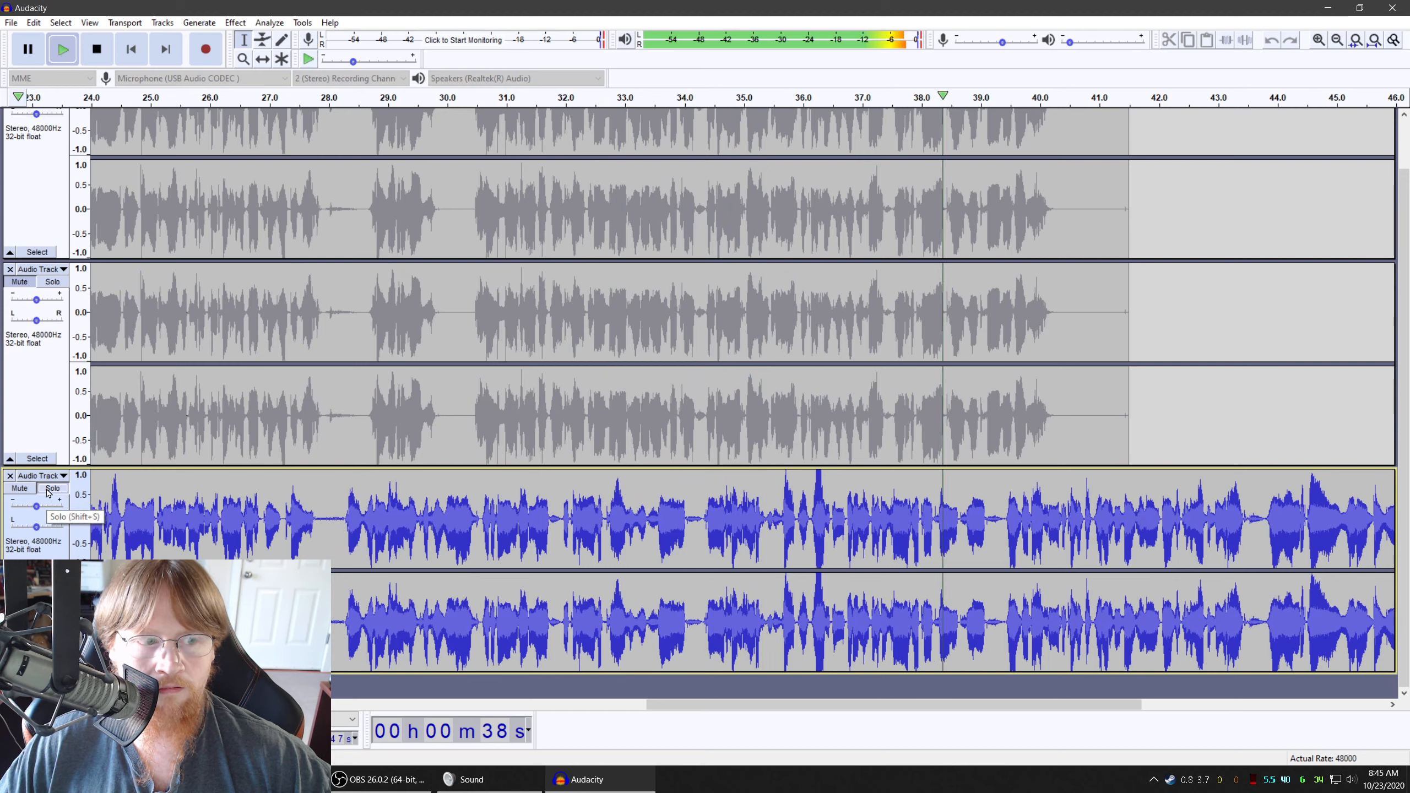
left_click(103, 60)
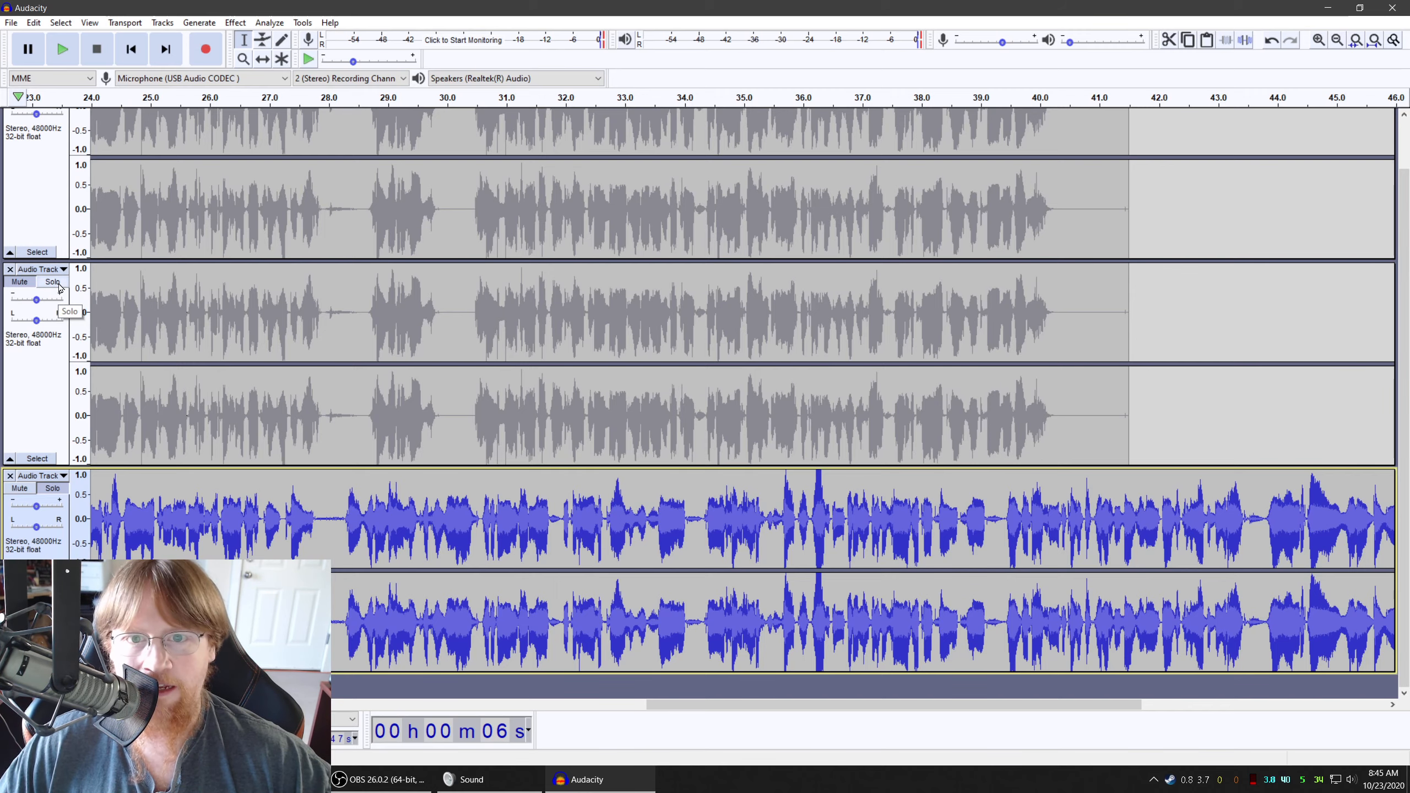
Capture a Noise Reduction profile from the silent first five seconds of the first track
scroll(436, 458, "left", 10)
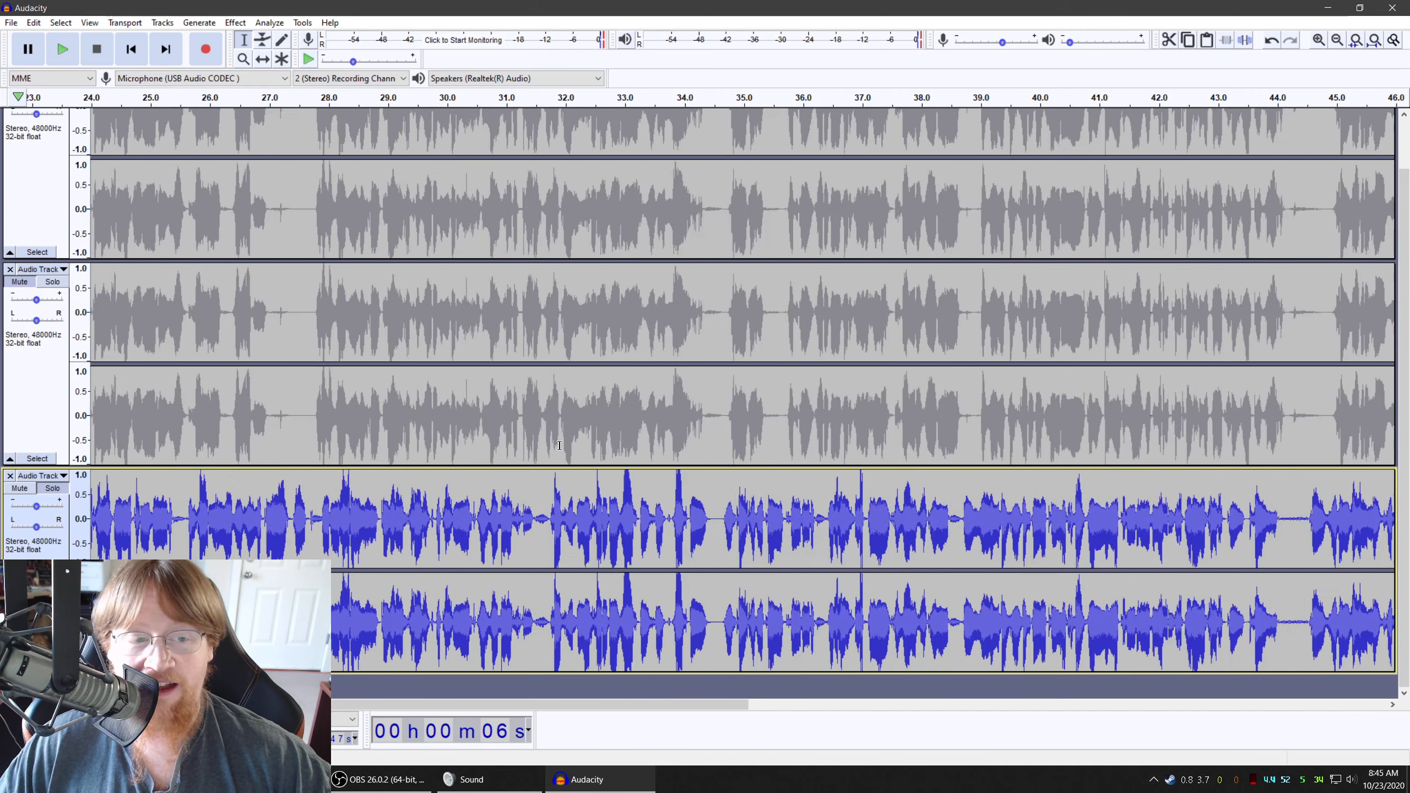
scroll(560, 445, "up", 1)
scroll(559, 445, "up", 1)
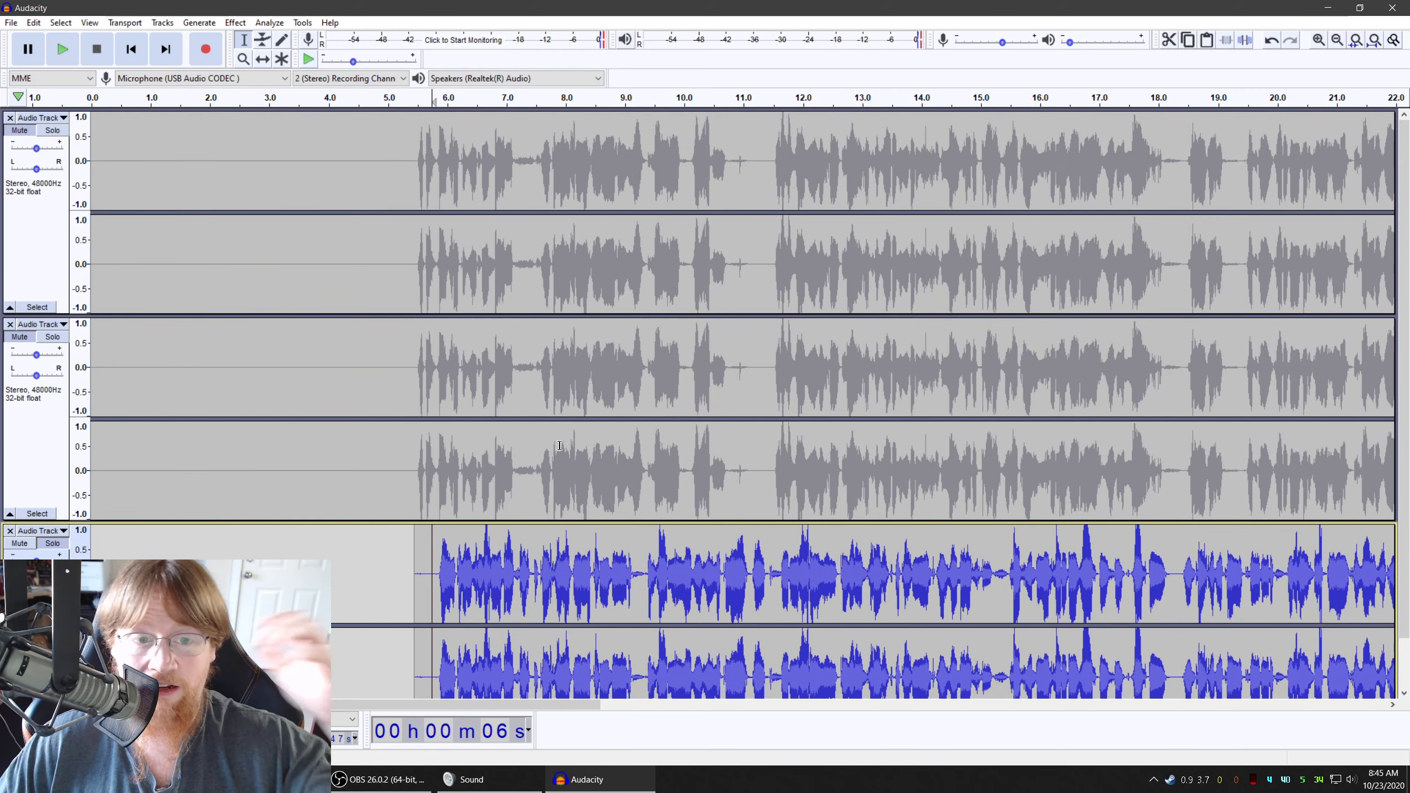
double_click(180, 239)
left_click(235, 22)
left_click(278, 321)
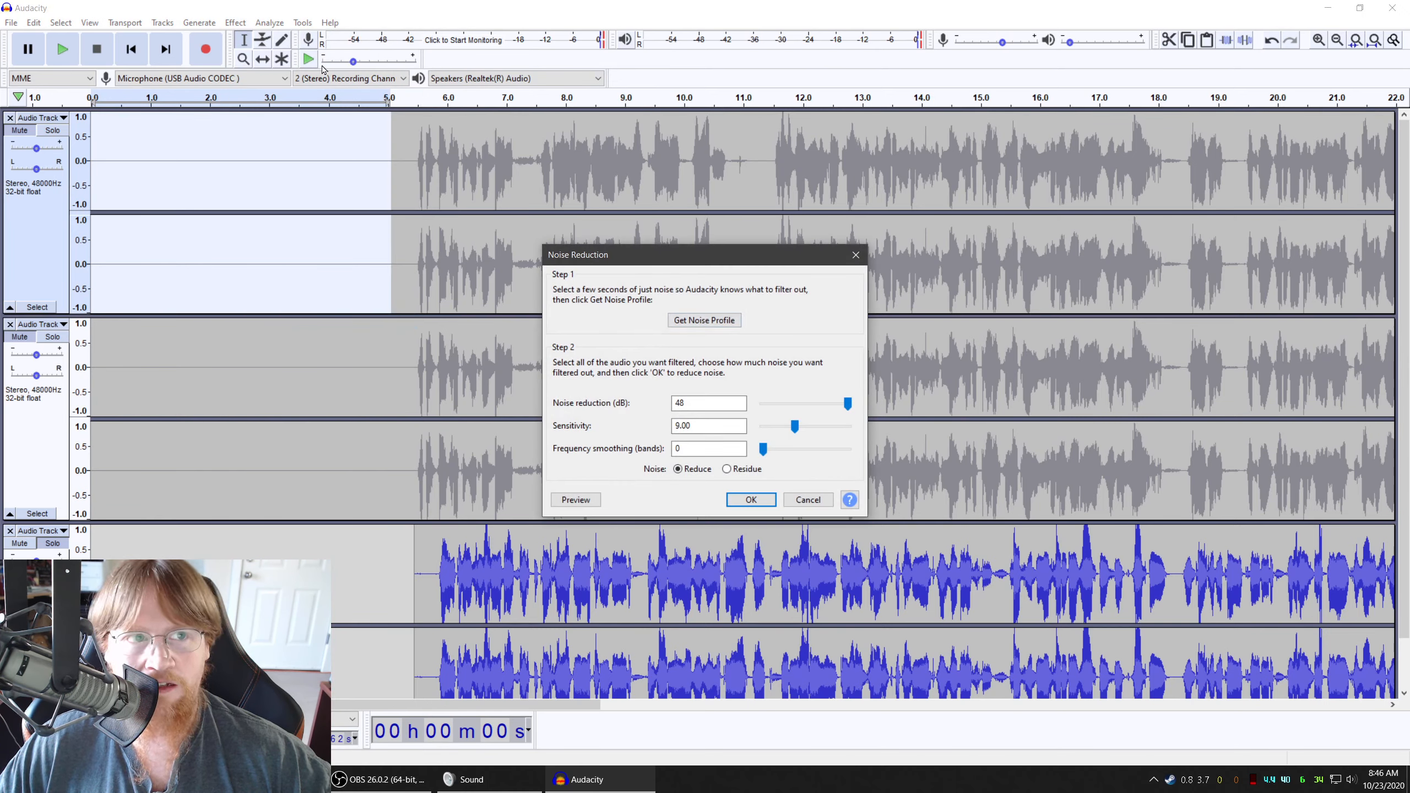
left_click(704, 319)
Select the entire first track and review the Compressor settings, closing the dialog without applying the effect
left_click(430, 264)
left_click(226, 22)
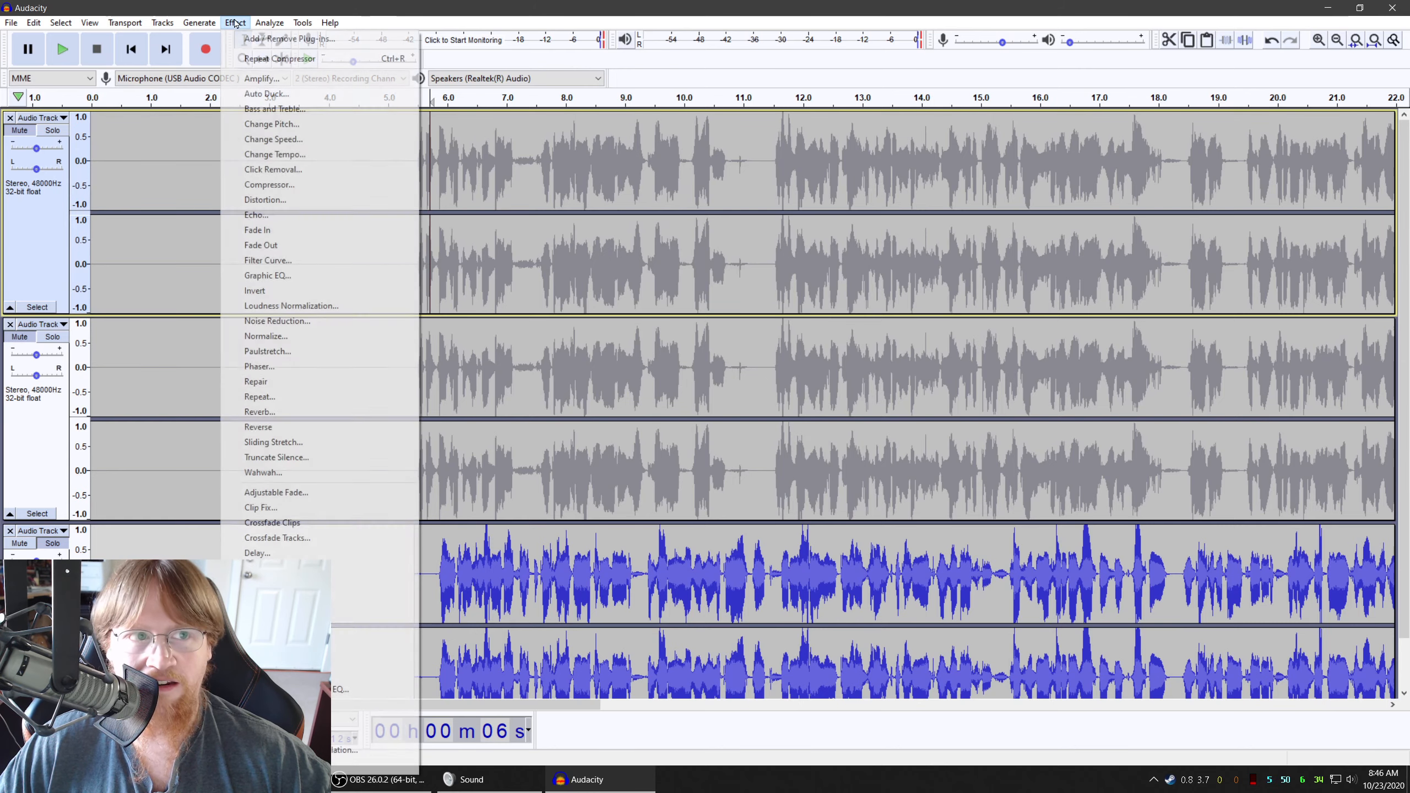
left_click(261, 189)
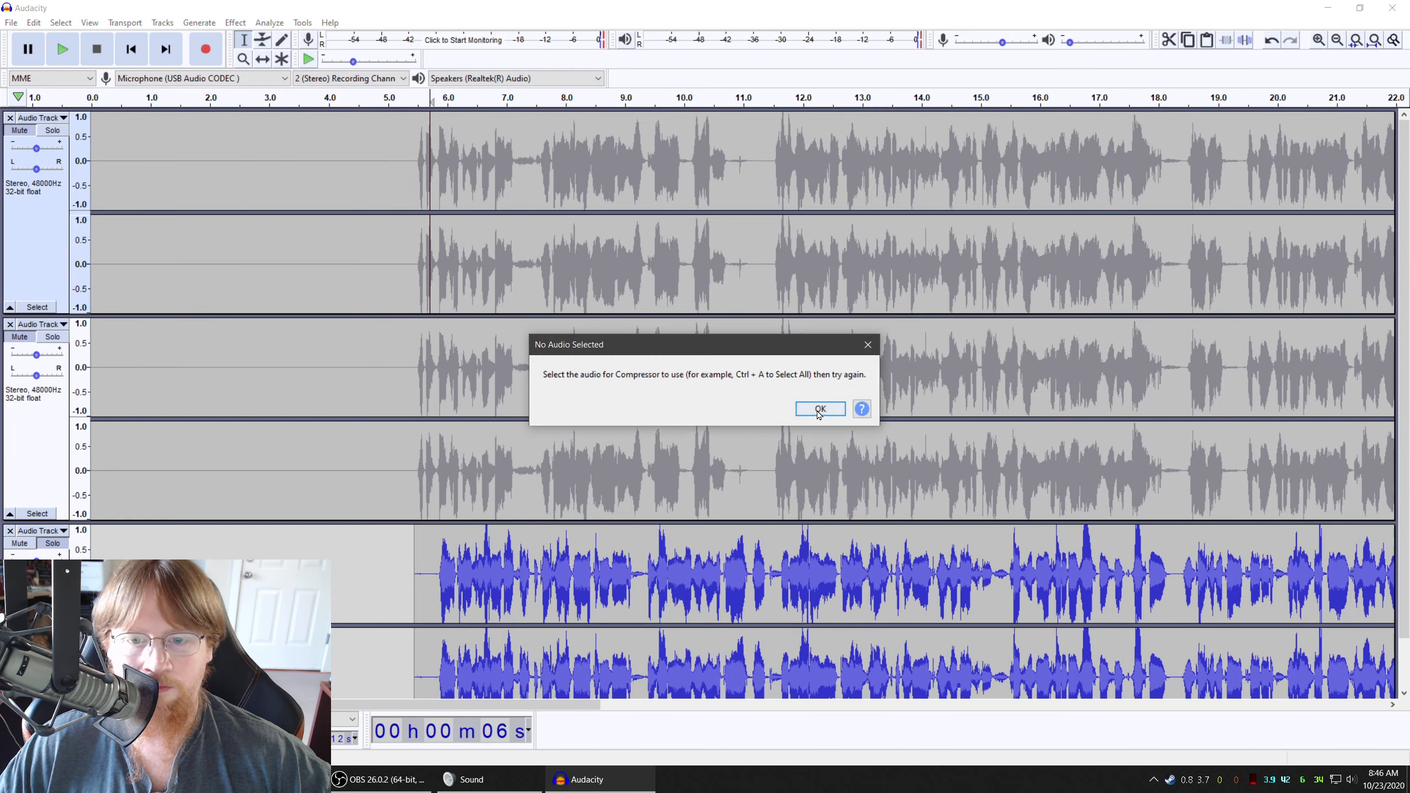
left_click(819, 409)
left_click(49, 257)
left_click(235, 22)
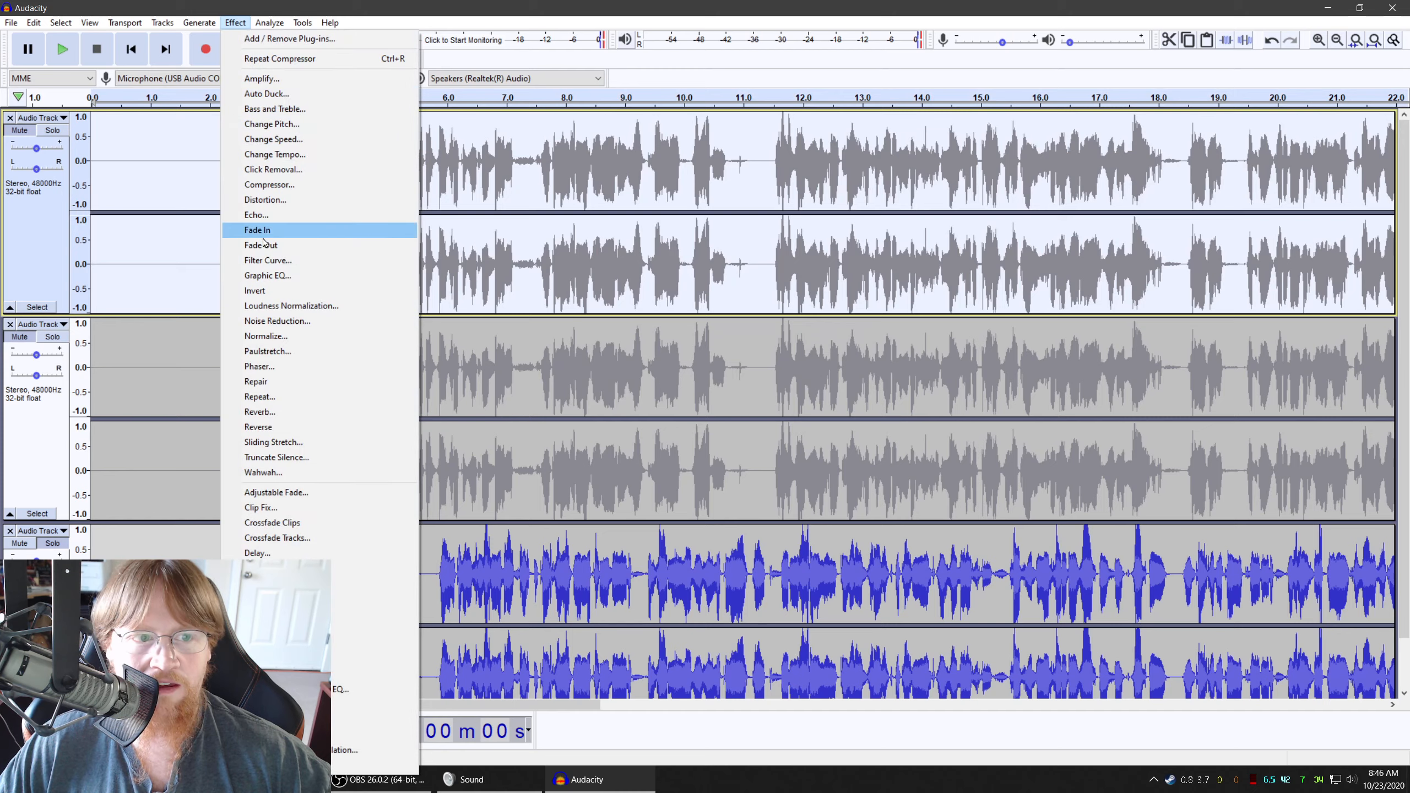
left_click(261, 187)
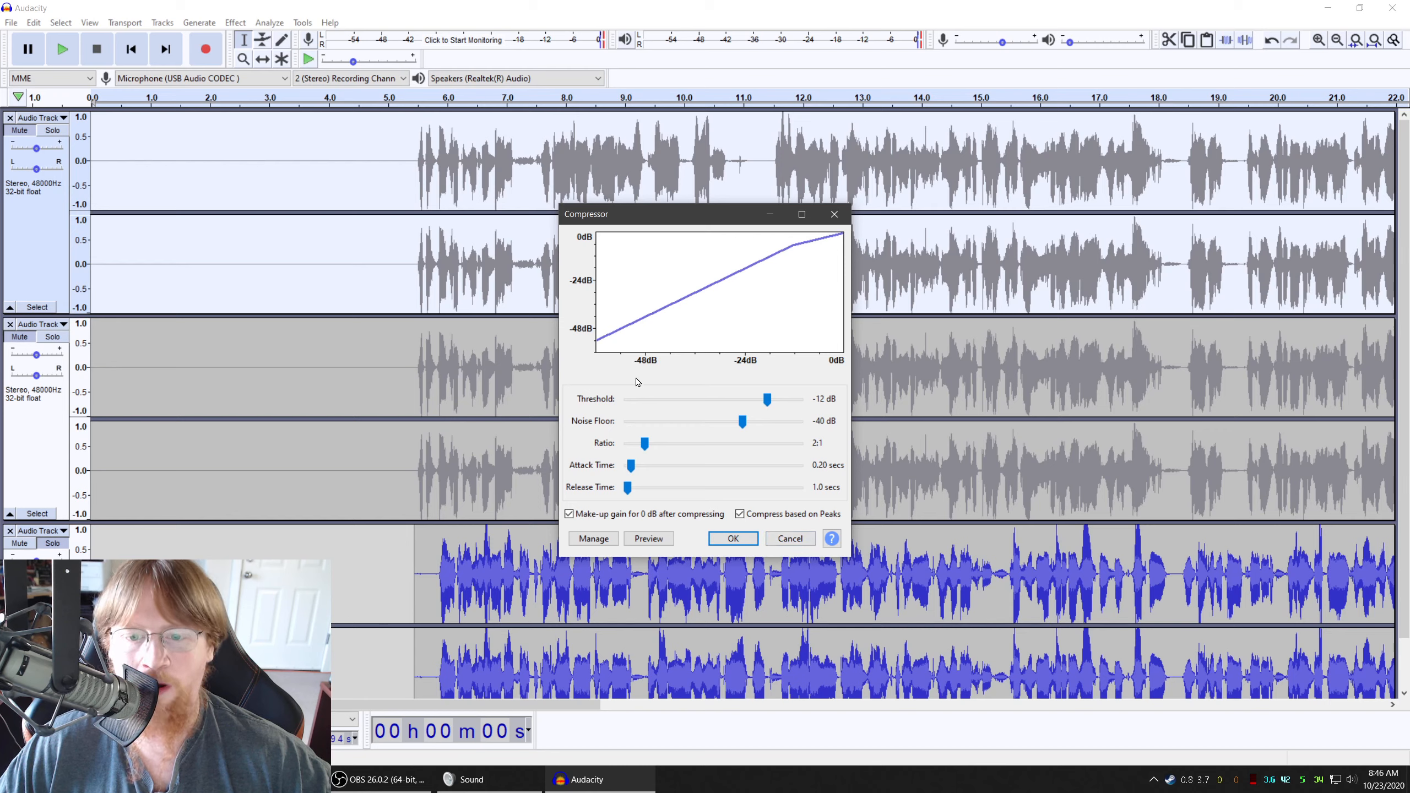
left_click(789, 540)
left_click(360, 466)
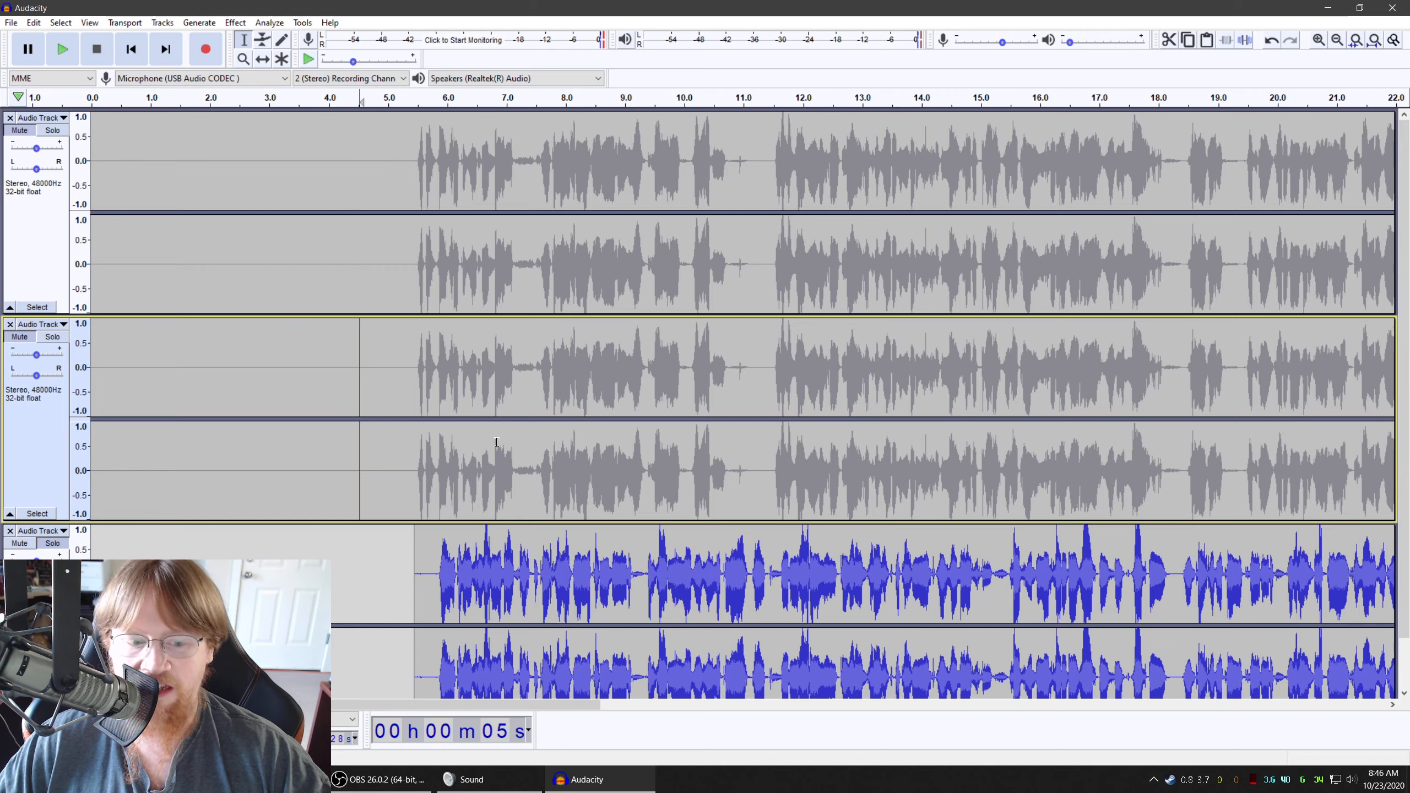
Switch to OBS Studio to view its audio mixer and recording controls
left_click(382, 779)
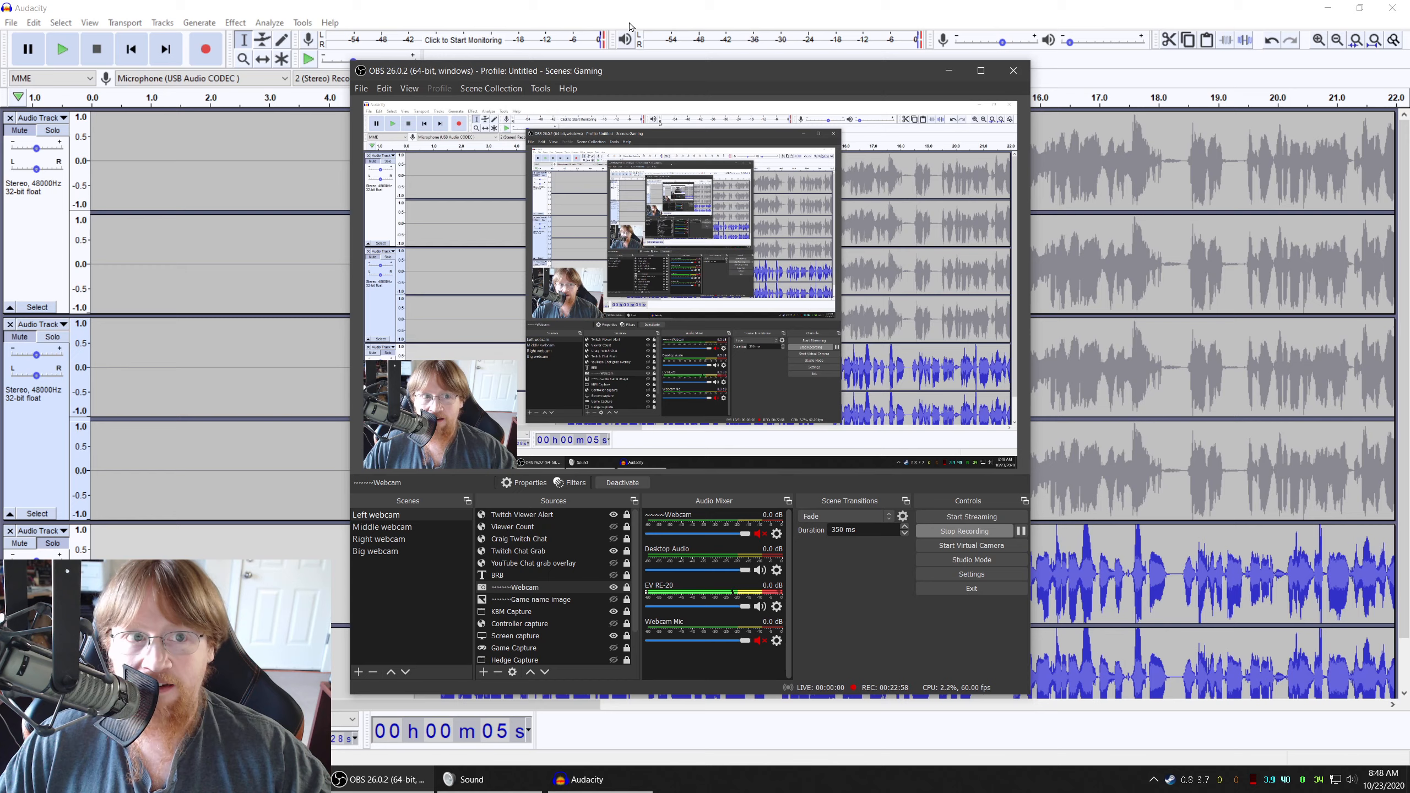
key("alt+Tab")
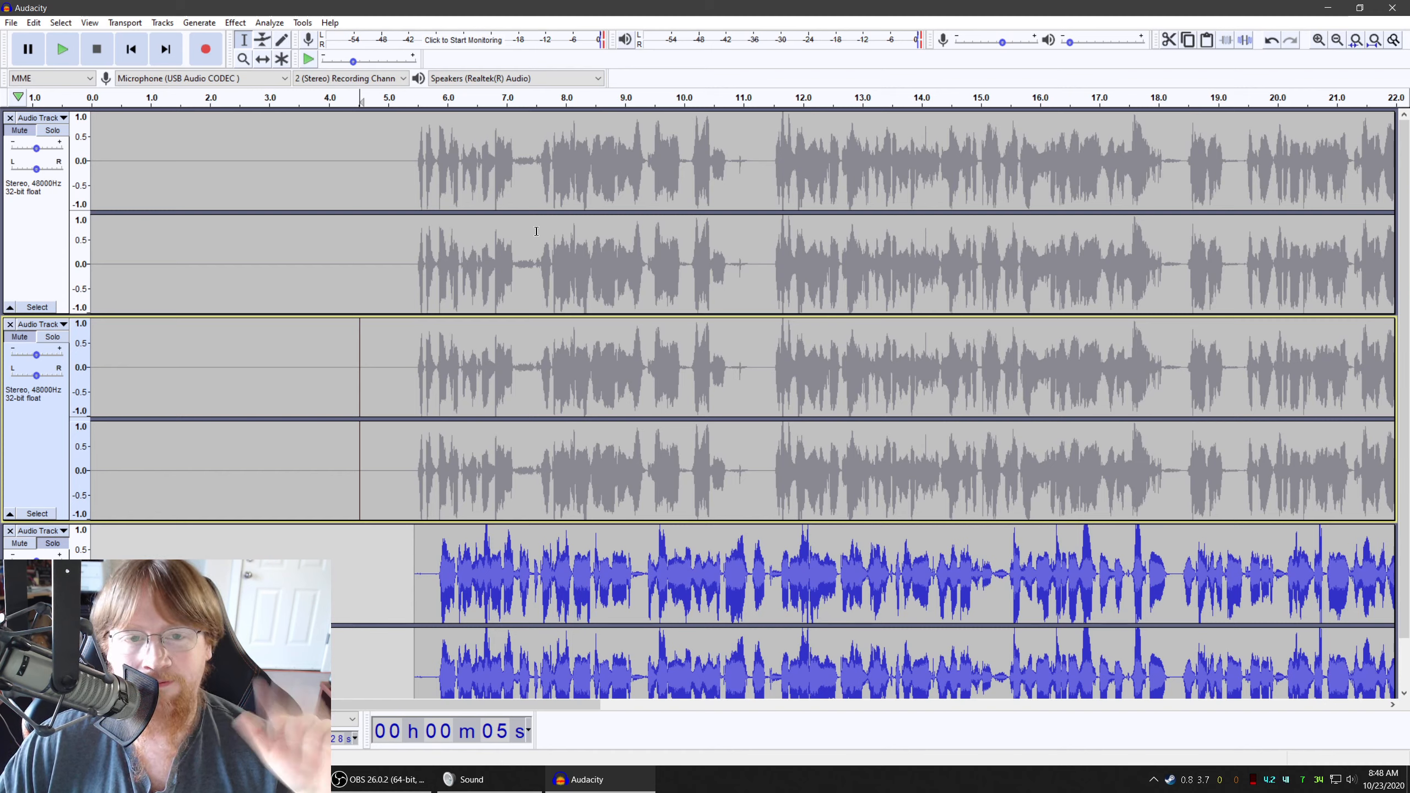
left_click(408, 779)
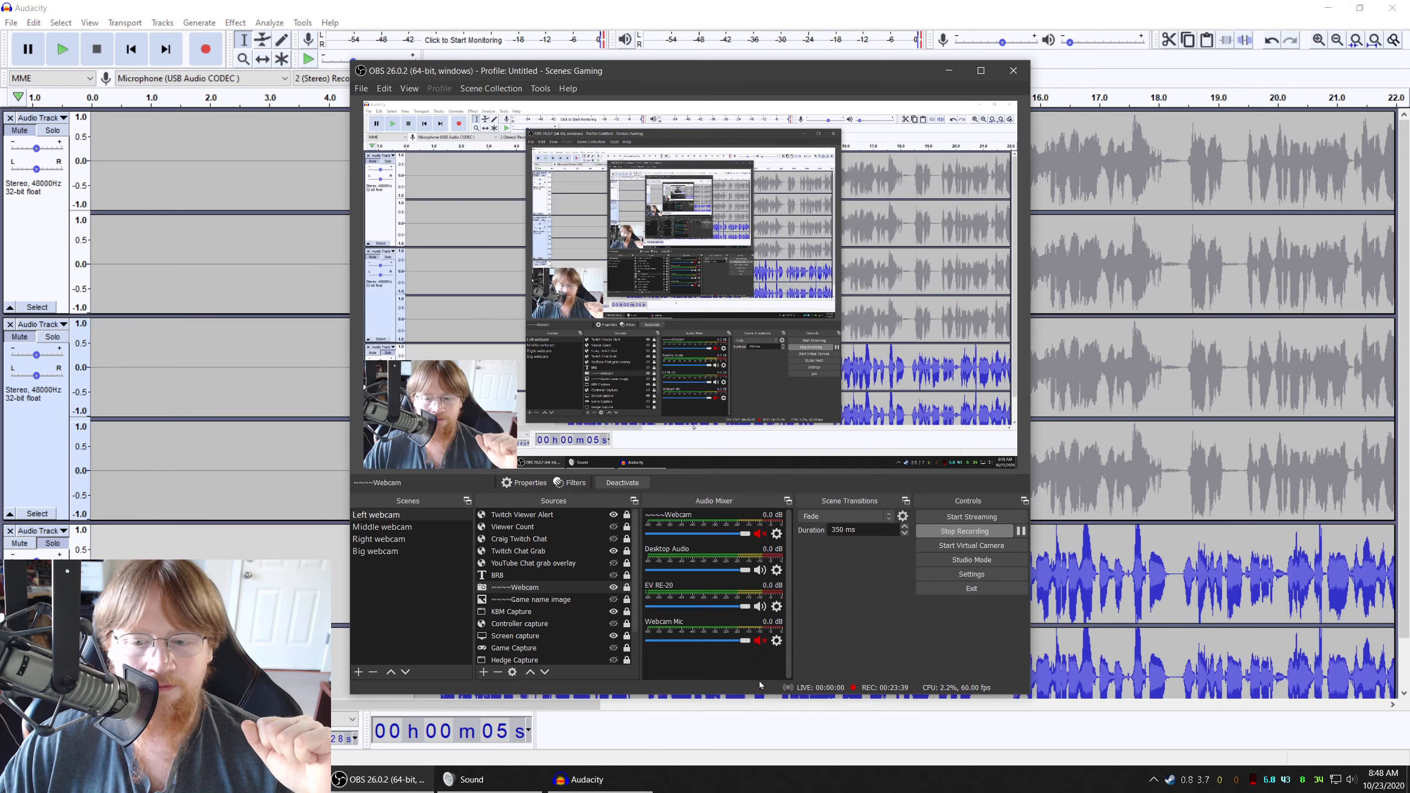